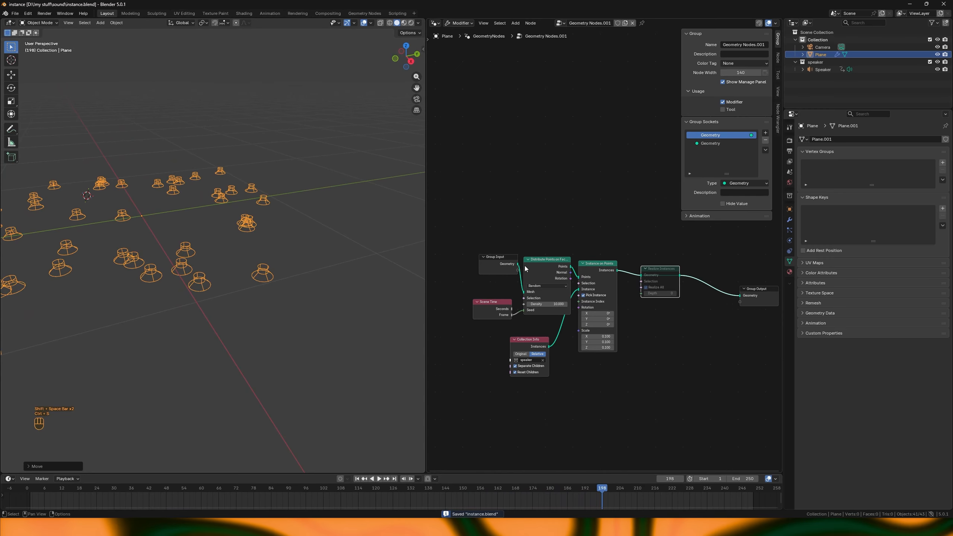
Play the instanced-speaker animation from the start of the timeline.
scroll(338, 294, down, 5)
click(75, 216)
key(shift+Left)
key(shift+space)
key(shift+space)
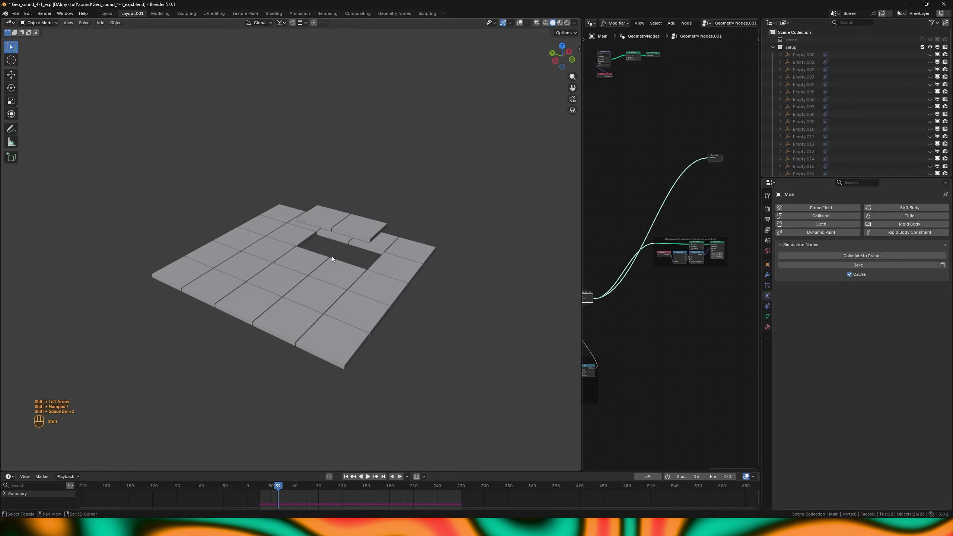
Preview the finished tile animation in solid and rendered shading, and look through the speakers and main collection in the outliner.
key(shift+space)
key(g)
click(394, 297)
key(shift+space)
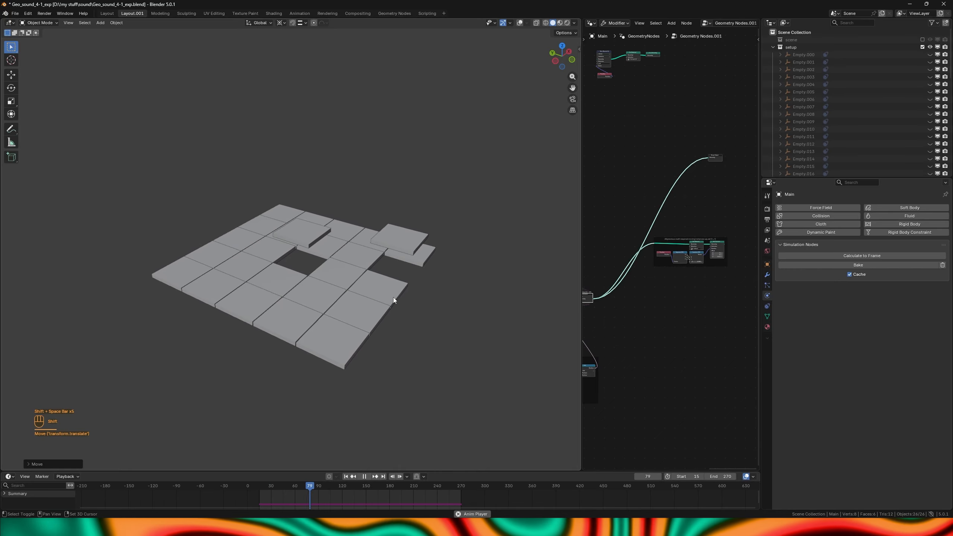
key(shift+space)
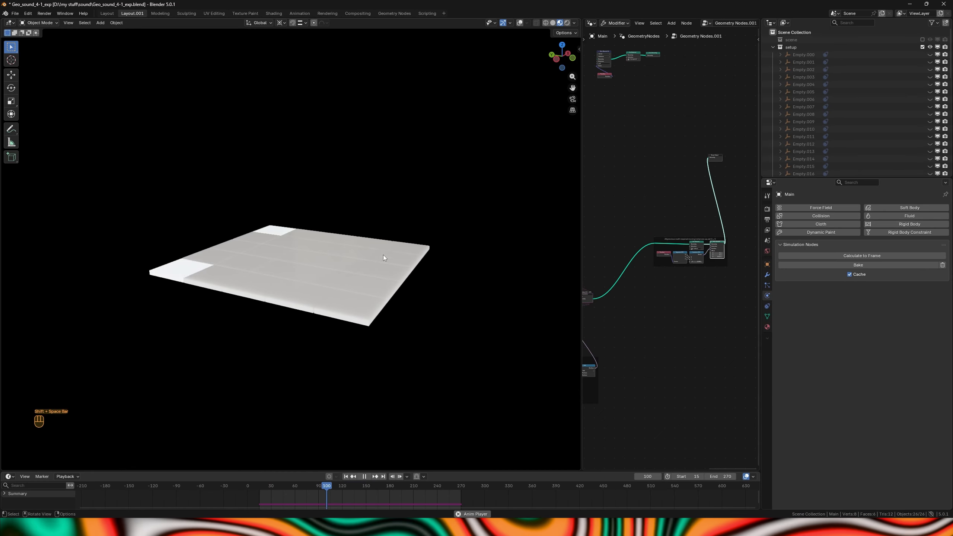
key(g)
click(394, 292)
middle_drag(394, 292, 403, 283)
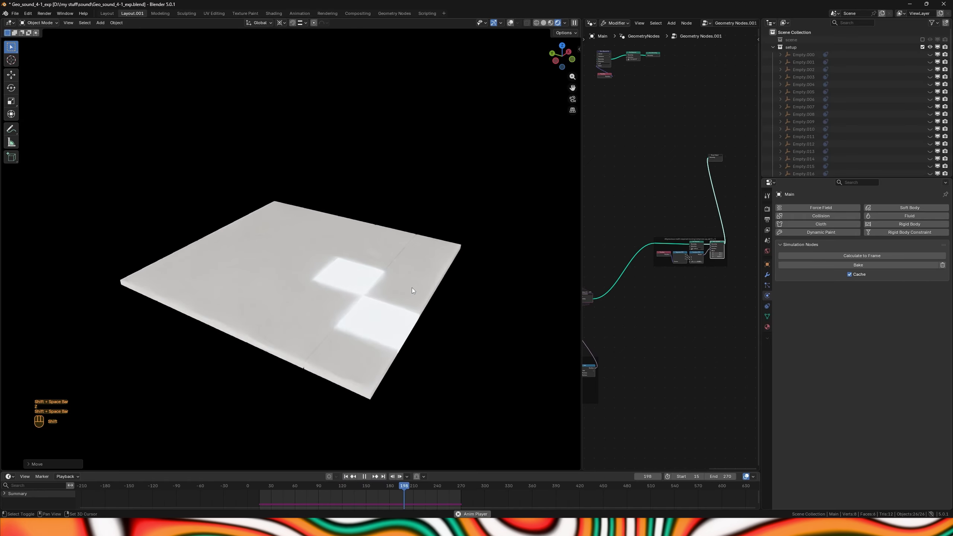
key(shift+space)
key(shift+space)
key(g)
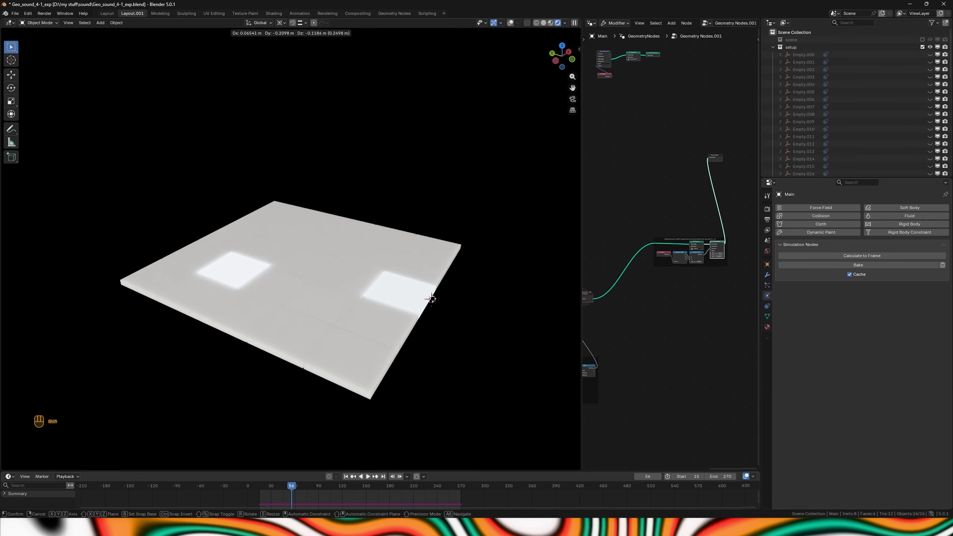
click(377, 284)
scroll(813, 117, down, 10)
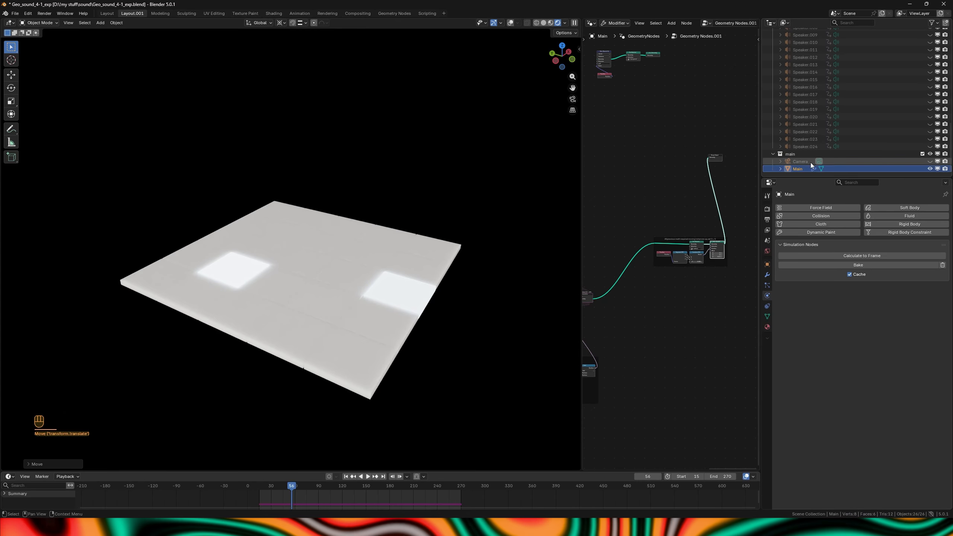
scroll(792, 37, down, 3)
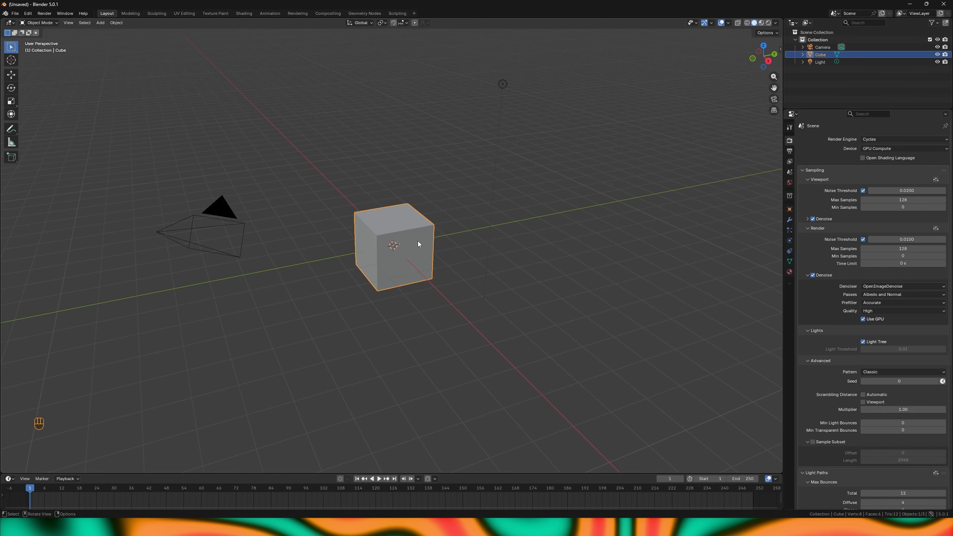
Delete the default cube and the light from the new scene.
key(x)
click(415, 230)
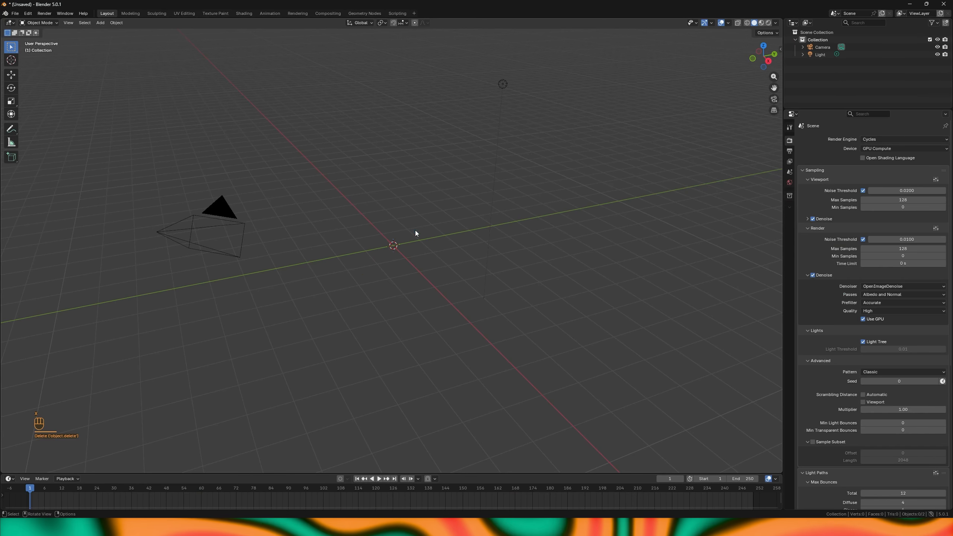
click(498, 89)
key(x)
click(497, 90)
Add a mesh plane and create a new geometry node tree for it in a node editor beside the viewport.
key(shift+a)
mouse_move(376, 260)
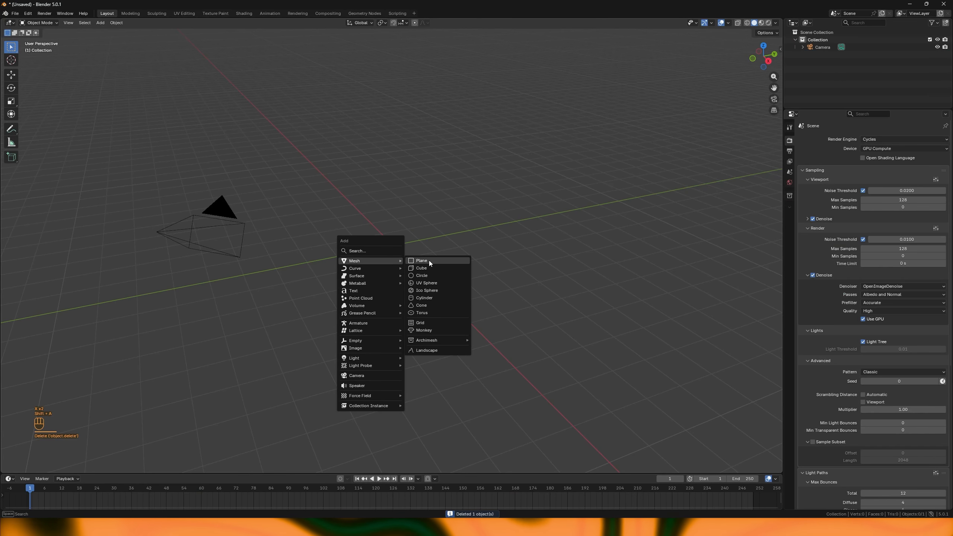
click(430, 261)
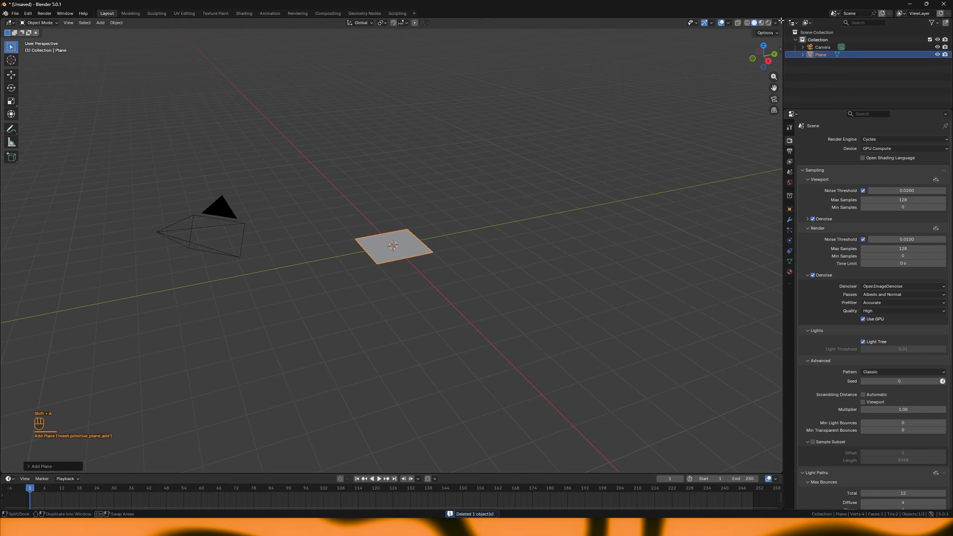
drag(782, 20, 392, 34)
click(401, 23)
click(428, 69)
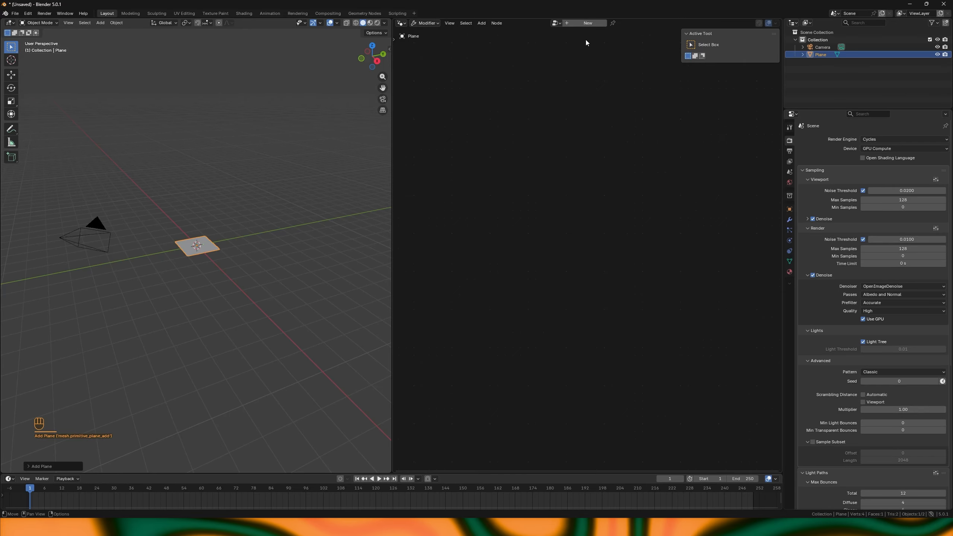
click(596, 25)
Add a Grid node, connect its Mesh to the Group Output, and delete the Group Input node.
key(shift+a)
mouse_move(523, 200)
click(615, 253)
drag(528, 309, 632, 245)
key(x)
drag(501, 299, 448, 244)
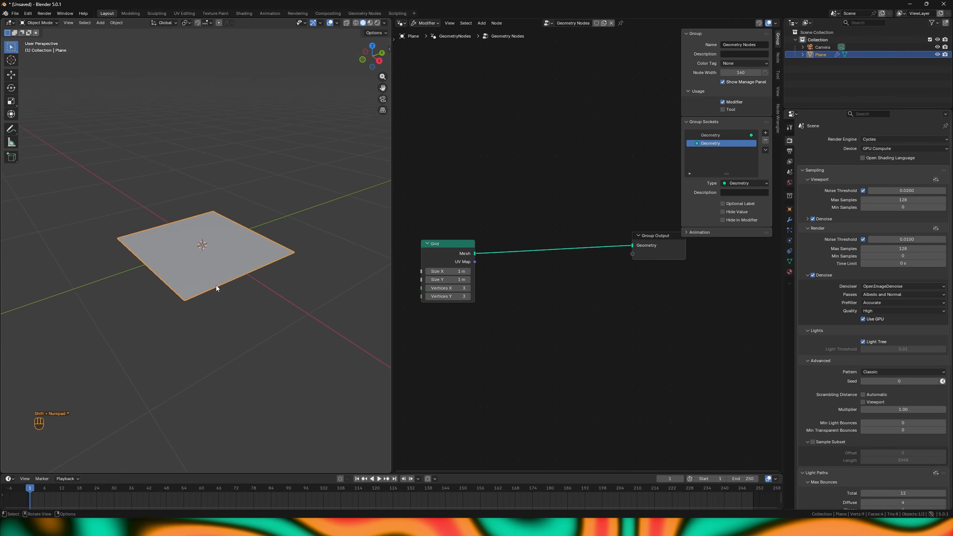
Show the grid in wireframe and set its Vertices X and Y to 5.
key(z)
mouse_move(257, 263)
middle_down()
mouse_move(249, 283)
mouse_move(251, 273)
middle_up()
scroll(448, 297, down, 3)
middle_drag(448, 297, 502, 270)
Insert an Instance on Points node between the Grid and Group Output nodes.
key(shift+a)
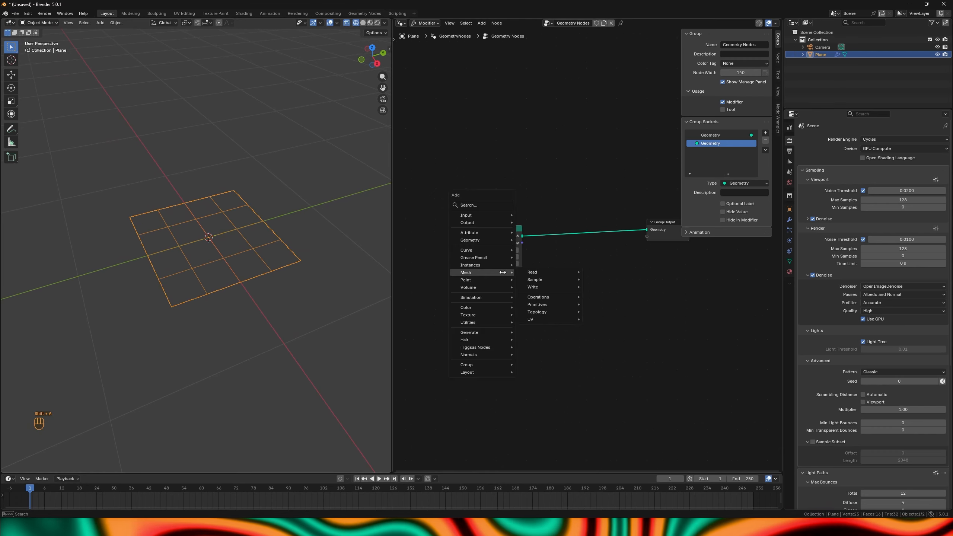
text(insta)
click(537, 287)
click(555, 223)
Add a Cube node below the Grid and connect its Mesh to the Instance input of Instance on Points.
scroll(517, 288, up, 6)
key(shift+a)
text(cube)
click(590, 279)
click(459, 279)
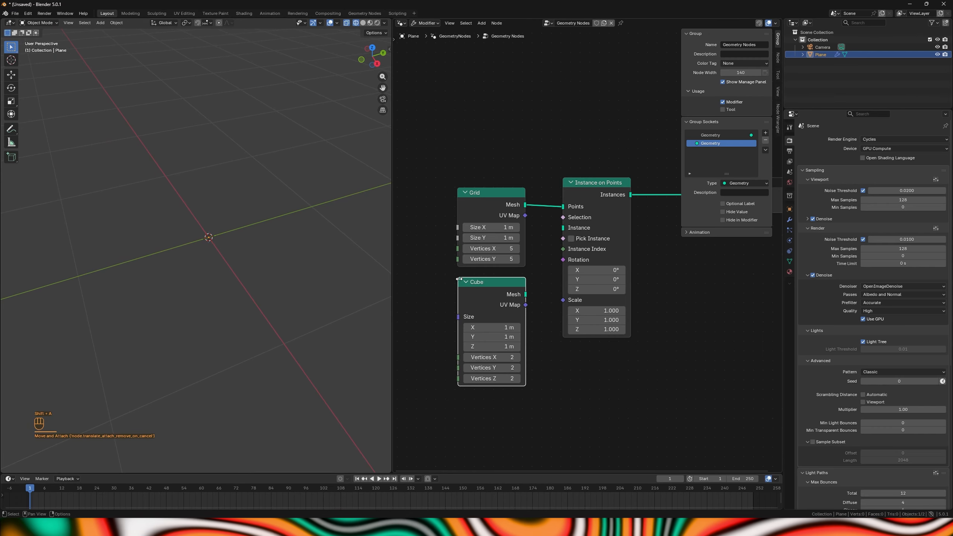
drag(564, 225, 562, 226)
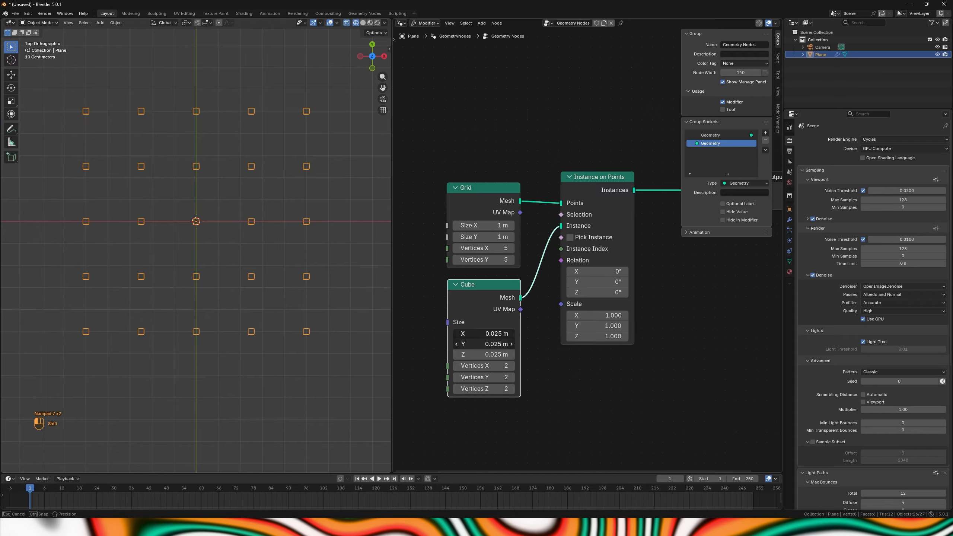
Set the Cube node's X and Y size to 0.245 m.
shift+drag(484, 344, 509, 345)
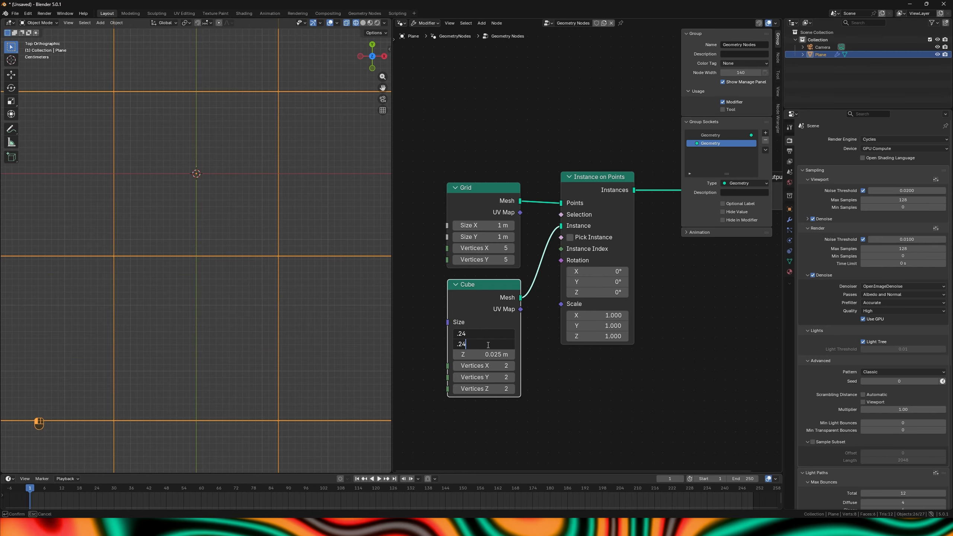
key(Return)
middle_drag(302, 323, 357, 271)
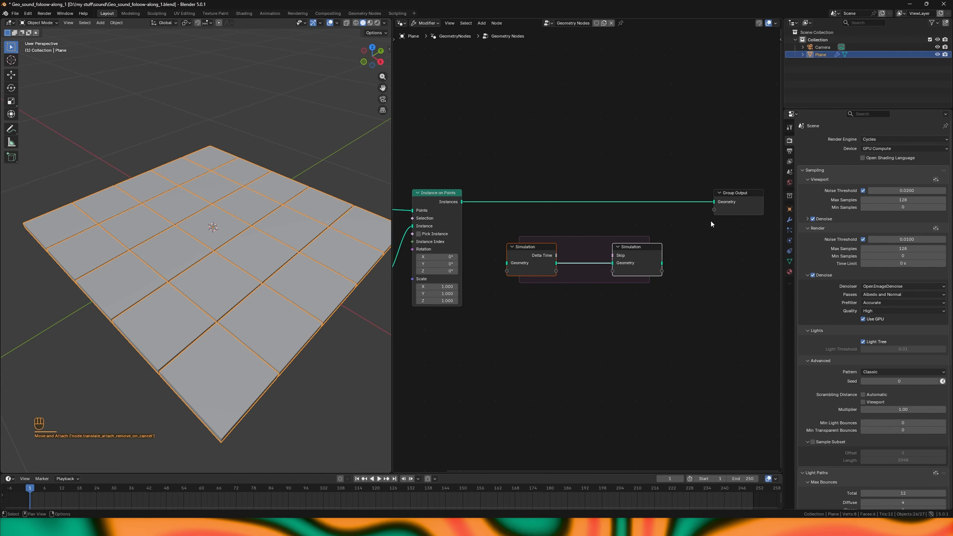
Place a Store Named Attribute node inside the simulation zone and name its attribute tr_frame.
click(638, 271)
text(tr_frame)
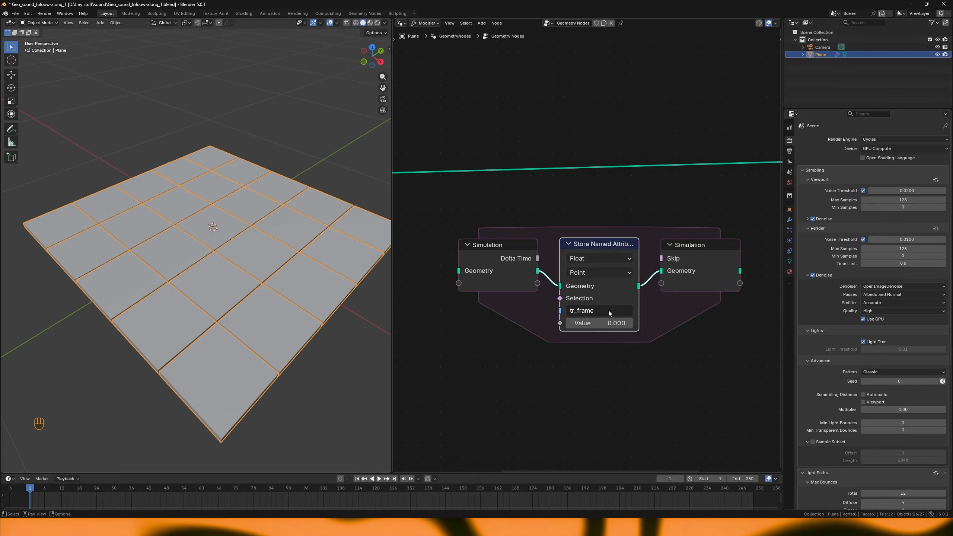
key(Return)
Feed a Scene Time node's Frame into the stored attribute's Value, hide its unused output, and place it beneath the node.
middle_drag(584, 376, 577, 346)
key(shift+a)
text(scen)
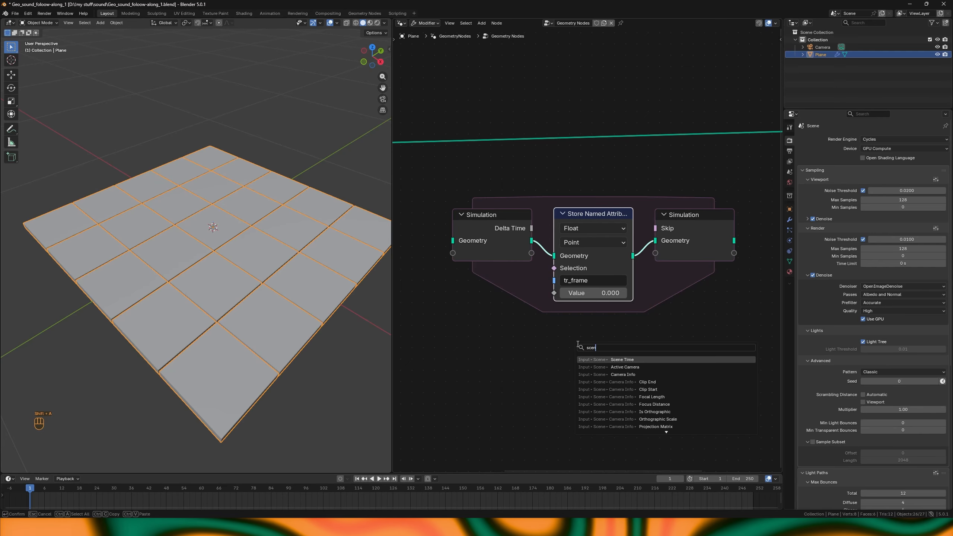
key(Return)
click(585, 346)
drag(652, 371, 566, 305)
key(ctrl+h)
drag(608, 369, 590, 333)
scroll(568, 356, down, 4)
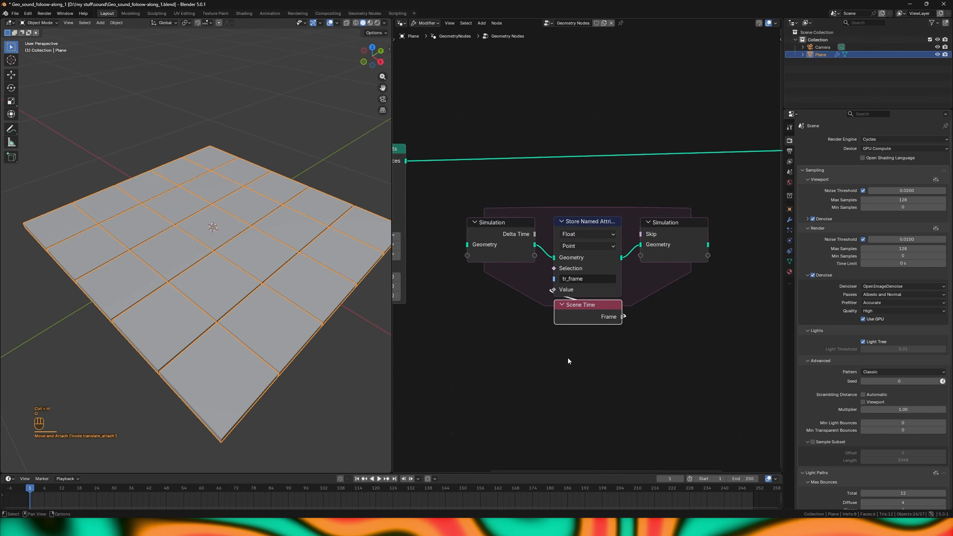
Connect the instances into the simulation zone and the zone's geometry to the Group Output.
drag(456, 189, 510, 261)
middle_drag(637, 291, 560, 302)
ctrl+shift+click(610, 272)
Set the Store Named Attribute domain to Instance.
click(536, 272)
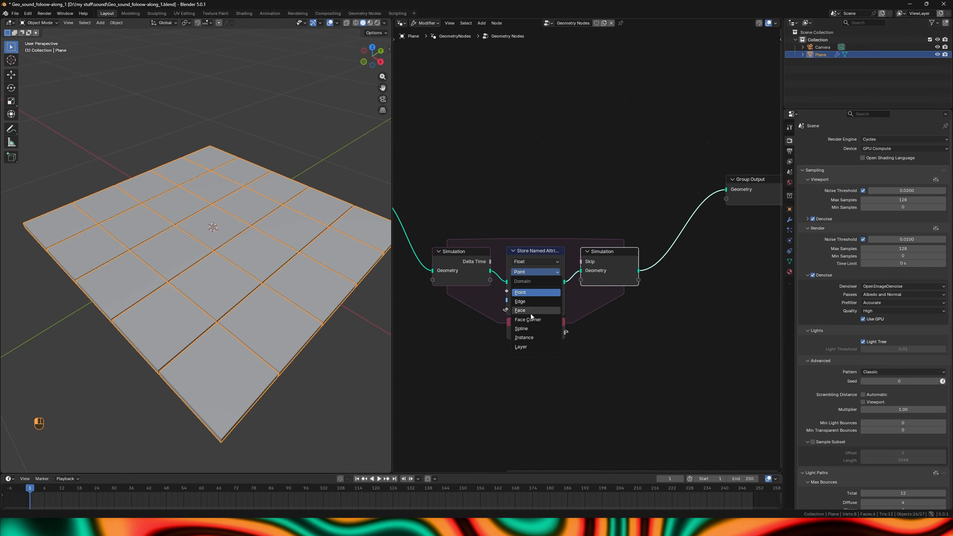
click(529, 340)
key(Home)
click(610, 296)
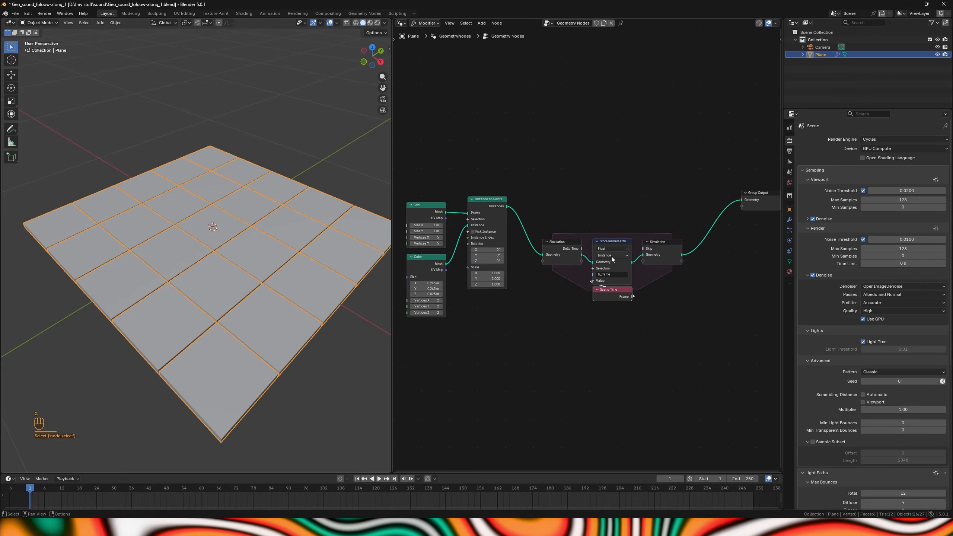
Add a Reroute feeding the Selection of Store Named Attribute, and tuck the Scene Time node under the attribute node.
scroll(607, 277, up, 5)
drag(584, 266, 412, 349)
text(rer)
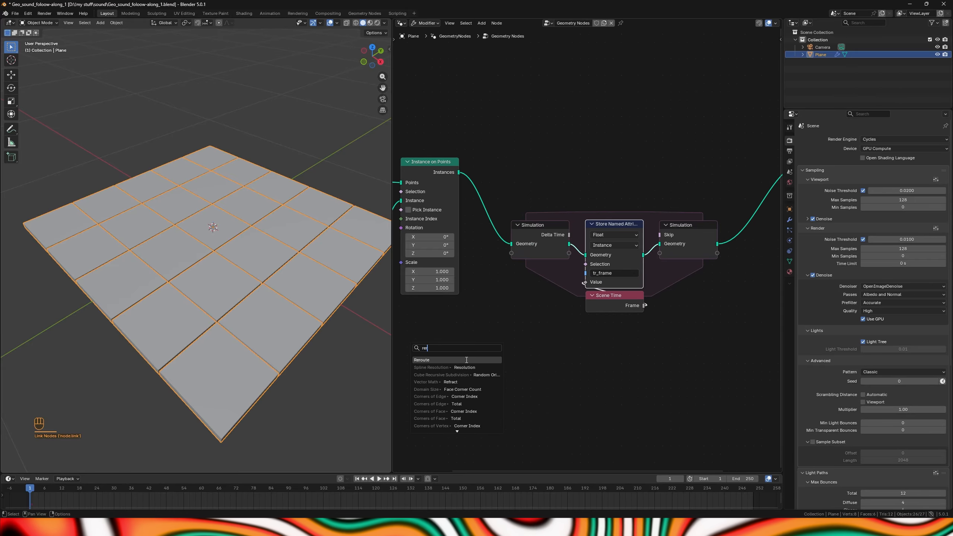
key(Return)
click(412, 348)
scroll(597, 309, up, 3)
click(579, 319)
key(g)
click(570, 309)
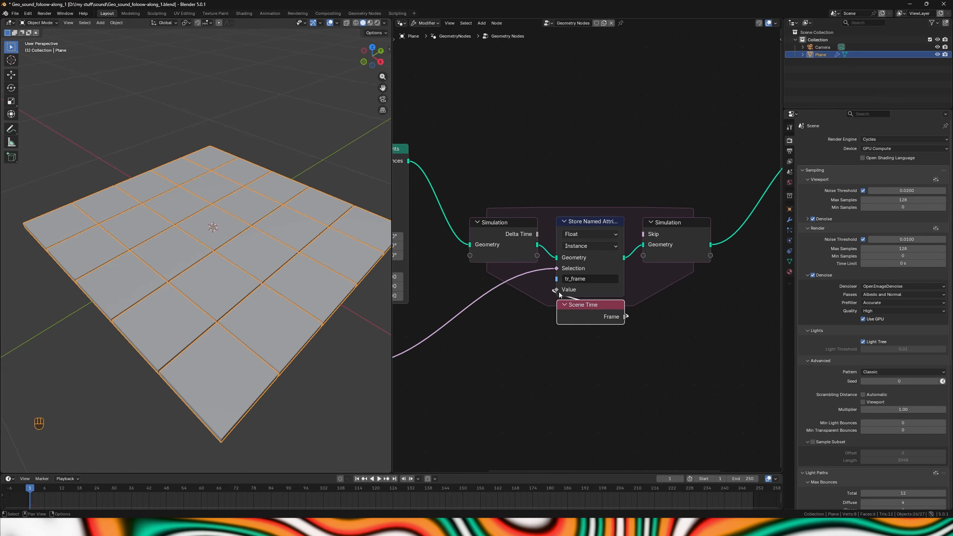
Add a Random Value node below the tree, set it to Integer and give it a maximum of 24.
scroll(540, 328, down, 8)
middle_drag(540, 327, 634, 262)
key(shift+a)
text(ran)
key(Return)
click(535, 298)
scroll(536, 298, up, 3)
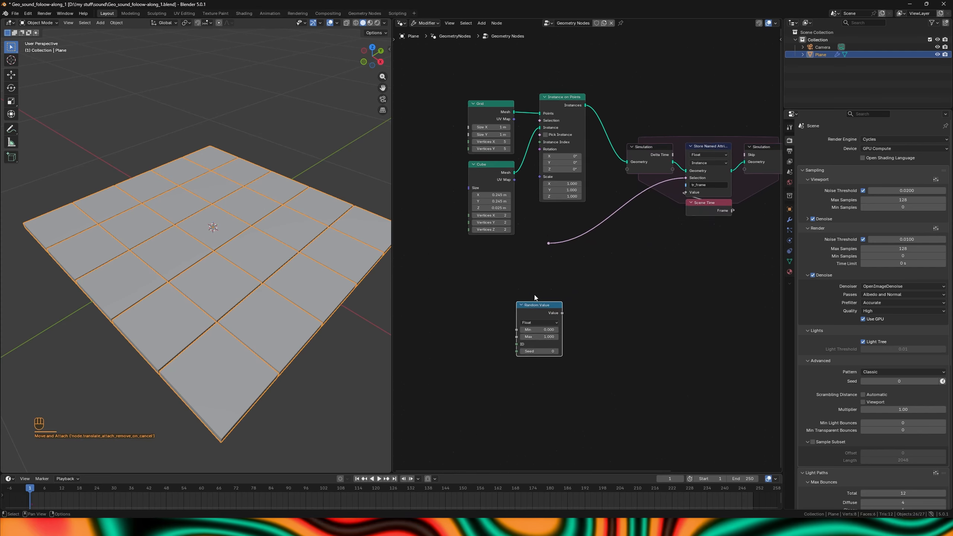
scroll(536, 298, up, 3)
click(525, 342)
click(520, 375)
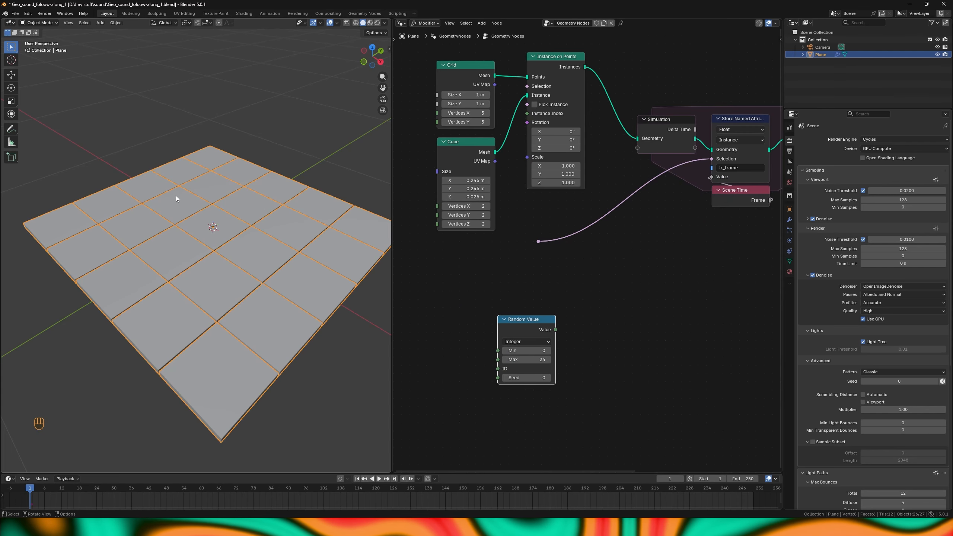
Add a second Scene Time node and connect its Frame to the Seed of the Random Value node.
scroll(557, 396, down, 1)
middle_drag(557, 395, 584, 379)
key(shift+a)
text(scene)
key(Return)
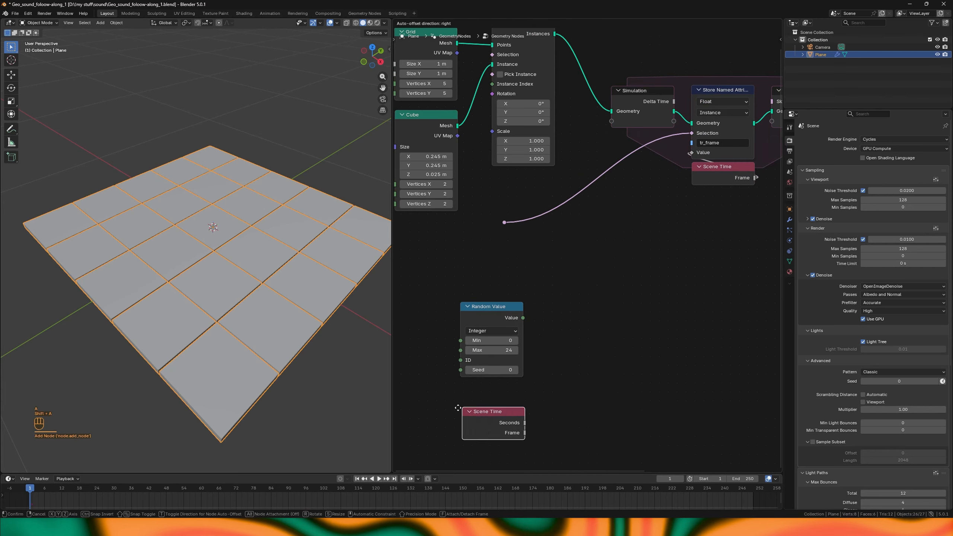
click(398, 405)
key(g)
click(498, 364)
drag(517, 388, 571, 353)
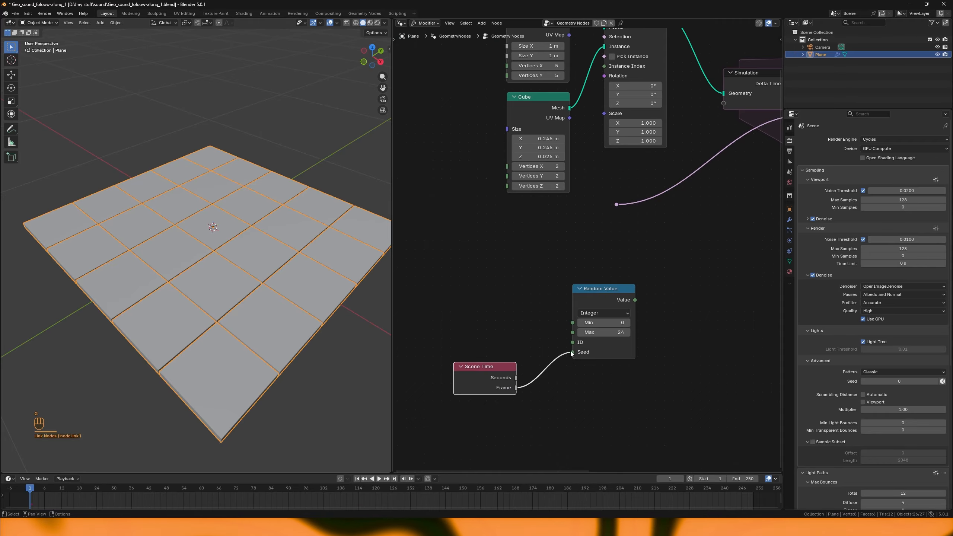
Add a Set Position node fed by the instances with a Z offset of 0.1 m, and send its geometry to the output.
scroll(570, 351, down, 1)
middle_drag(570, 351, 439, 482)
key(shift+a)
text(set)
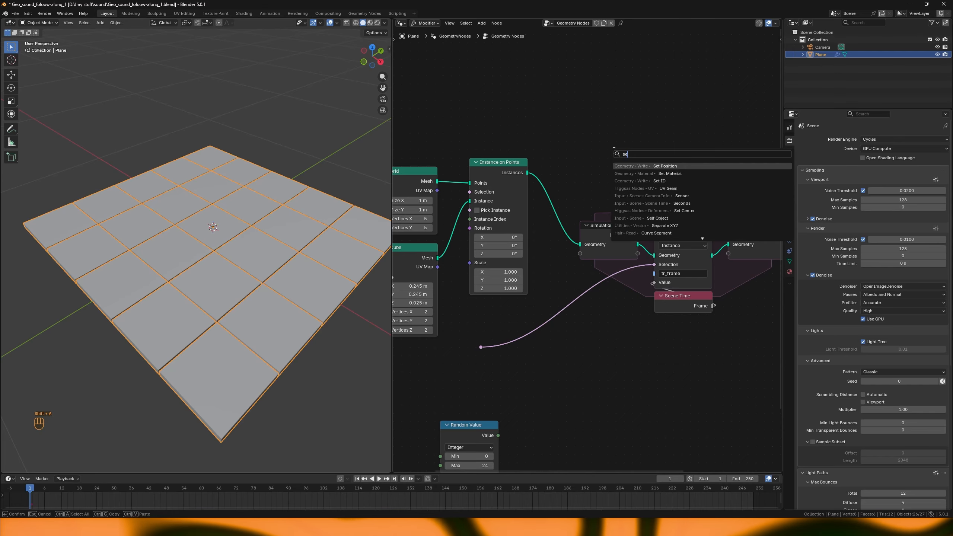
key(Return)
click(620, 95)
drag(528, 173, 621, 110)
double_click(652, 163)
text(0.1)
key(Return)
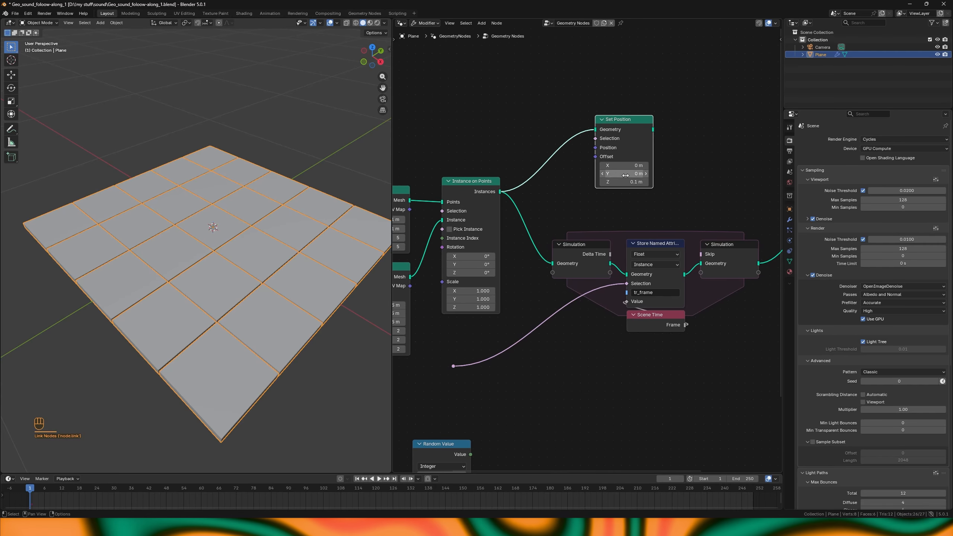
alt+shift+click(623, 129)
Add an Index node above the Random Value node.
key(shift+a)
text(inde)
key(Return)
click(518, 332)
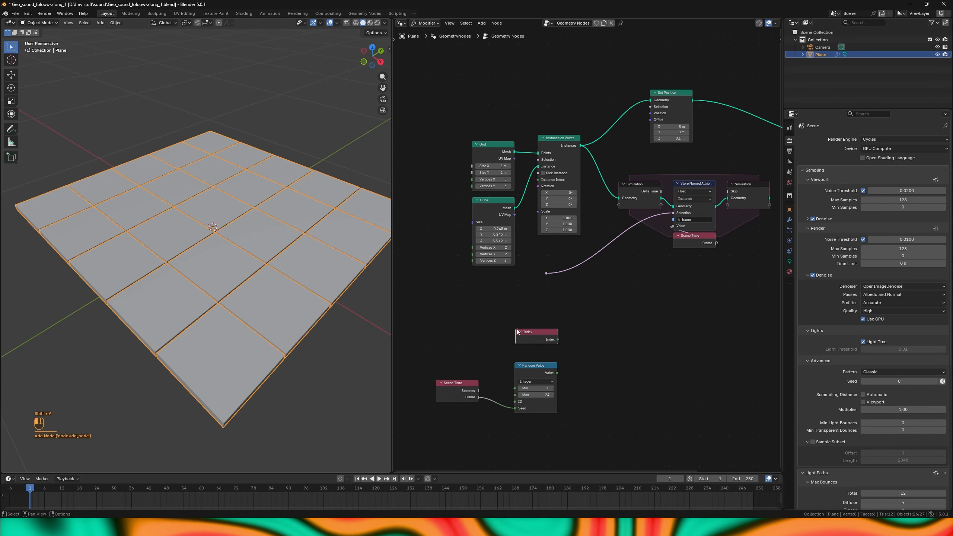
shift+right_drag(61, 226, 64, 226)
Add an integer Equal node comparing the Index with the Random Value output.
scroll(561, 376, up, 4)
drag(547, 372, 597, 373)
text(eq)
key(Return)
click(601, 379)
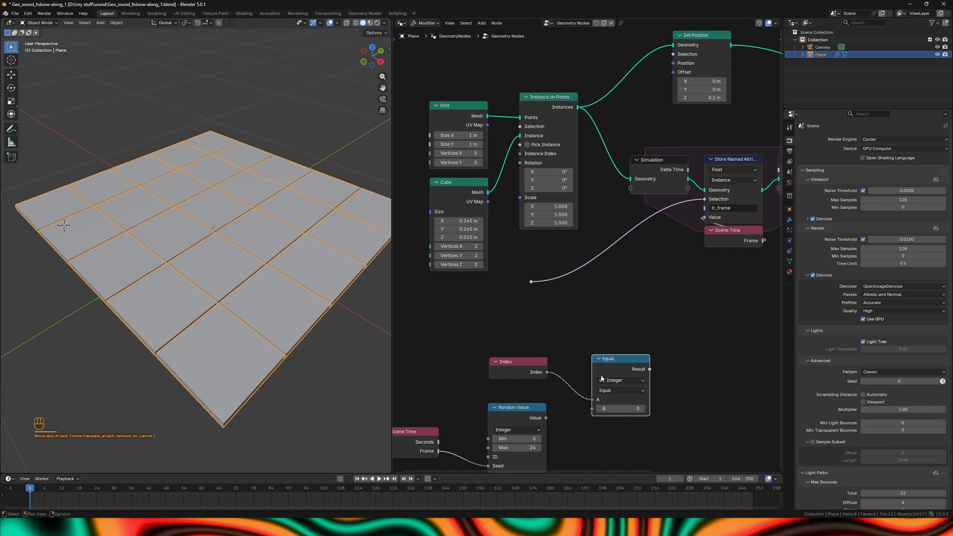
drag(592, 415, 592, 415)
scroll(633, 348, down, 3)
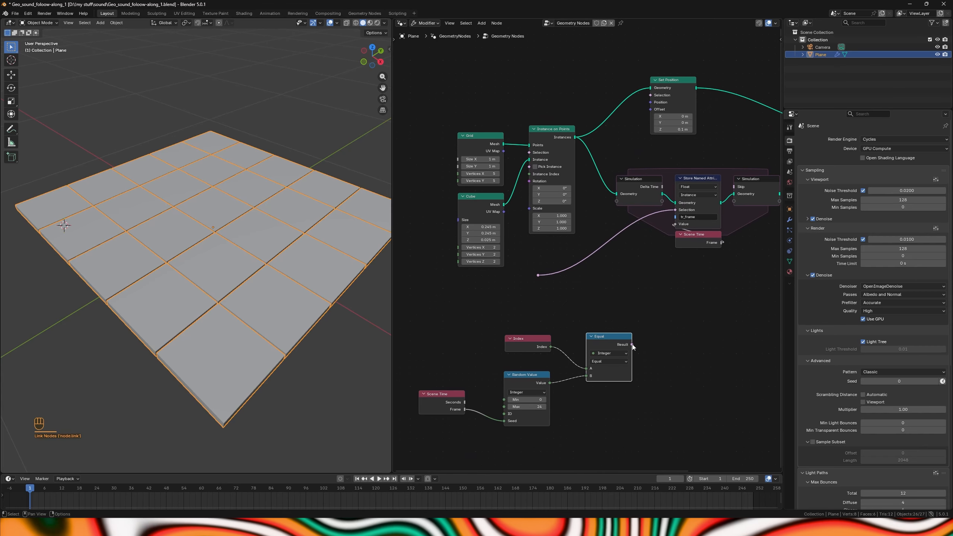
Connect the Equal result to the Set Position node's Selection and play the animation to check the raised tiles.
drag(653, 102, 652, 100)
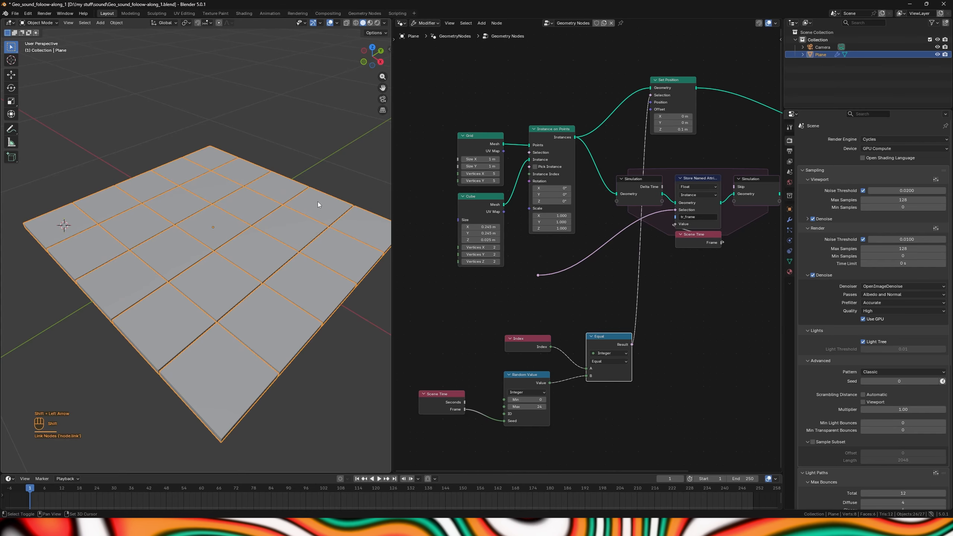
key(shift+space)
key(shift+space)
key(shift+space)
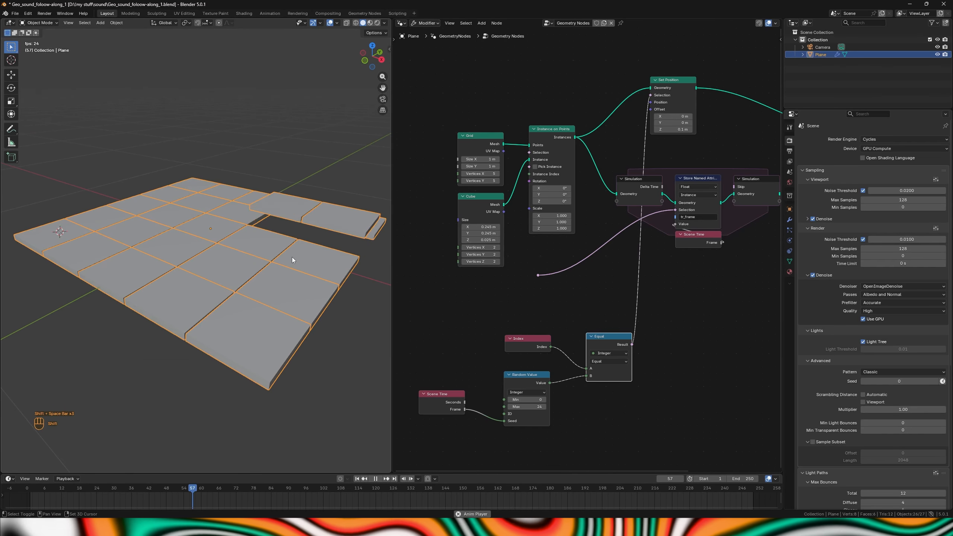
Step through the animation frame by frame to examine how often a different tile is raised.
key(Right)
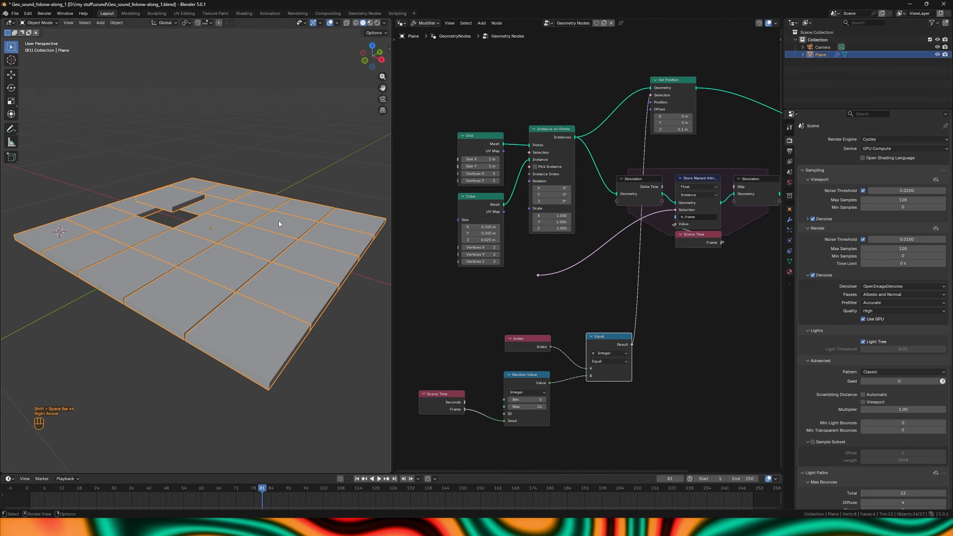
key(Left)
key(Right)
key(Right)
key(Right)
key(Right)
key(Right)
key(Right)
key(Right)
key(Right)
key(Right)
key(Right)
key(Right)
key(Right)
key(Right)
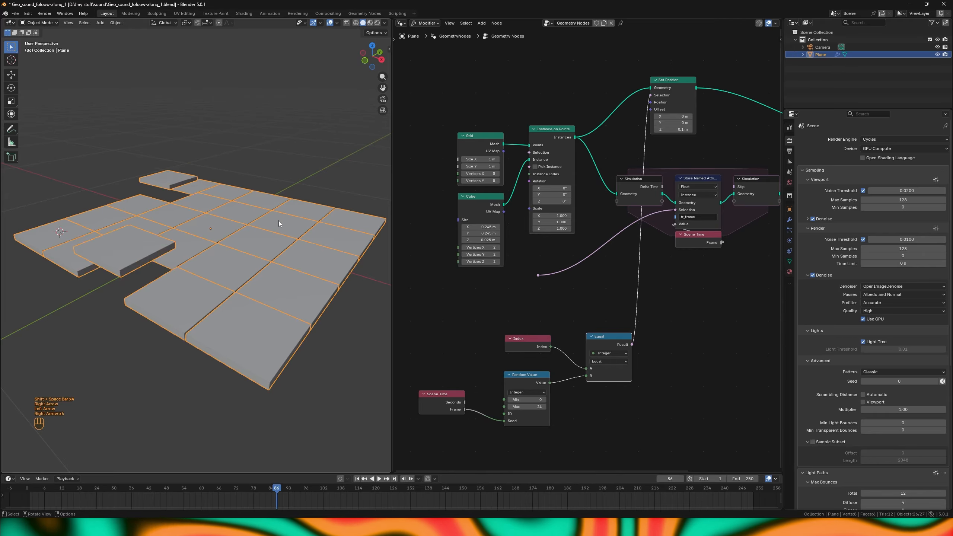
key(Right)
key(Right)
key(Right)
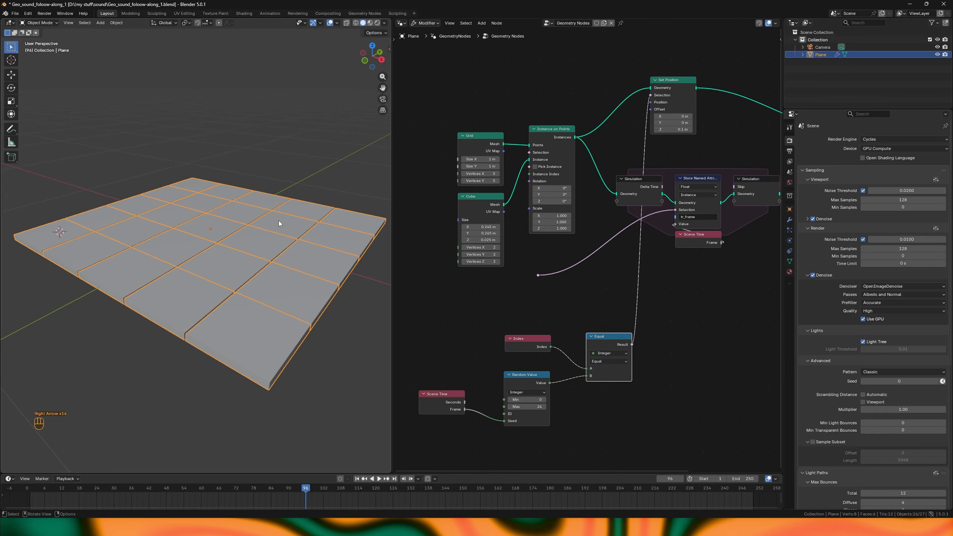
Insert a Snap math node between Scene Time's Frame output and the Random Value seed, and play the animation.
middle_drag(480, 312, 575, 249)
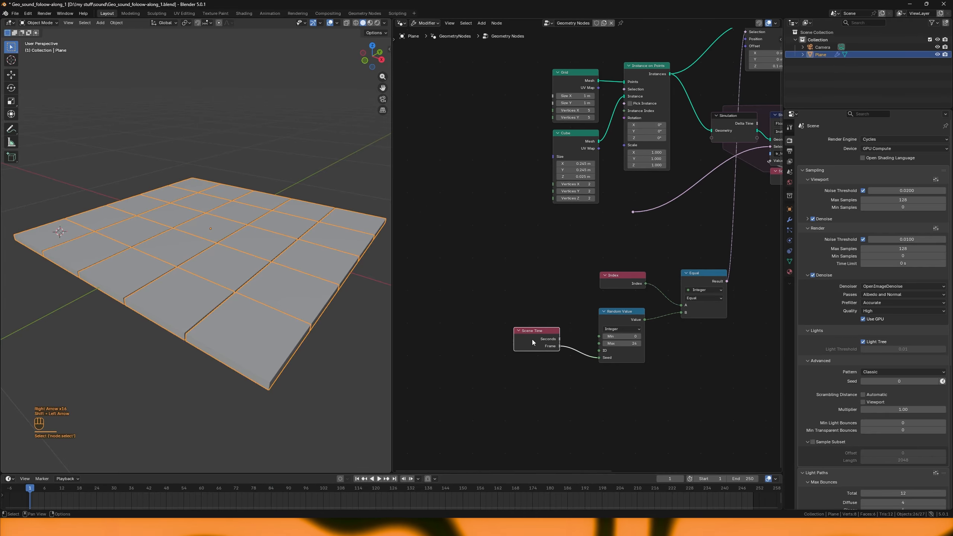
drag(527, 377, 528, 377)
text(snap)
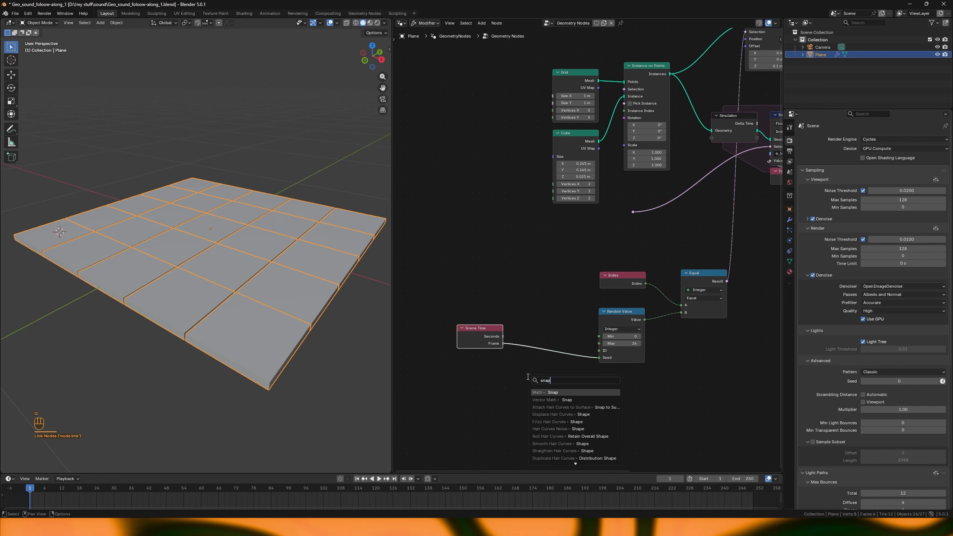
click(545, 392)
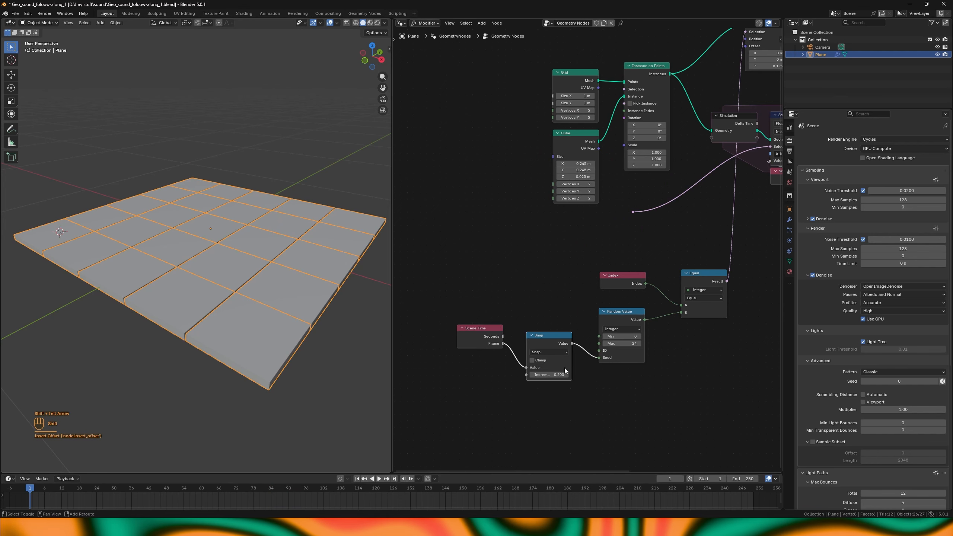
key(shift+space)
key(shift+space)
key(Right)
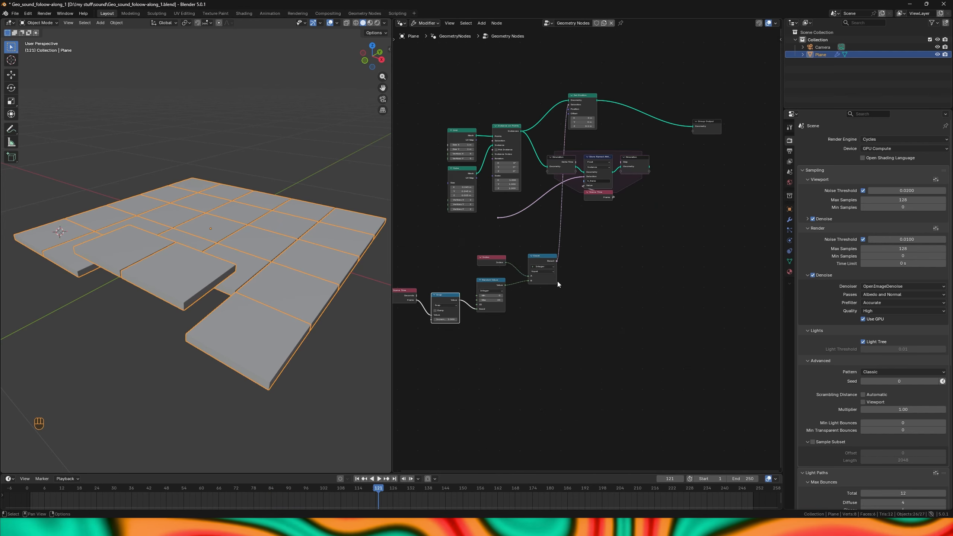
Delete the Set Position node and link the Equal result directly to the Store Named Attribute's Selection.
middle_drag(557, 281, 560, 324)
scroll(588, 243, up, 2)
click(596, 131)
key(x)
scroll(591, 268, up, 6)
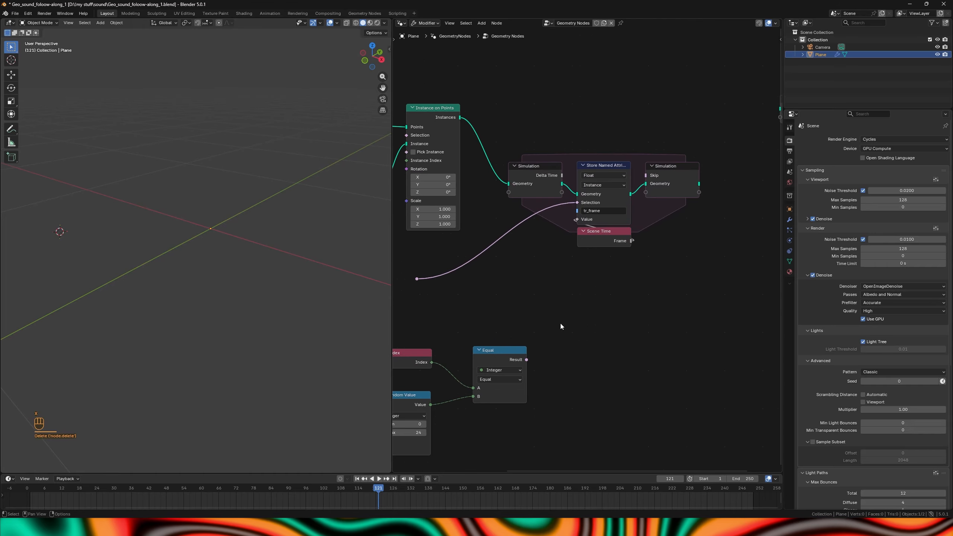
drag(408, 303, 430, 264)
key(ctrl+x)
scroll(424, 264, down, 2)
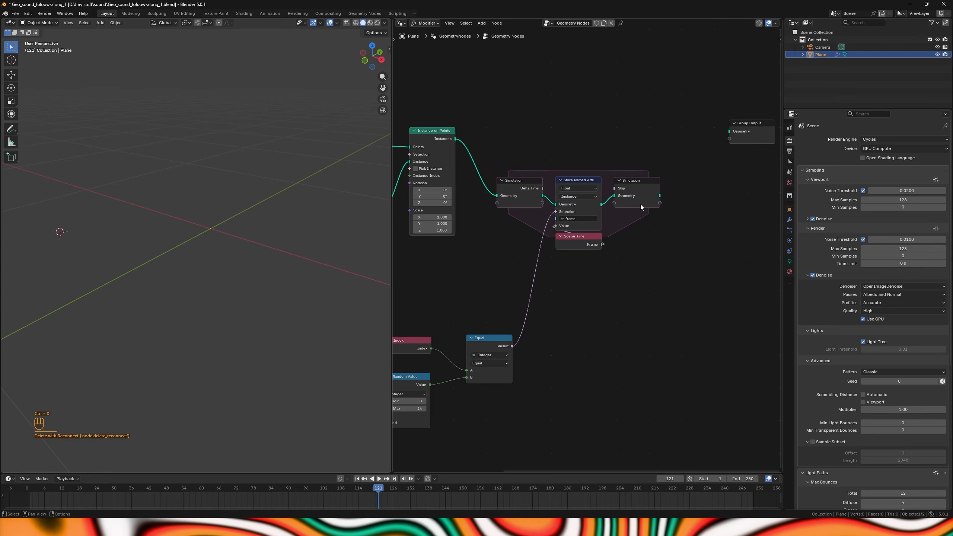
Connect the simulation output to the Group Output and add a Named Attribute node reading tr_frame.
drag(659, 196, 727, 137)
key(shift+z)
middle_drag(627, 234, 572, 277)
key(shift+a)
text(nam)
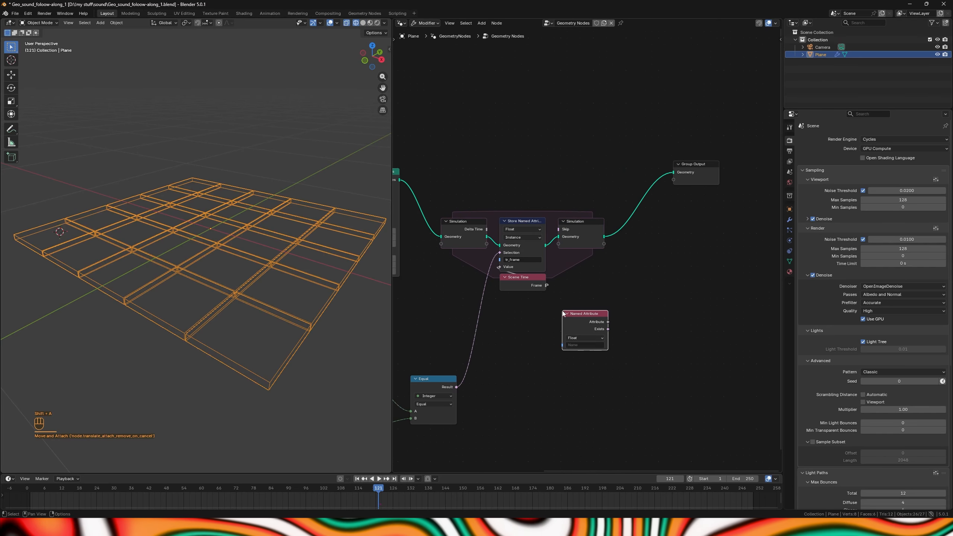
click(585, 345)
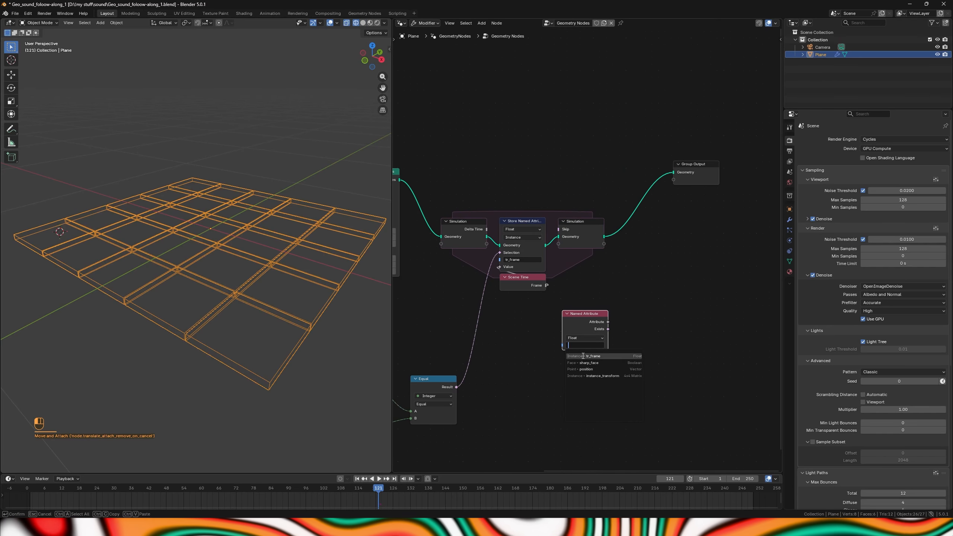
Preview the tr_frame attribute on the simulated instances with a Viewer set to Instance, and play the animation.
ctrl+shift+click(584, 226)
ctrl+shift+click(591, 315)
click(640, 203)
click(641, 264)
middle_drag(305, 257, 292, 271)
key(shift+space)
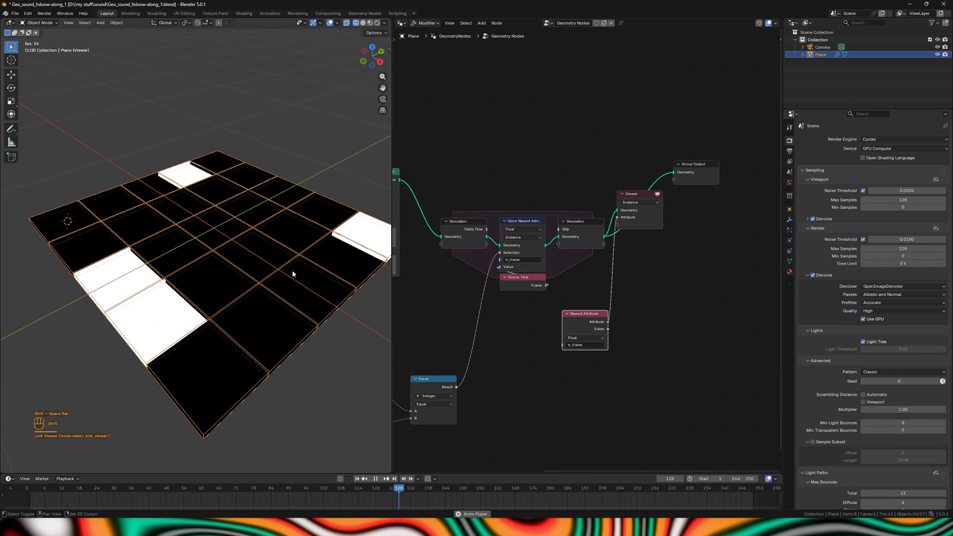
key(shift+space)
Insert a Divide node with a divisor of 100 between the Named Attribute and the Viewer, and replay from the start.
scroll(592, 355, up, 2)
key(shift+a)
text(div)
key(Return)
click(622, 295)
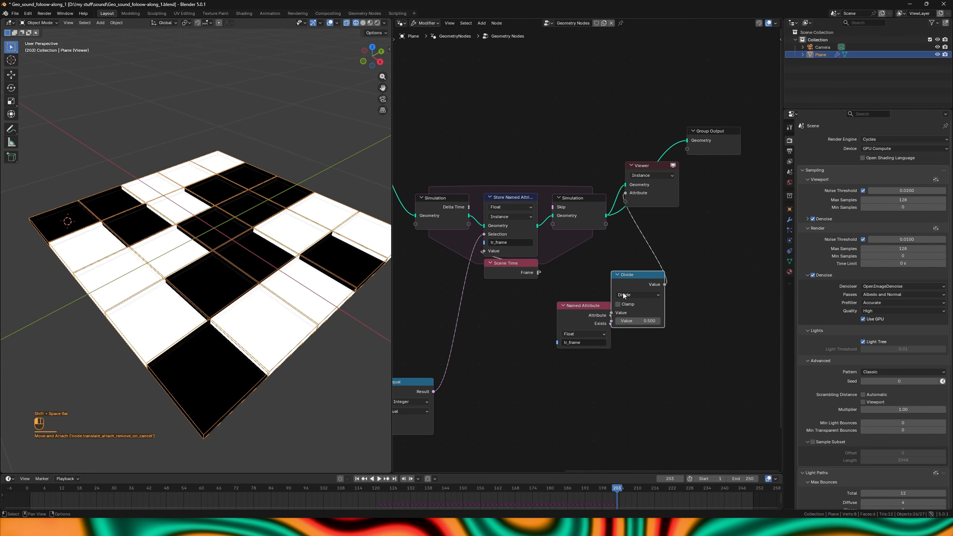
click(647, 320)
text(100)
key(Return)
key(shift+Left)
key(shift+space)
key(shift+space)
Play the animation and examine up close how the tile shading reflects each stored trigger frame.
scroll(211, 233, up, 2)
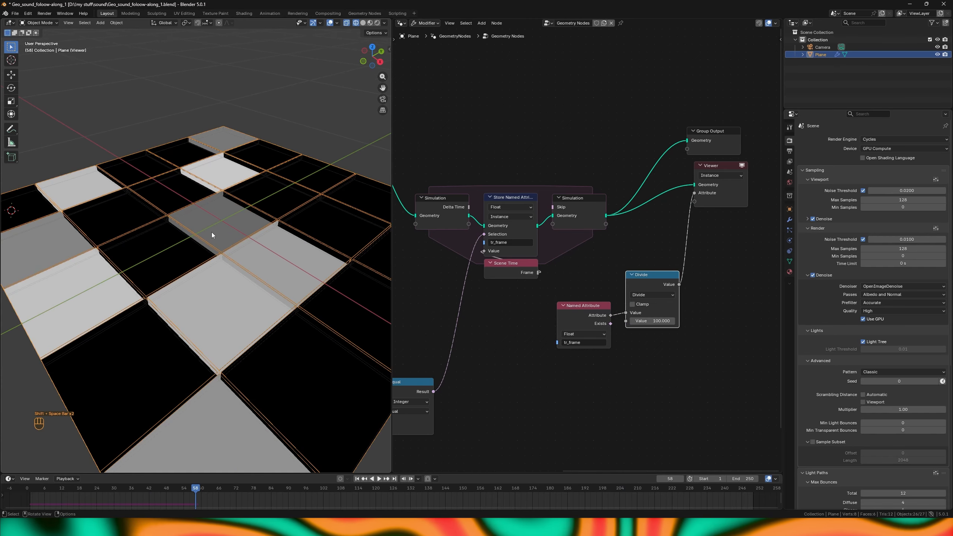
shift+right_drag(211, 233, 217, 224)
key(shift+space)
middle_drag(224, 230, 216, 220)
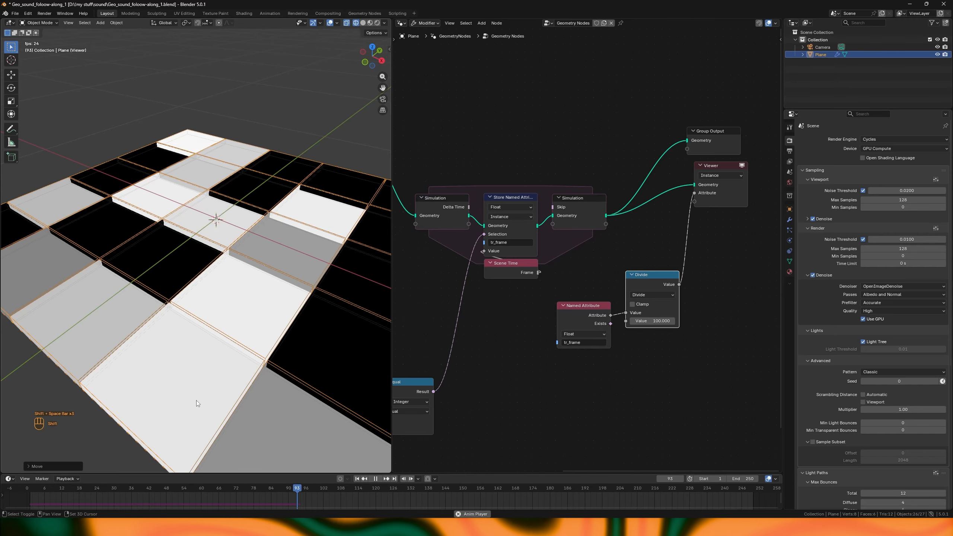
scroll(539, 258, up, 1)
click(524, 261)
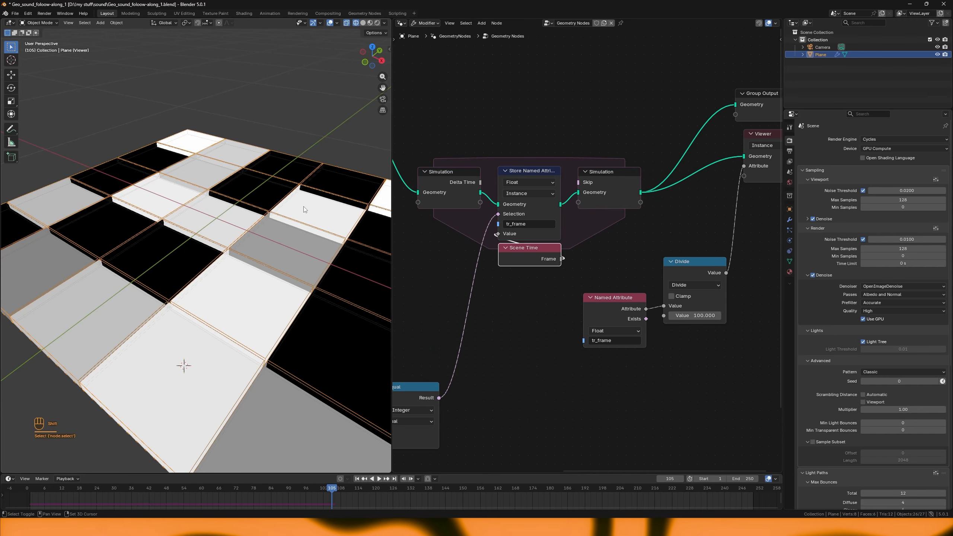
shift+right_drag(305, 208, 317, 212)
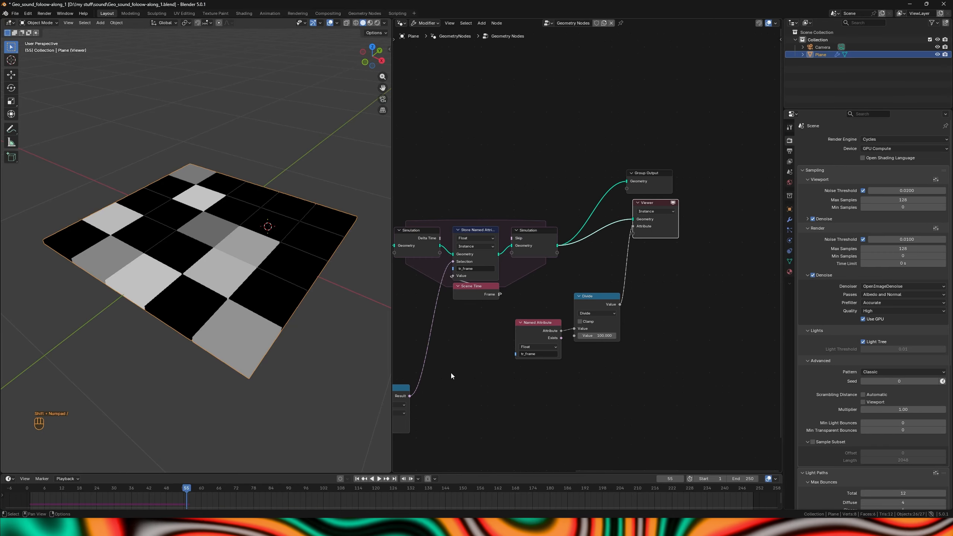
key(shift+KP_Divide)
shift+drag(216, 213, 220, 128)
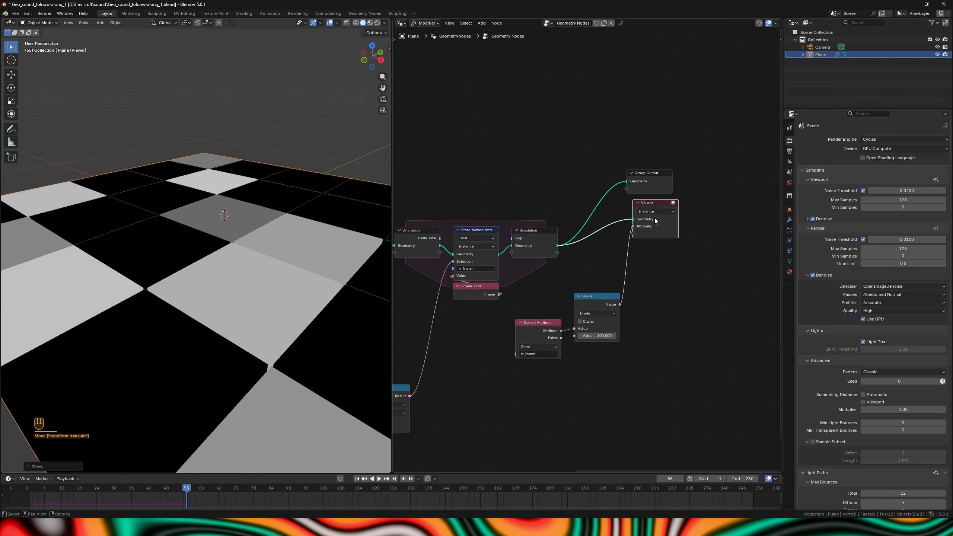
Delete the Viewer and Divide nodes, replacing the tr_frame Named Attribute node with a duplicate nearer the simulation zone.
key(x)
middle_drag(537, 296, 541, 256)
click(544, 289)
key(shift+d)
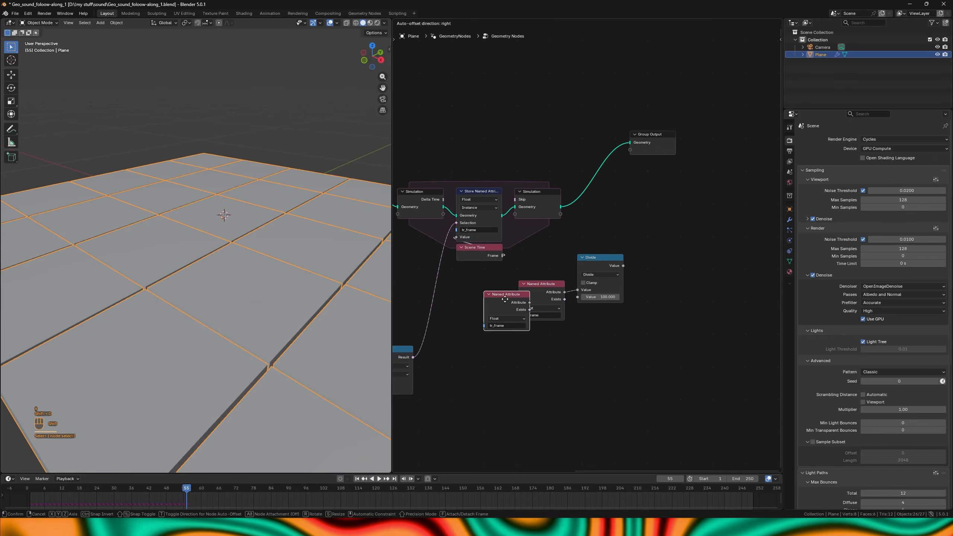
click(469, 295)
click(559, 297)
drag(538, 355, 630, 267)
key(x)
Move the Group Output and the simulation's output node outward to make room inside the simulation zone.
click(647, 143)
key(g)
click(811, 166)
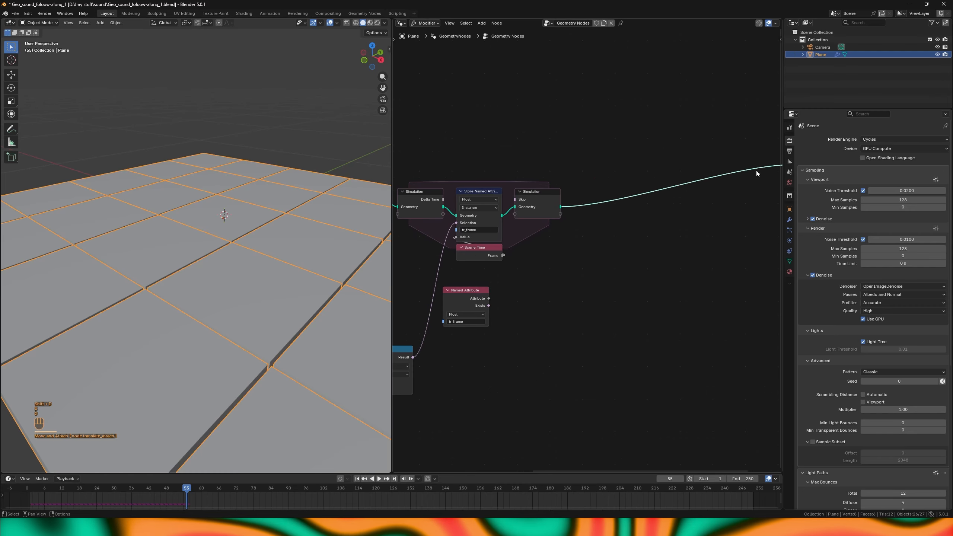
click(532, 212)
key(g)
click(667, 219)
Insert a Set Position node between the Store Named Attribute node and the simulation output.
key(shift+a)
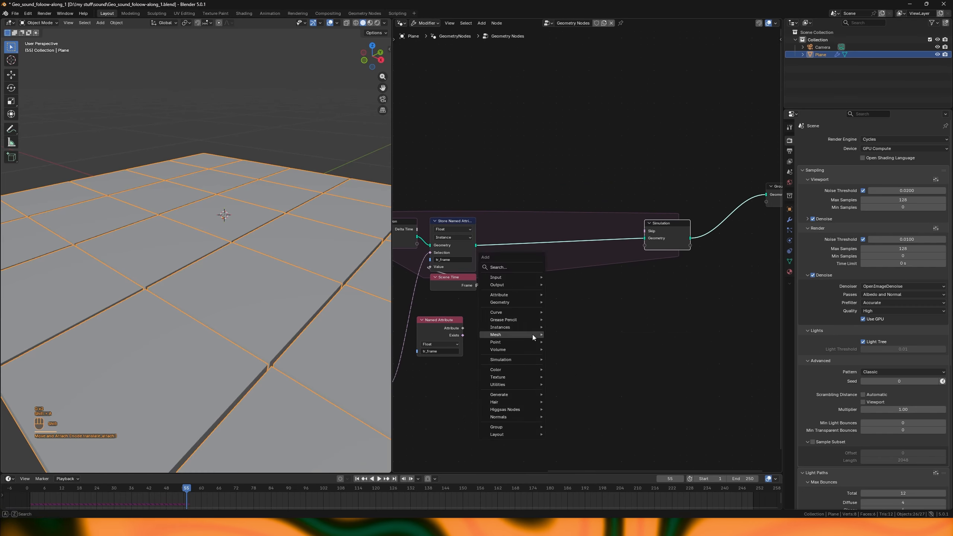
text(laye)
text(set)
click(568, 349)
click(538, 247)
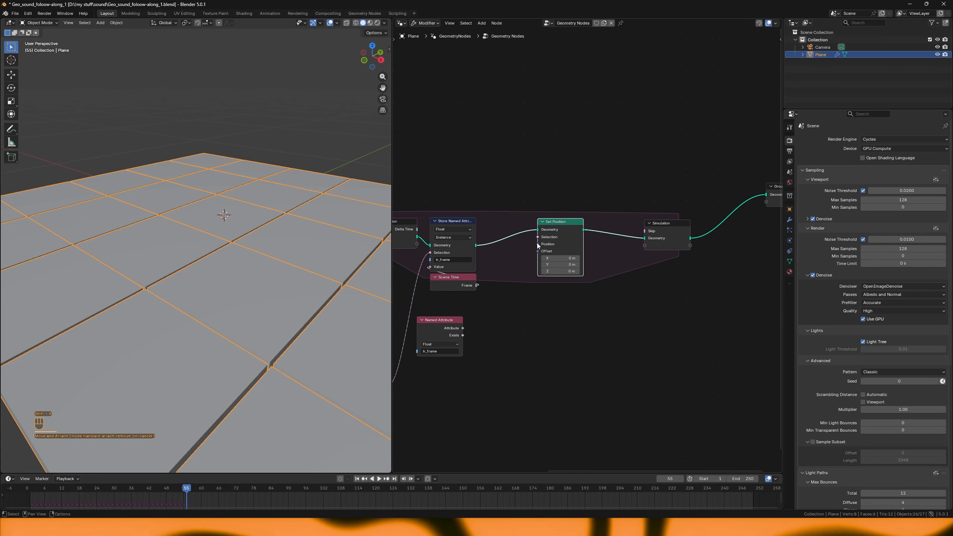
scroll(509, 324, up, 2)
middle_drag(509, 325, 574, 299)
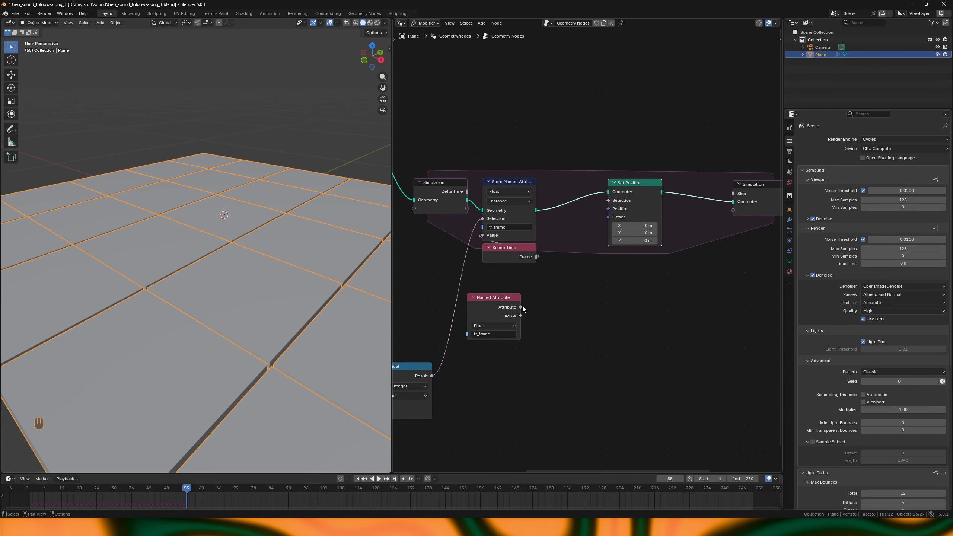
Add a Greater Than node comparing the tr_frame attribute with 0.01 and connect it to the Set Position's Selection.
drag(521, 307, 573, 285)
text(gr)
click(586, 361)
click(574, 358)
middle_drag(621, 303, 606, 307)
Set the Set Position's Z offset to 0.2 m and play the animation from the start.
click(620, 244)
text(0.2)
key(Return)
key(shift+Left)
key(shift+space)
scroll(226, 315, down, 13)
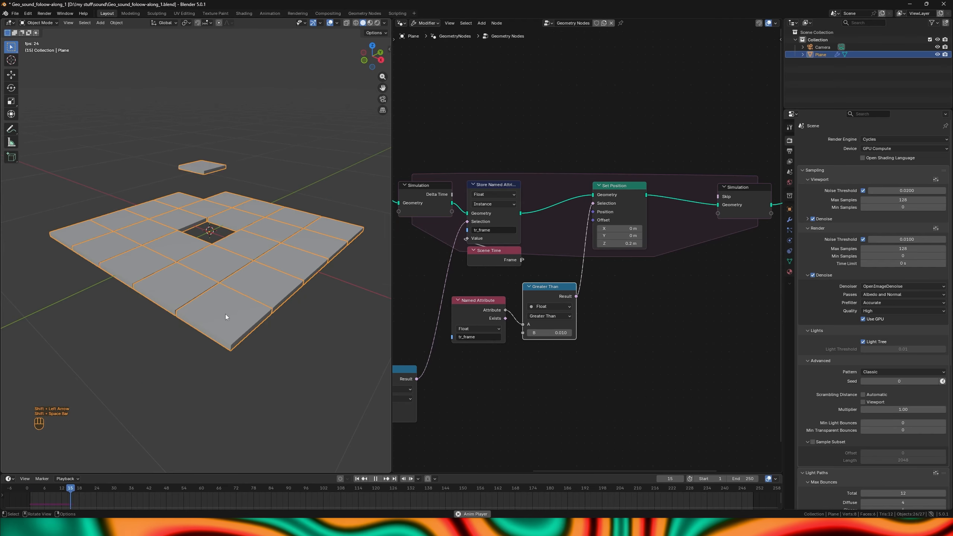
scroll(200, 63, up, 8)
key(shift+space)
scroll(621, 240, down, 2)
click(601, 206)
key(g)
scroll(601, 206, up, 5)
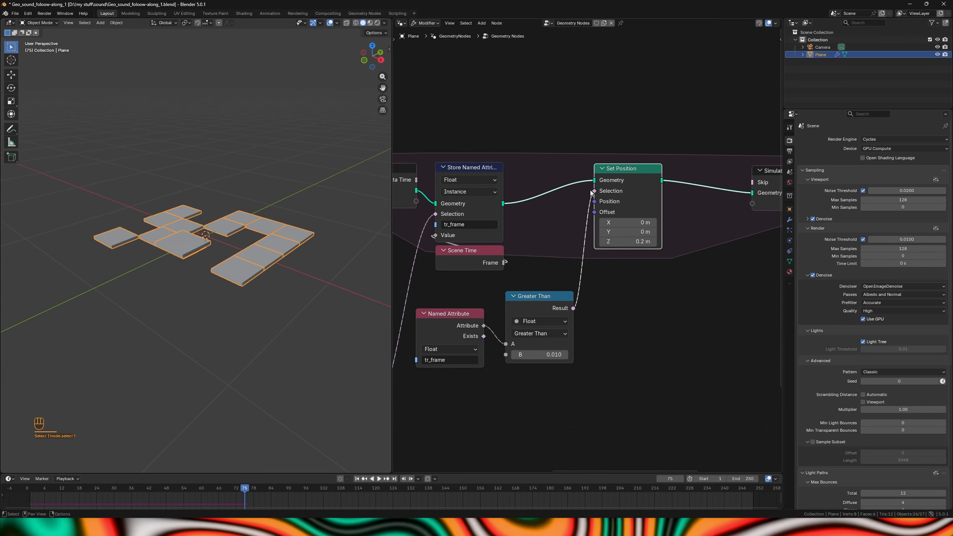
scroll(600, 205, down, 5)
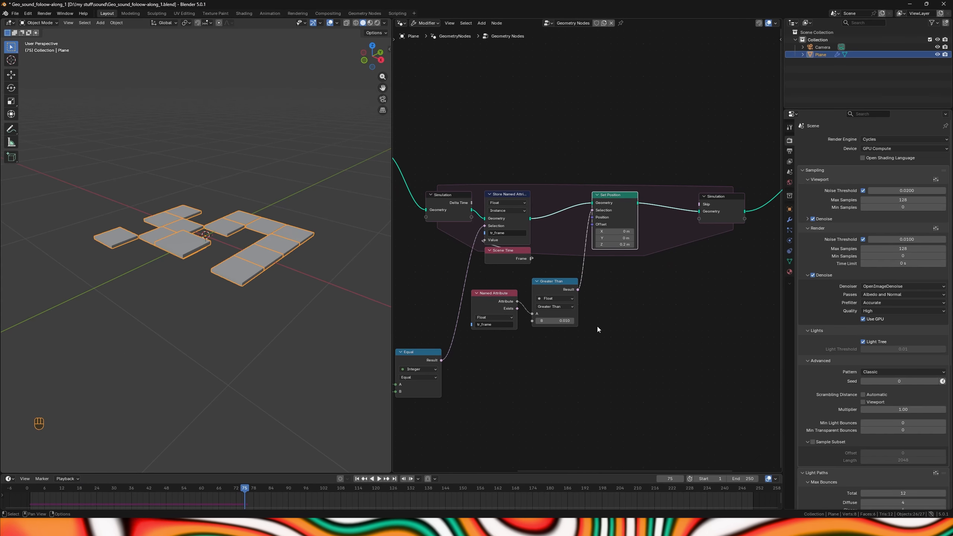
scroll(597, 326, up, 4)
click(490, 266)
key(g)
key(g)
right_click(488, 274)
Add a Divide node below Greater Than that divides the tr_frame attribute by 100.
click(464, 333)
middle_drag(498, 371, 508, 338)
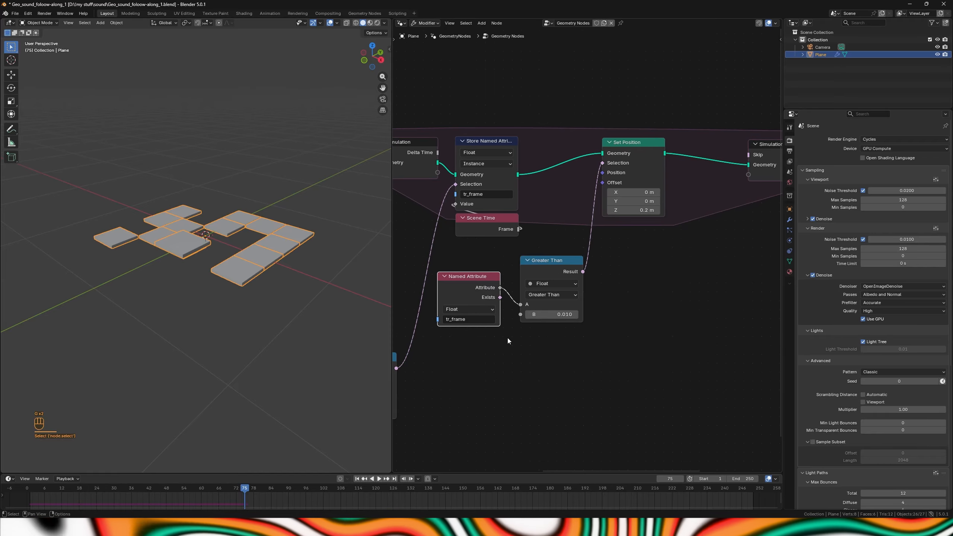
drag(500, 287, 527, 403)
text(div)
key(Return)
click(539, 383)
key(g)
click(536, 375)
click(549, 399)
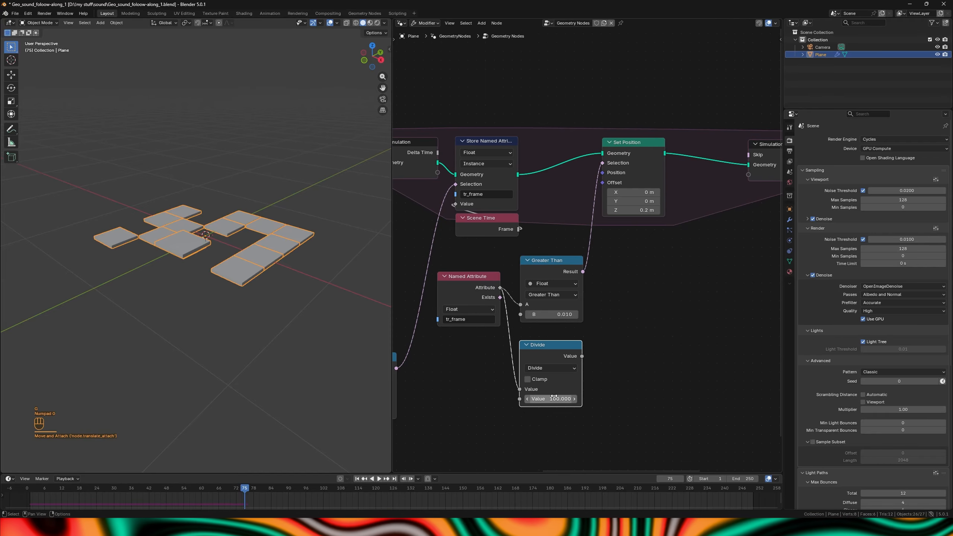
Add a Position node linked to the Set Position's Position input and play the animation from the start.
middle_drag(670, 343, 585, 305)
key(shift+a)
text(pos)
key(Return)
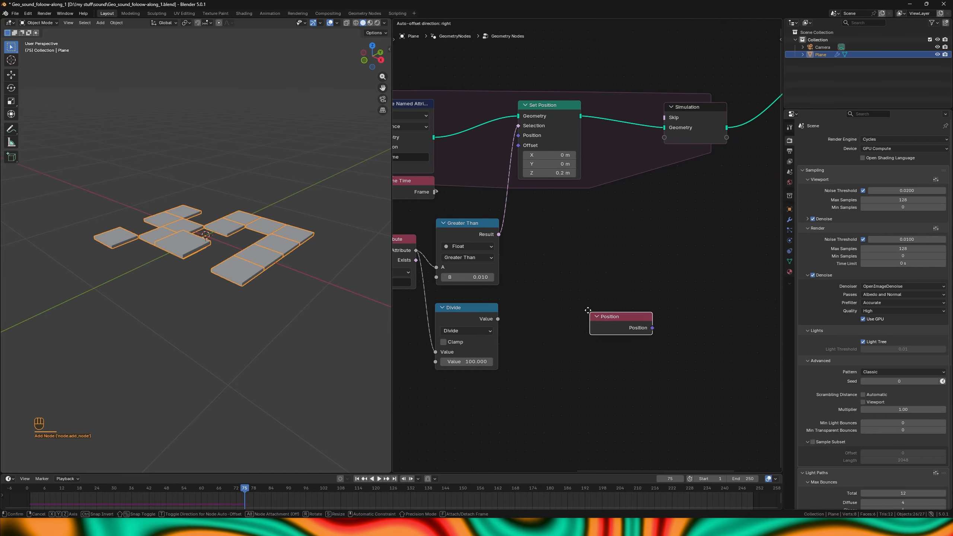
click(545, 259)
key(shift+Left)
key(space)
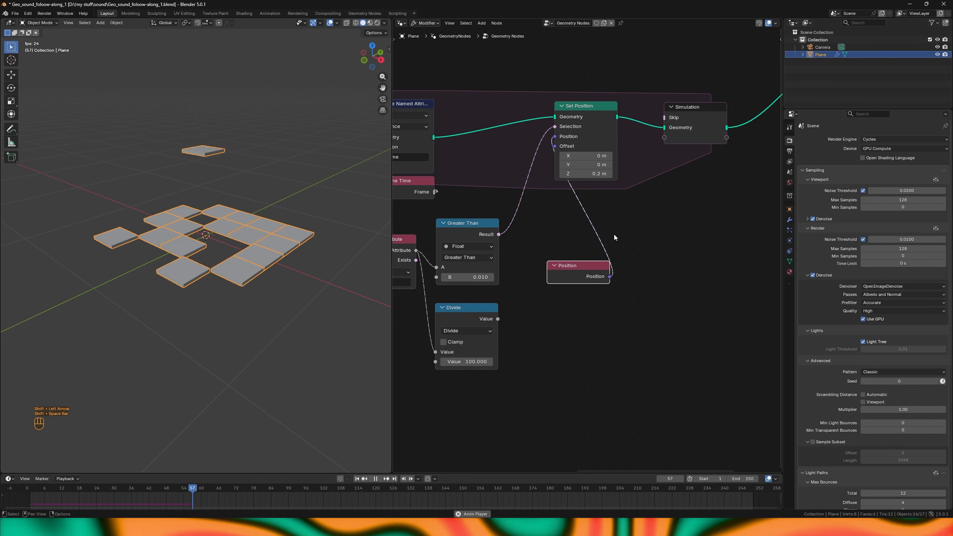
key(Escape)
Set the Set Position's Z offset to 0 m and feed the Position node into a Separate XYZ node.
click(589, 172)
key(shift+a)
text(sep)
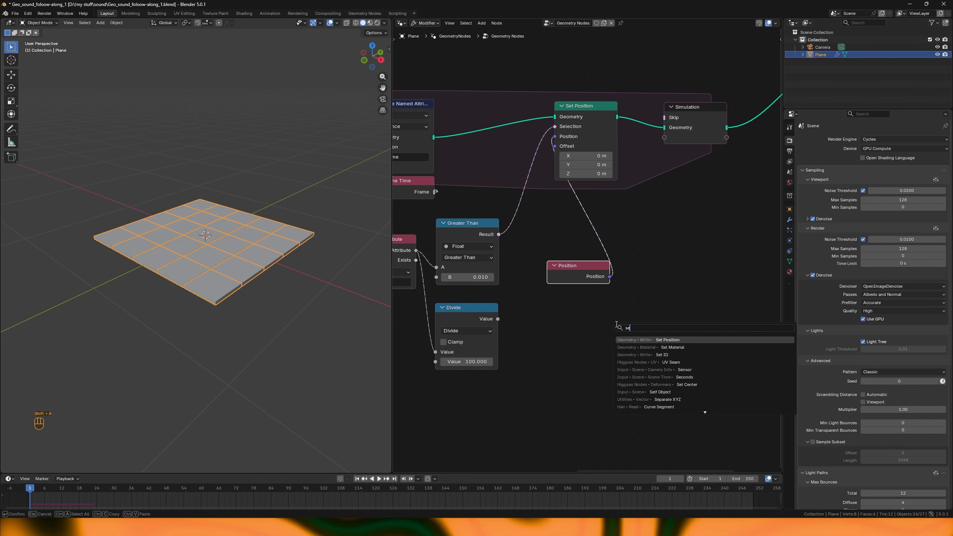
key(Return)
click(637, 252)
drag(610, 276, 640, 300)
Add a Combine XYZ node fed by the separated X and Y, and connect its vector to the Set Position's Position.
middle_drag(676, 304, 568, 298)
key(shift+a)
drag(610, 276, 621, 281)
drag(684, 259, 448, 139)
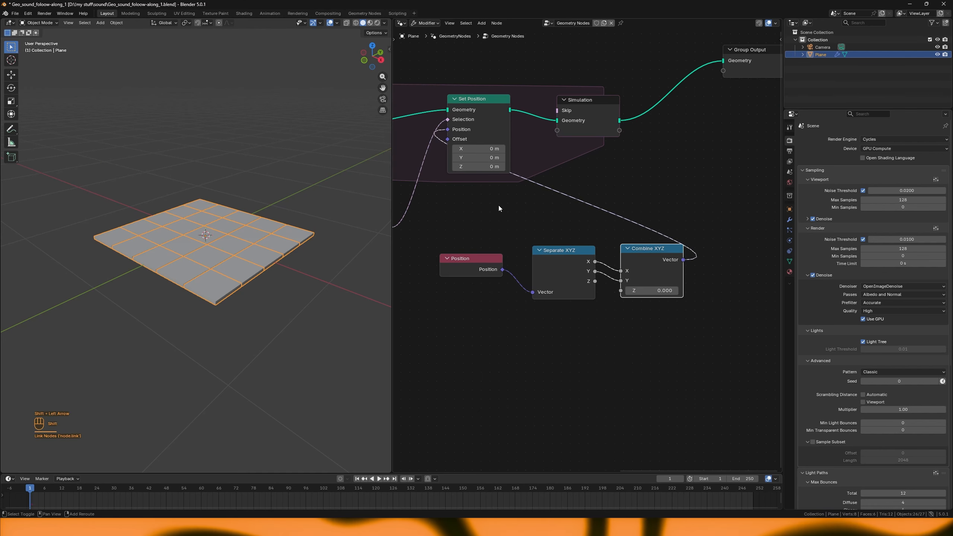
Set the Combine XYZ node's Z to 0.2 and play the animation, rewinding it when done.
scroll(251, 247, up, 2)
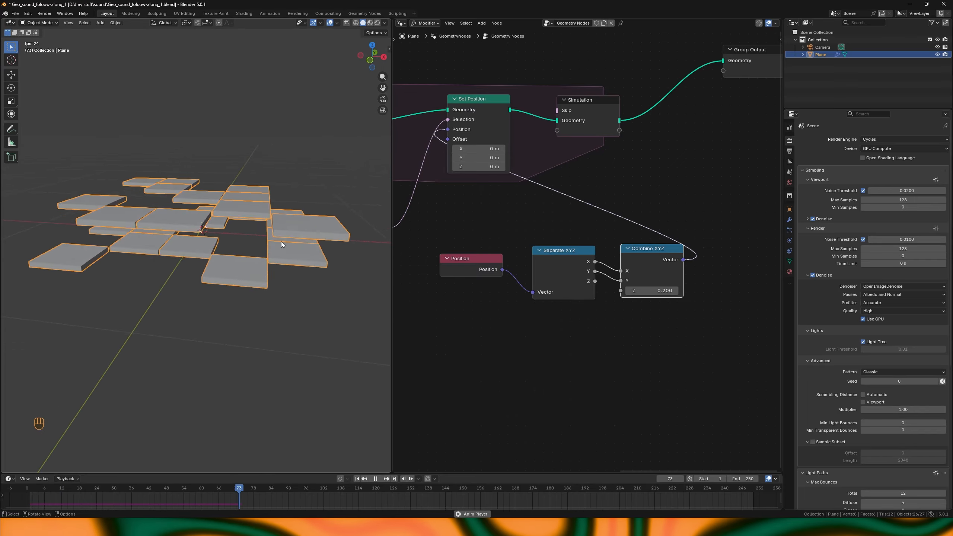
mouse_move(282, 242)
middle_down()
mouse_move(186, 228)
mouse_move(262, 258)
mouse_move(278, 233)
middle_up()
key(shift+space)
key(shift+Left)
Stack the Combine XYZ, Separate XYZ and Position nodes directly beneath the Set Position node.
scroll(484, 243, down, 3)
middle_drag(484, 244, 530, 245)
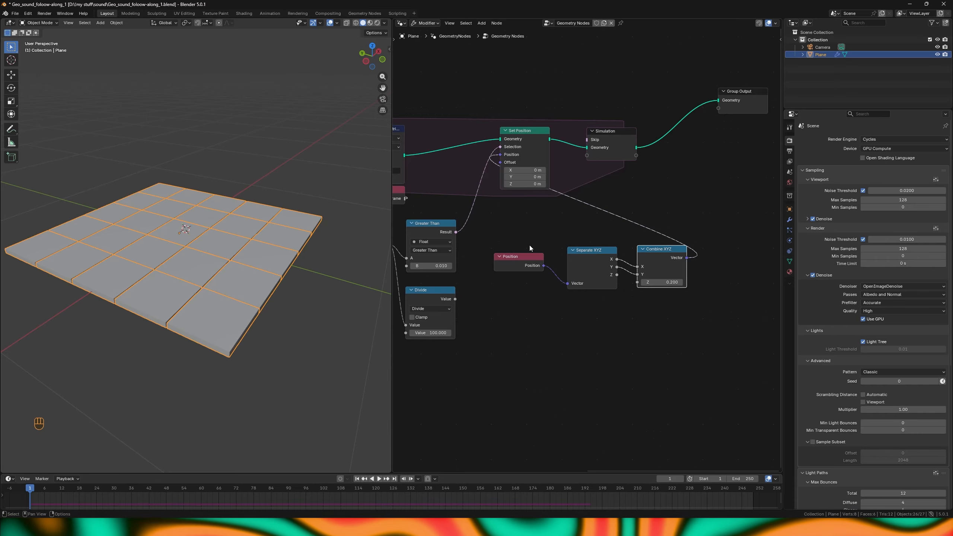
drag(523, 258, 597, 296)
shift+click(588, 264)
key(g)
click(657, 305)
key(c)
click(676, 278)
key(g)
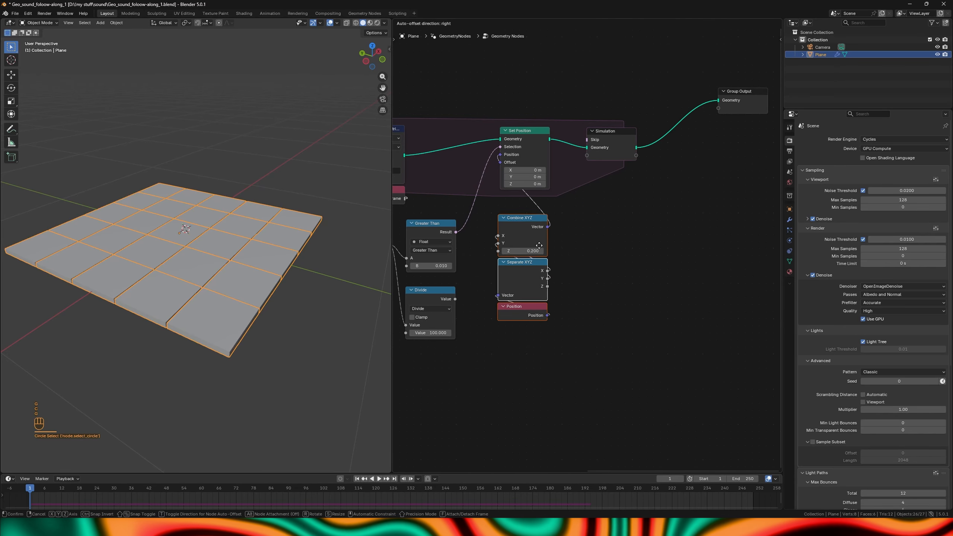
click(540, 246)
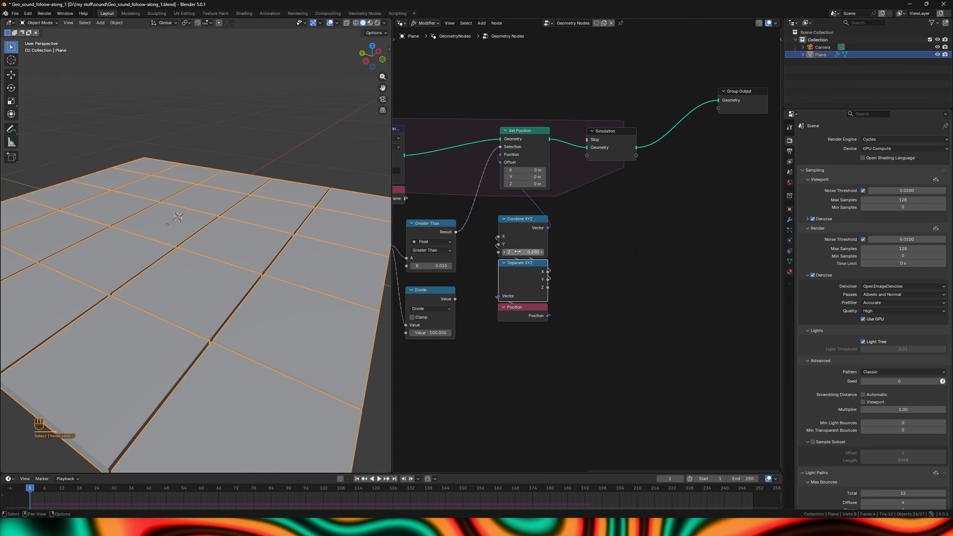
Line up the Greater Than and tr_frame Named Attribute nodes below the Scene Time node, and play the animation.
middle_drag(503, 319, 609, 344)
scroll(608, 345, up, 1)
drag(511, 243, 520, 237)
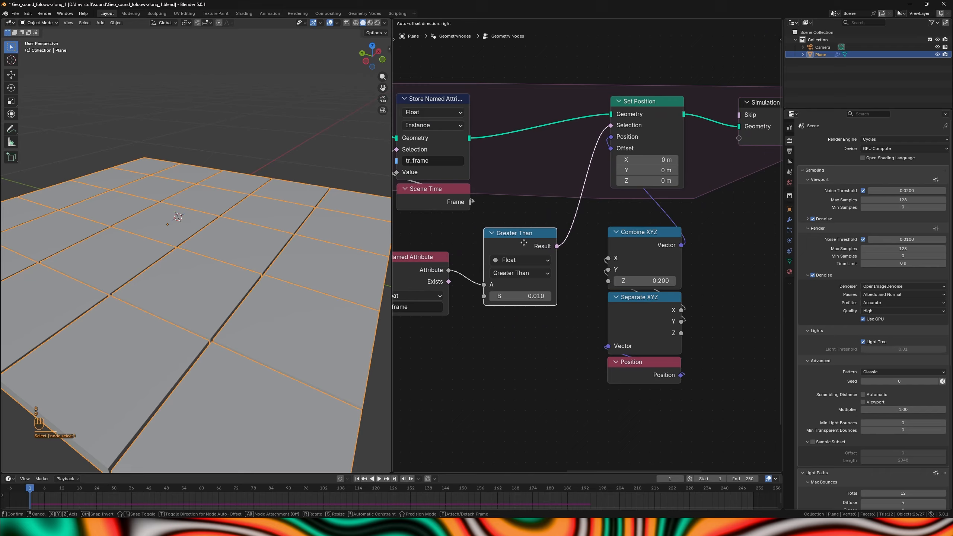
middle_drag(411, 266, 496, 264)
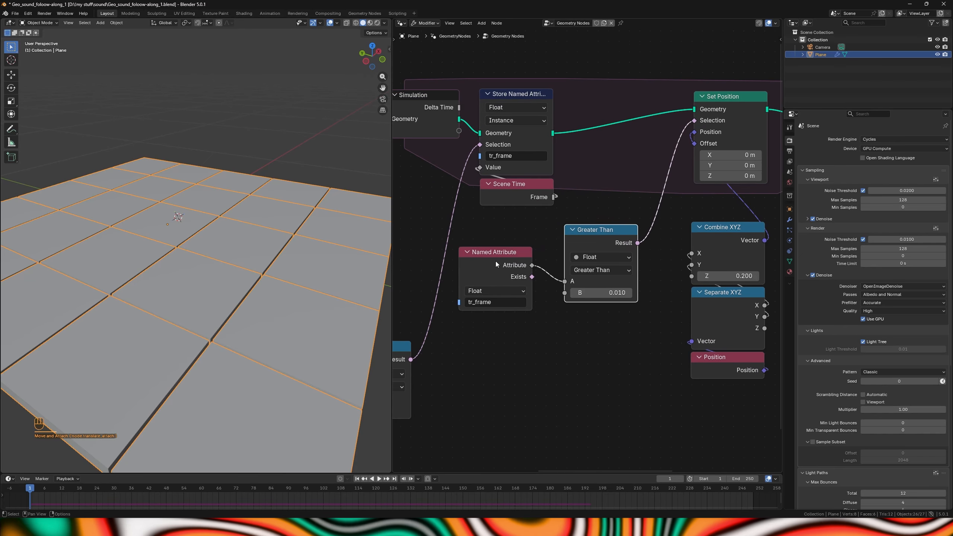
drag(496, 265, 517, 245)
key(shift+space)
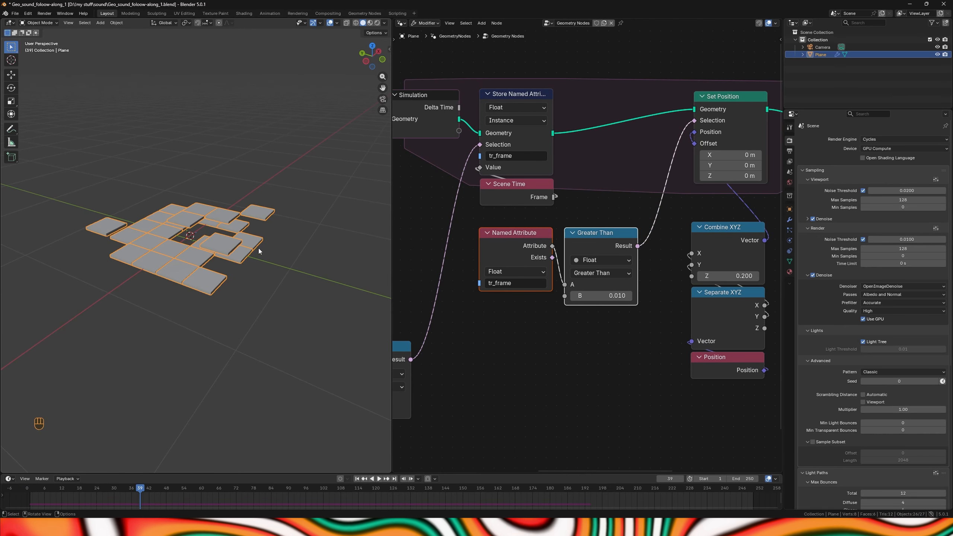
Make room before the Simulation output and insert a duplicate of the Set Position node there.
scroll(584, 187, down, 3)
middle_drag(584, 187, 398, 245)
drag(642, 181, 740, 187)
click(422, 210)
key(shift+d)
click(601, 211)
middle_drag(524, 303, 654, 275)
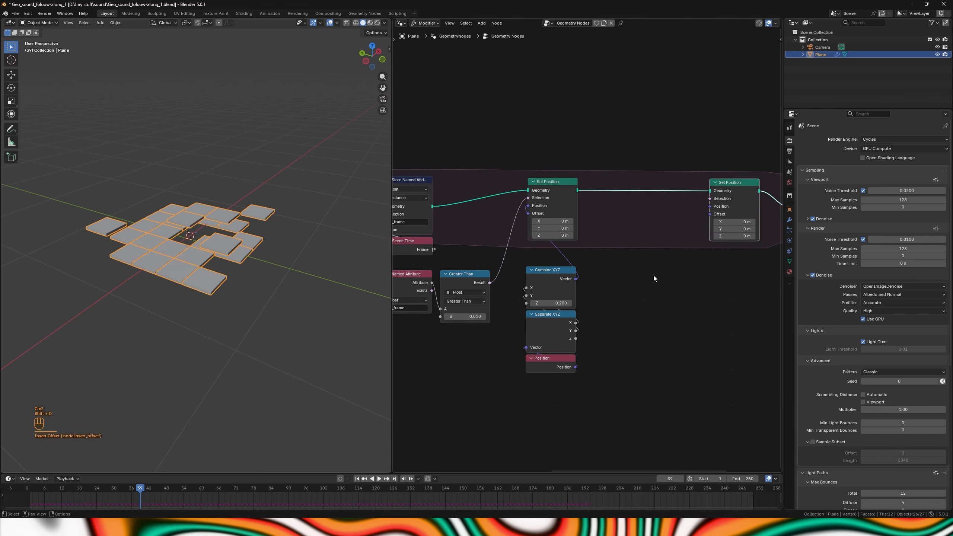
Duplicate the Combine XYZ, Separate XYZ and Position stack and place the copy beneath the second Set Position node.
scroll(654, 276, down, 1)
middle_drag(672, 326, 606, 310)
drag(499, 347, 443, 256)
key(shift+d)
click(603, 255)
scroll(563, 281, up, 3)
middle_drag(563, 282, 654, 390)
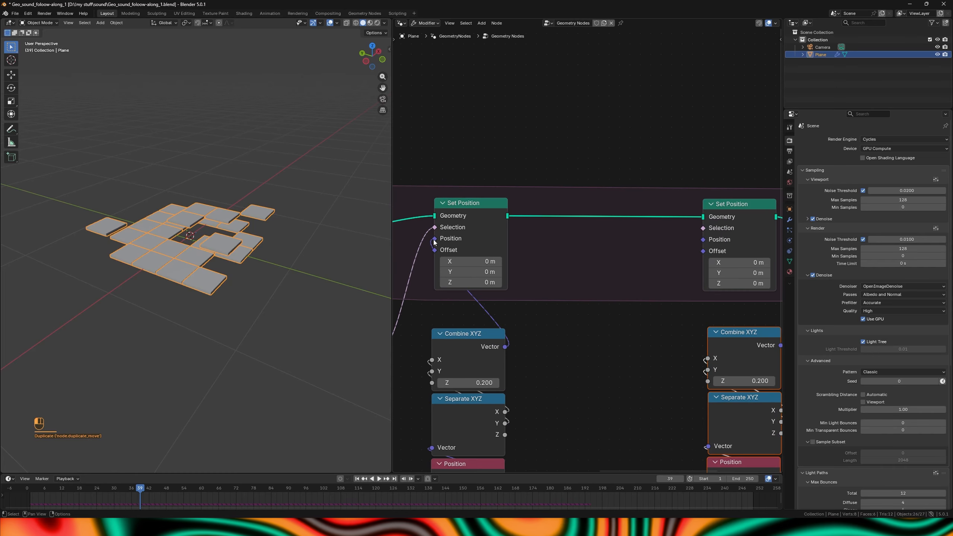
Route the copied Combine XYZ vector through a reroute into the second Set Position's Position, with its Z reset to 0.
middle_drag(777, 375, 657, 303)
drag(628, 265, 550, 159)
key(BackSpace)
middle_drag(609, 327, 605, 300)
shift+right_drag(591, 209, 610, 190)
drag(601, 200, 516, 185)
scroll(526, 297, down, 4)
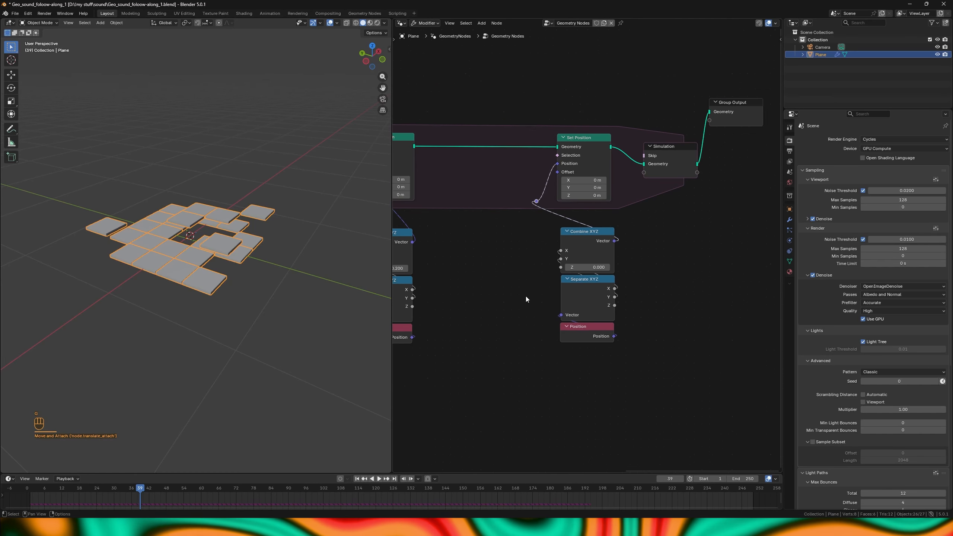
Frame the two position node stacks and label them "position z = 0.2" and "position z = 0".
drag(565, 343, 619, 210)
key(shift+p)
key(F2)
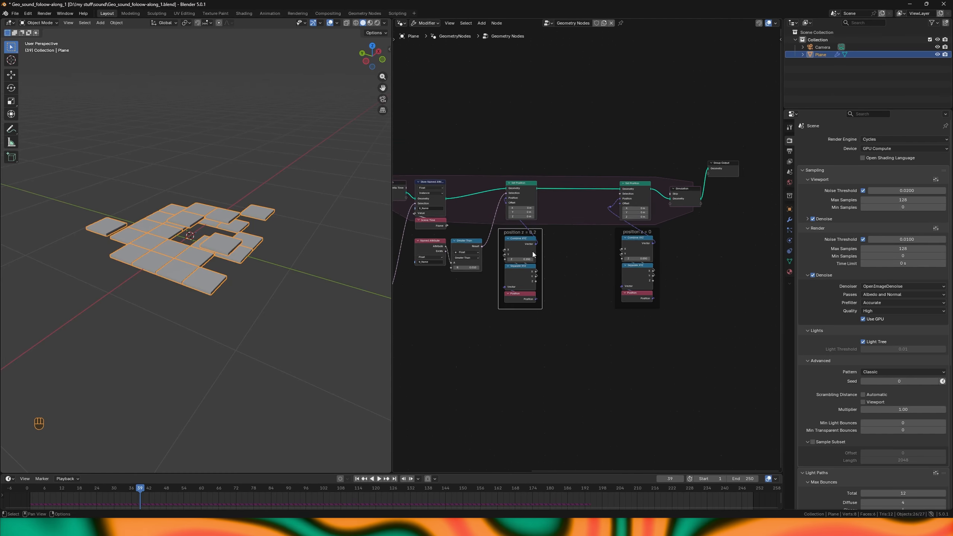
Add a Scene Time node and place it with a tr_frame Named Attribute node below the framed stacks.
middle_drag(285, 241, 304, 246)
middle_drag(589, 334, 626, 219)
scroll(626, 219, up, 4)
key(shift+a)
text(scene)
key(Return)
drag(559, 242, 541, 307)
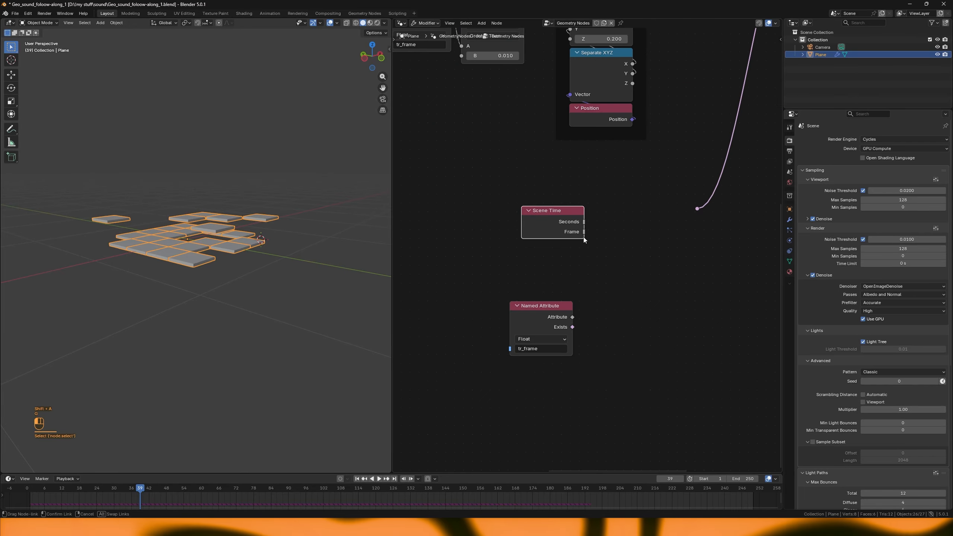
Feed the Scene Time frame into a Subtract node that subtracts 10.
drag(584, 233, 617, 271)
text(sub)
key(Return)
click(633, 302)
Add a Greater Than node comparing the subtracted frame as A with the tr_frame attribute as B.
drag(573, 318, 723, 308)
text(gr)
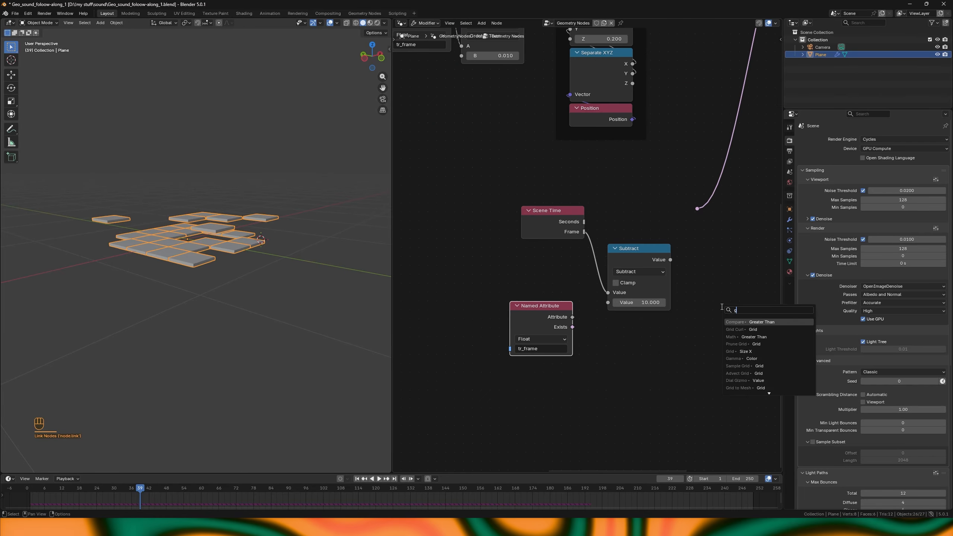
key(Return)
drag(671, 260, 694, 318)
drag(573, 317, 694, 328)
Arrange the Scene Time, Subtract, Named Attribute and Greater Than nodes into a compact group.
middle_drag(698, 328, 610, 331)
key(g)
key(g)
key(g)
click(590, 234)
drag(486, 327, 558, 320)
Connect the Greater Than result to the first input of a new Boolean And node.
drag(630, 230, 692, 244)
text(and)
key(Return)
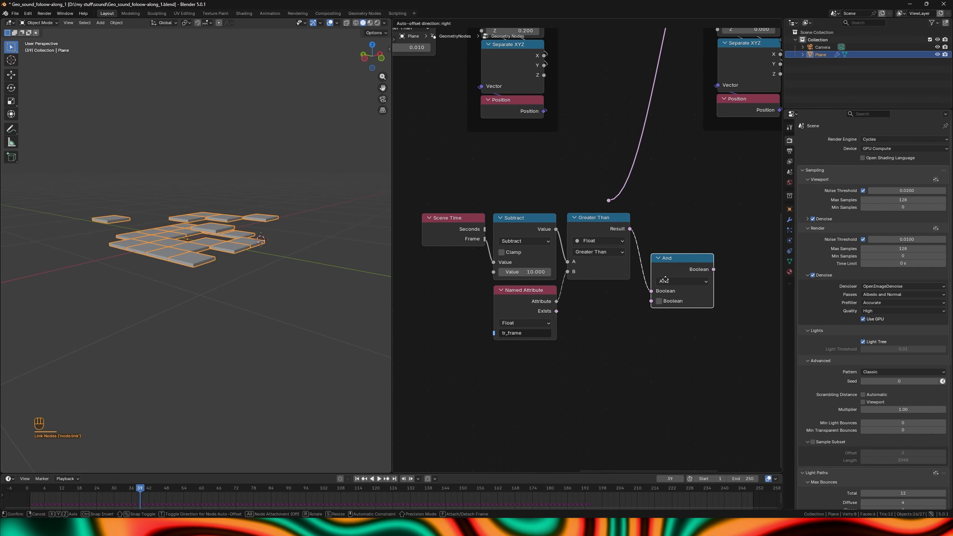
click(662, 300)
Add a Position node below the frame comparison and feed it into a Separate XYZ node.
middle_drag(586, 386, 591, 351)
key(shift+a)
text(pos)
key(Return)
Compare the separated Z in a new Greater Than node with B set to 0.001.
drag(565, 392, 638, 376)
text(great)
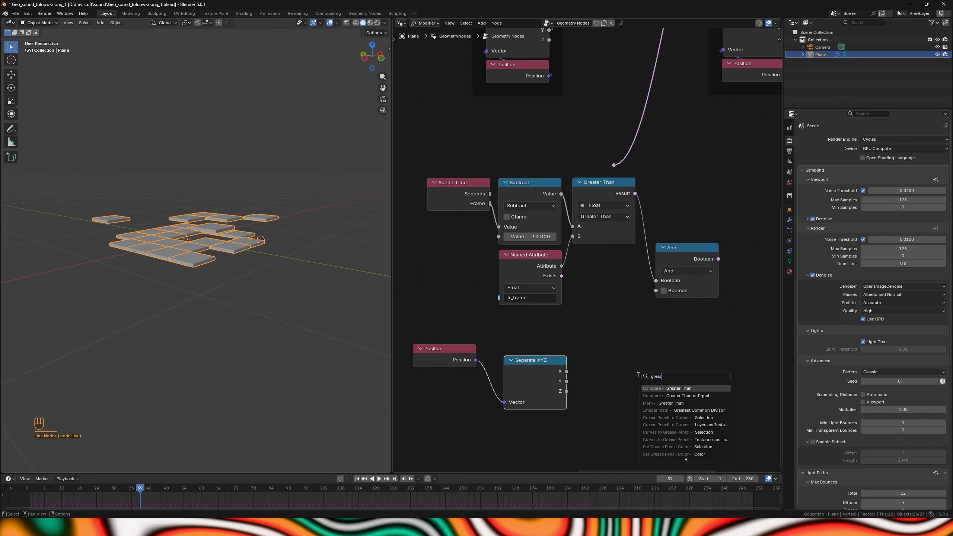
key(Return)
click(597, 354)
double_click(630, 404)
text(.001)
key(Return)
Connect the Z comparison to the And node's second input, and the And output to the second Set Position's selection reroute.
middle_drag(672, 388, 619, 371)
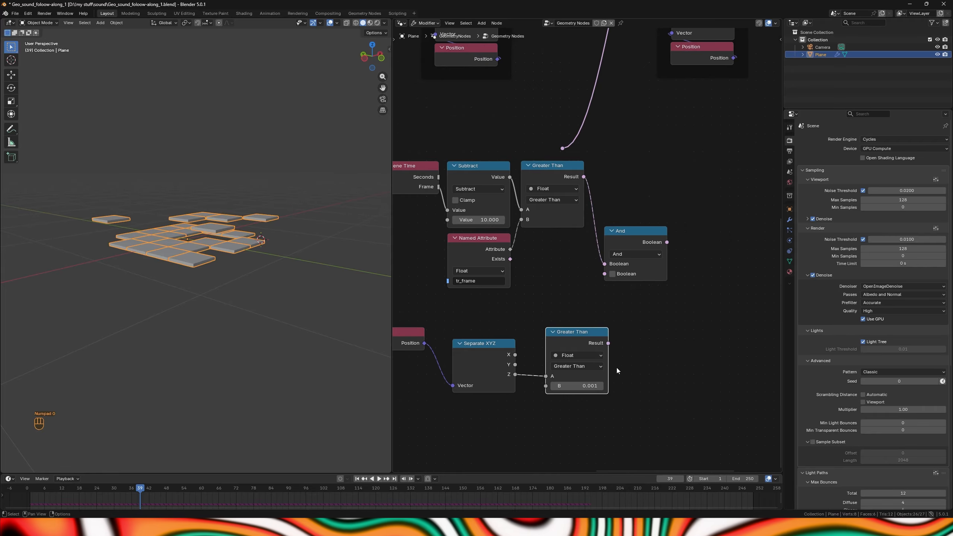
drag(608, 343, 605, 274)
middle_drag(638, 244, 589, 298)
drag(616, 297, 558, 166)
Play the animation from the start and check how the raised tiles return.
key(shift+Left)
key(shift+space)
middle_drag(269, 249, 280, 253)
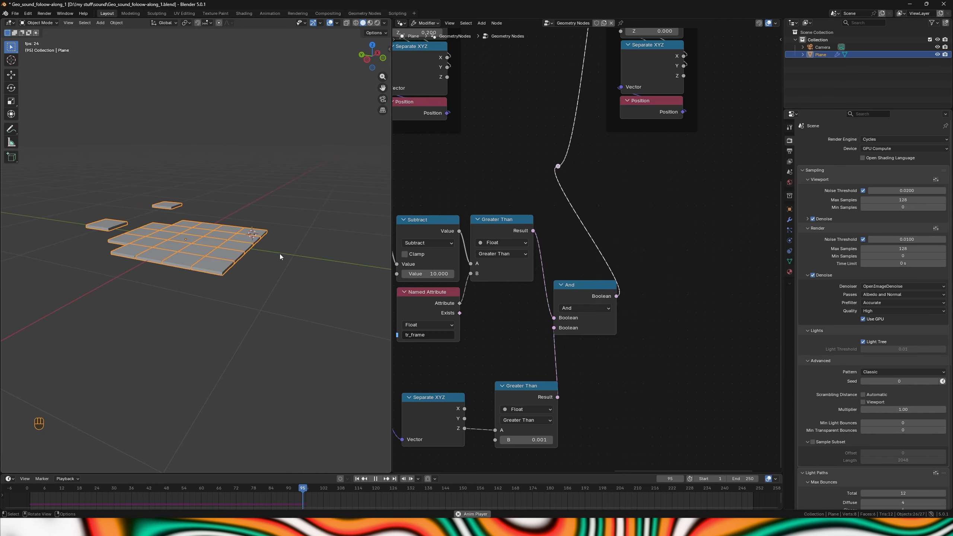
key(shift+space)
Paste a tr_frame Named Attribute copy near the Group Output and preview it with a Viewer on the Instance domain.
scroll(525, 225, down, 7)
click(469, 219)
middle_drag(731, 207, 544, 252)
key(ctrl+v)
ctrl+shift+click(569, 297)
click(718, 121)
Replay the animation from the start and examine the previewed tr_frame values on the tiles.
key(shift+Left)
key(shift+space)
key(shift+space)
middle_drag(340, 260, 225, 262)
key(shift+space)
drag(202, 273, 198, 260)
key(shift+space)
middle_drag(605, 263, 539, 300)
right_click(539, 300)
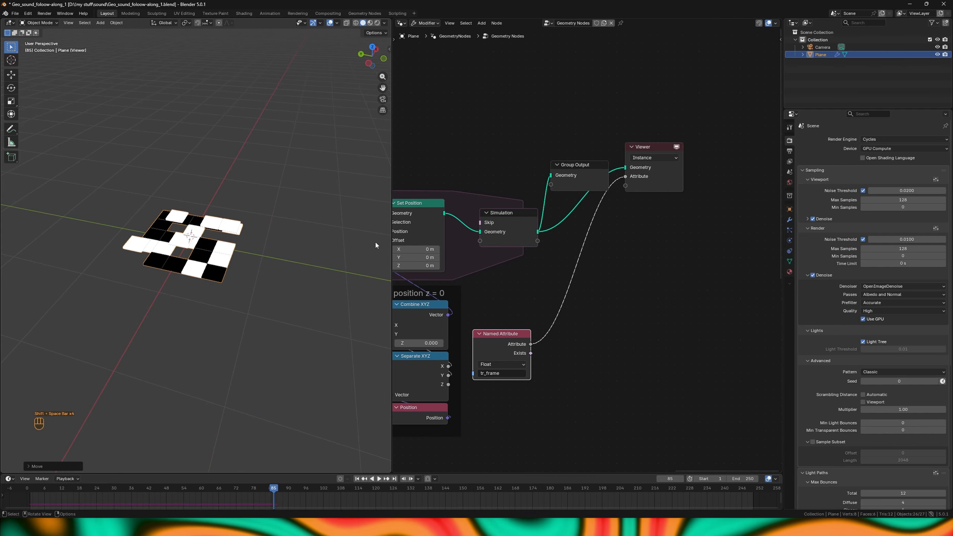
Delete the Viewer and move the Simulation output and Group Output further along to make room.
click(656, 174)
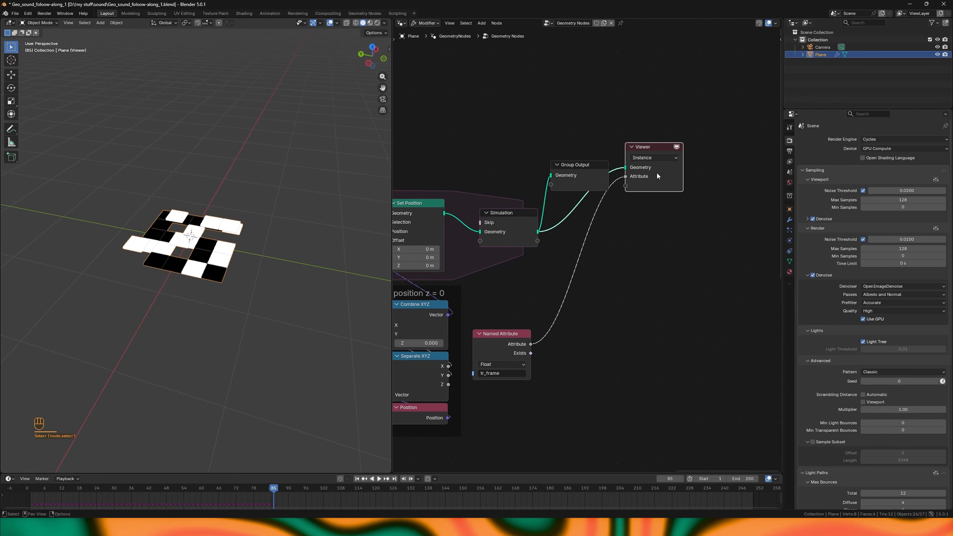
key(x)
click(585, 178)
shift+click(528, 215)
key(g)
click(701, 221)
Insert a Store Named Attribute node before the Simulation output, using the Instance domain and the name tr_frame.
key(shift+a)
text(store named)
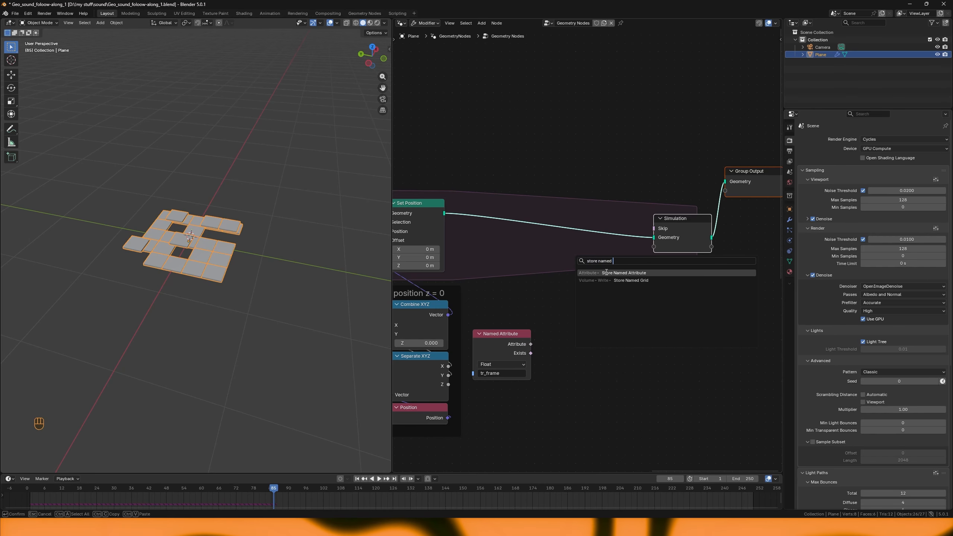
click(607, 273)
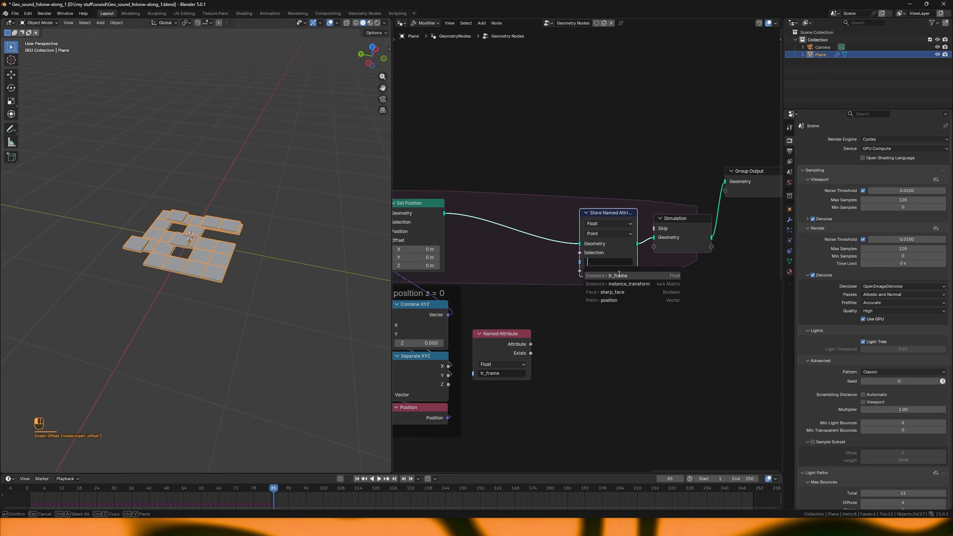
click(608, 233)
click(600, 292)
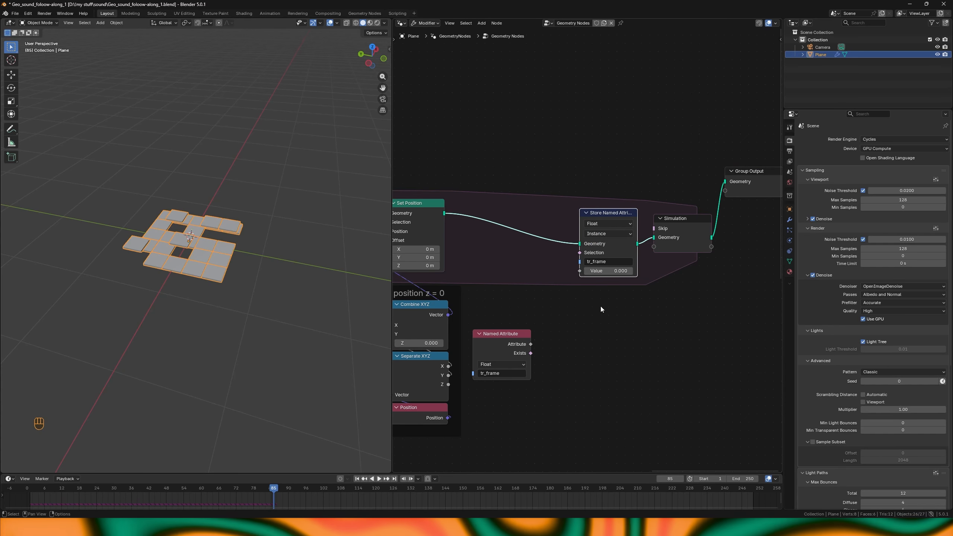
Preview the tr_frame attribute in a Viewer with the new Store Named Attribute muted, and examine the lowered tiles.
drag(504, 345, 531, 383)
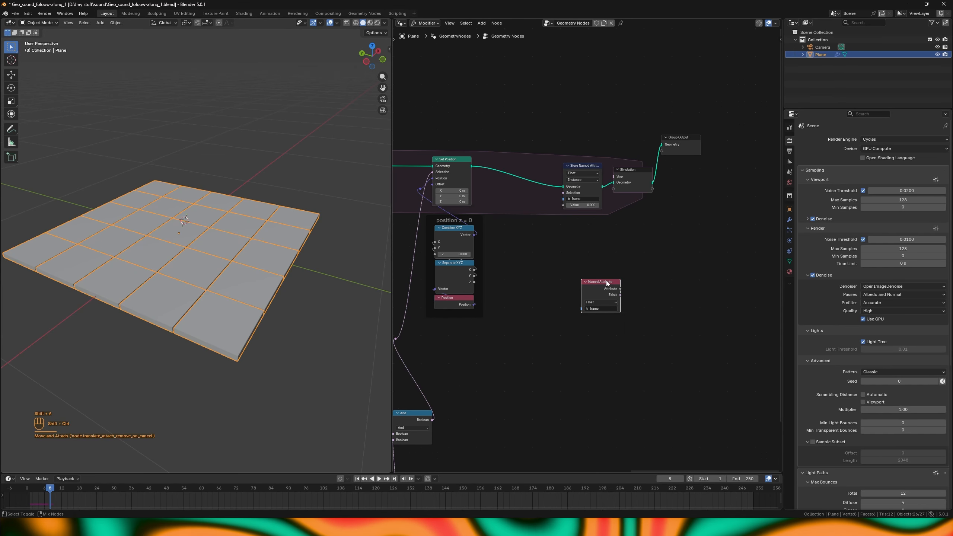
ctrl+shift+click(599, 292)
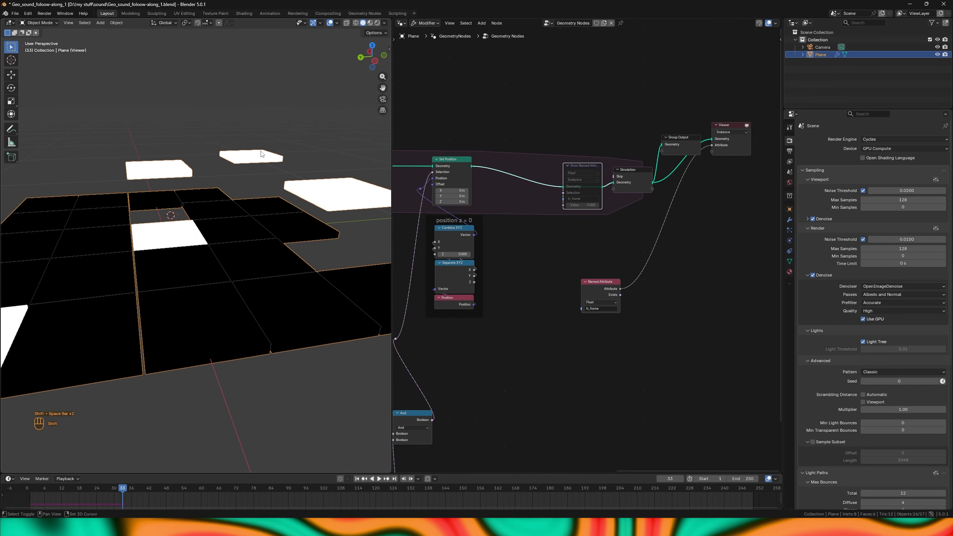
drag(159, 236, 161, 240)
shift+right_drag(163, 241, 165, 238)
Move the tr_frame Named Attribute lower and connect it to a Greater Than node with B set to 0.01.
drag(594, 293, 527, 371)
scroll(649, 323, up, 5)
drag(506, 386, 594, 416)
text(great)
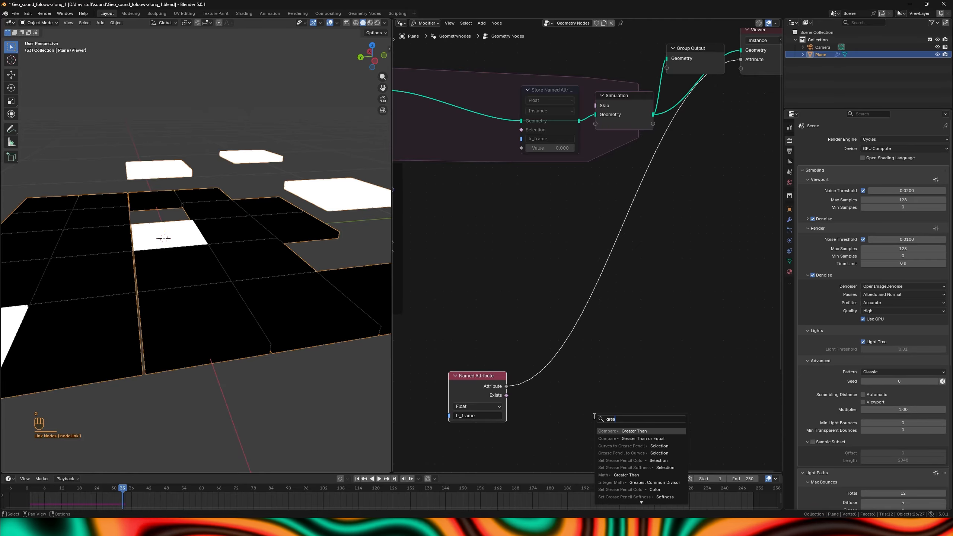
key(Return)
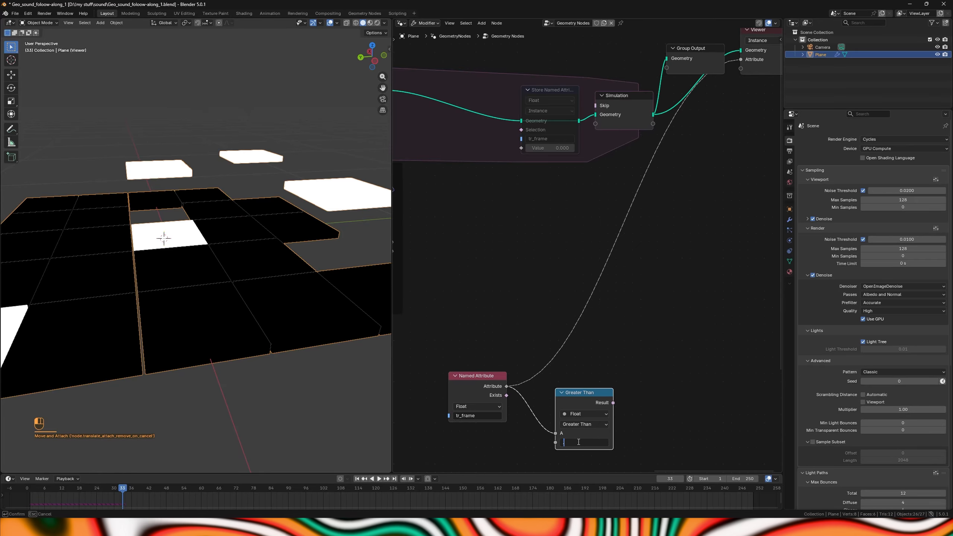
middle_drag(596, 421, 566, 368)
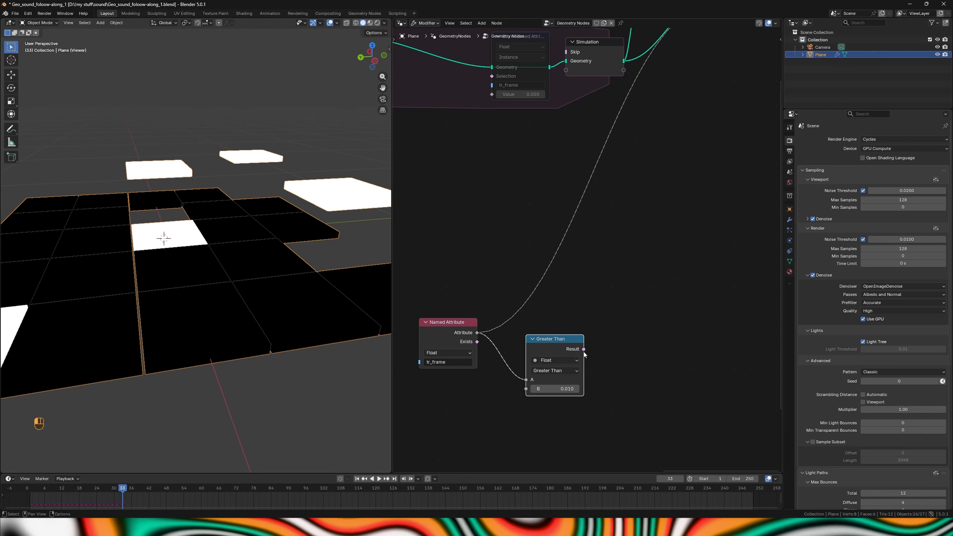
Connect the tr_frame comparison's result to a new Boolean And node.
drag(584, 350, 674, 361)
text(and)
key(Return)
click(607, 375)
Add Position and Separate XYZ nodes with an Equal comparison on Z, and connect its result to the And node's second input.
middle_drag(601, 387, 659, 299)
key(shift+a)
text(posi)
key(Return)
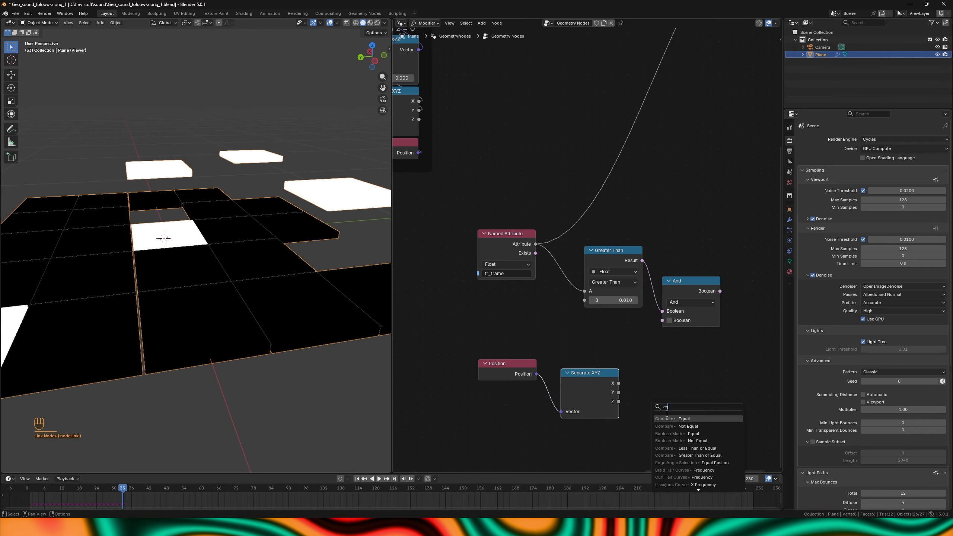
key(Return)
click(651, 432)
drag(611, 348, 574, 269)
Delete the Viewer, unmute the last Store Named Attribute and connect the And output to its Selection.
scroll(585, 270, down, 5)
key(x)
key(x)
key(m)
drag(619, 326, 505, 121)
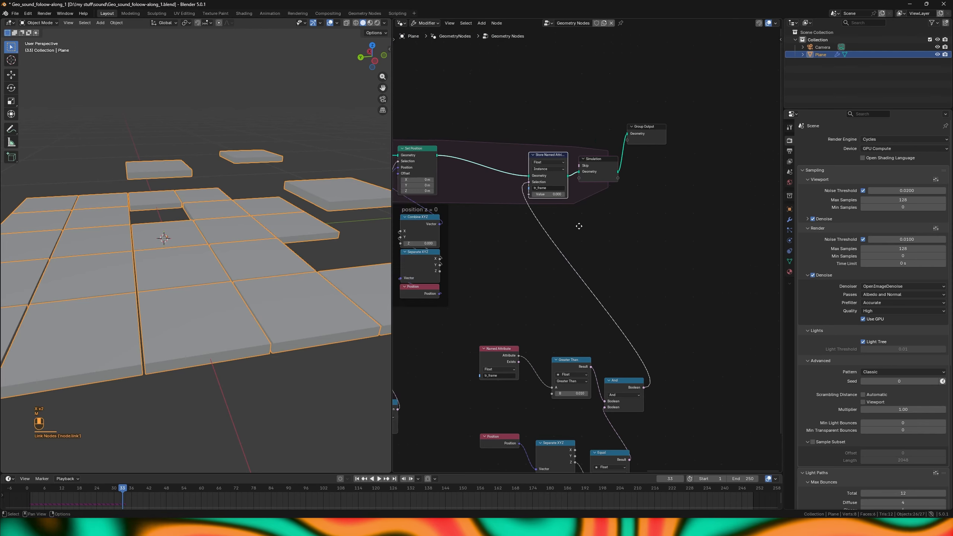
Add another tr_frame Named Attribute and preview it on the simulation output with a Viewer on the Instance domain.
drag(623, 154, 681, 174)
key(shift+a)
text(name)
key(Return)
click(621, 293)
ctrl+shift+click(555, 201)
ctrl+shift+click(621, 297)
click(690, 267)
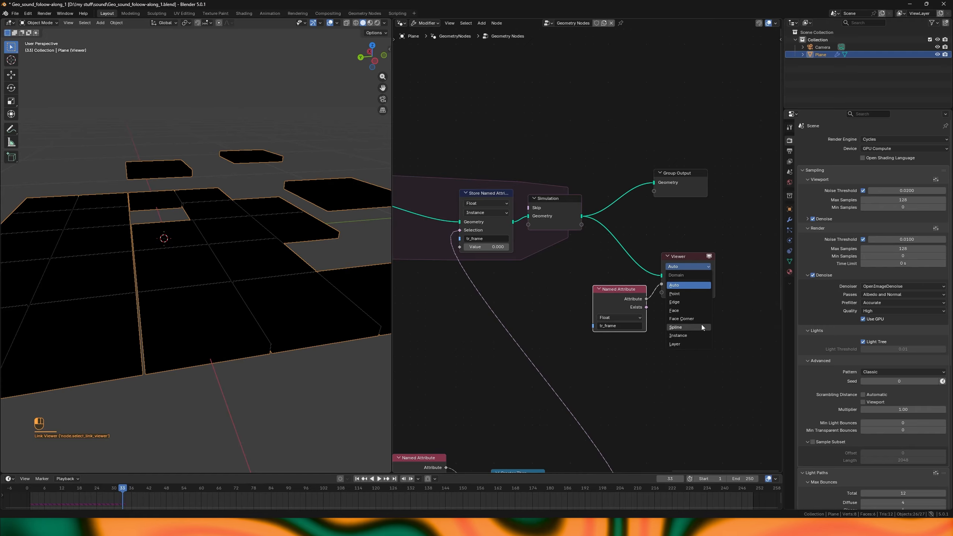
click(695, 335)
Play the animation from the start and check that tr_frame resets on the tiles that return.
key(shift+Left)
key(shift+space)
shift+right_drag(210, 262, 160, 213)
key(shift+space)
middle_drag(266, 275, 243, 295)
key(shift+space)
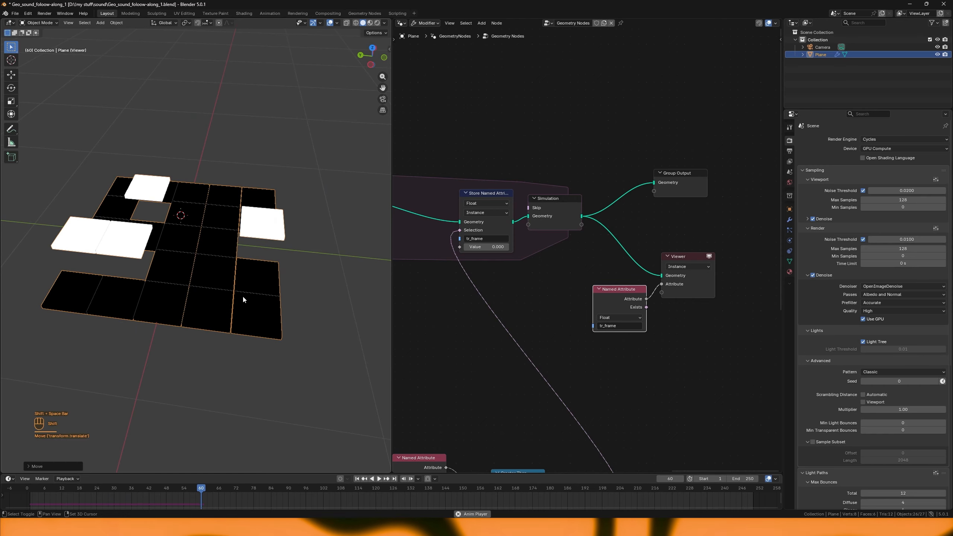
key(shift+space)
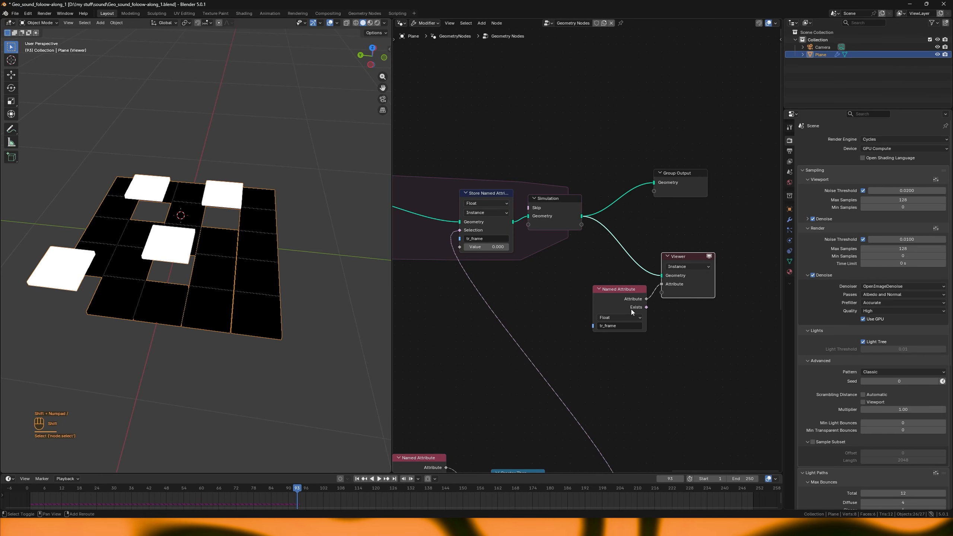
Delete the Viewer and the Named Attribute node used for previewing.
shift+click(631, 309)
key(x)
scroll(632, 310, down, 6)
middle_drag(592, 339, 636, 281)
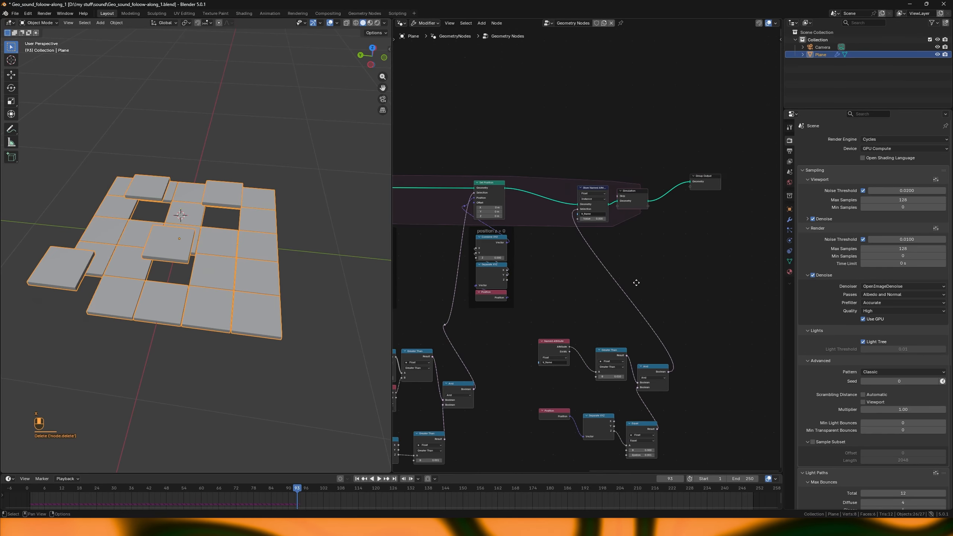
Move the random trigger nodes away from the tile setup and add a reroute on their link to Store Named Attribute's Selection.
key(ctrl+space)
scroll(609, 227, down, 5)
middle_drag(365, 248, 432, 267)
scroll(432, 269, up, 4)
scroll(304, 359, down, 15)
drag(272, 355, 151, 388)
shift+right_drag(224, 310, 289, 366)
scroll(333, 428, down, 3)
Duplicate the grid, simulation and condition nodes with their trigger link and place the copy above the original setup.
middle_drag(333, 428, 301, 366)
key(c)
scroll(297, 262, down, 8)
mouse_move(316, 266)
mouse_down()
mouse_move(468, 212)
mouse_move(473, 356)
mouse_move(297, 225)
mouse_up()
key(Escape)
scroll(414, 371, down, 2)
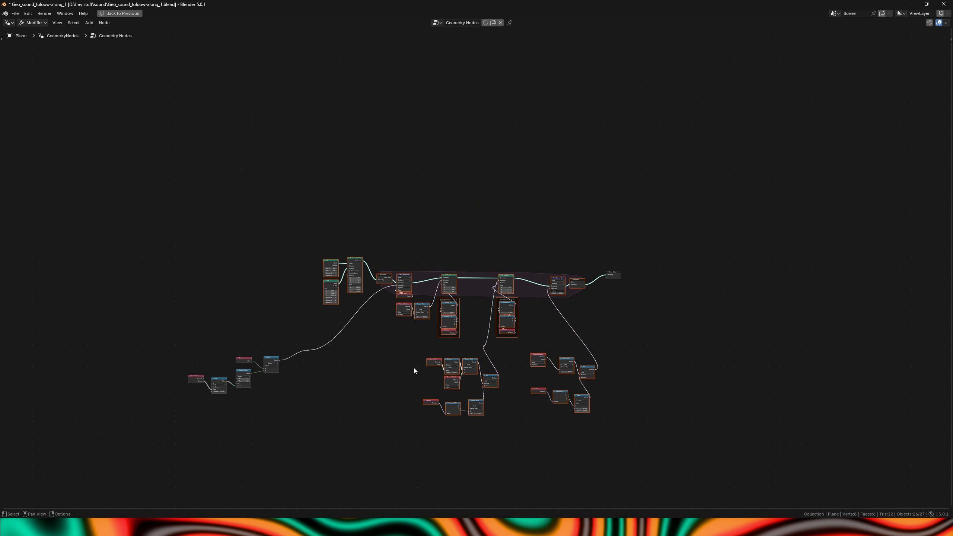
key(shift+d)
scroll(573, 203, up, 2)
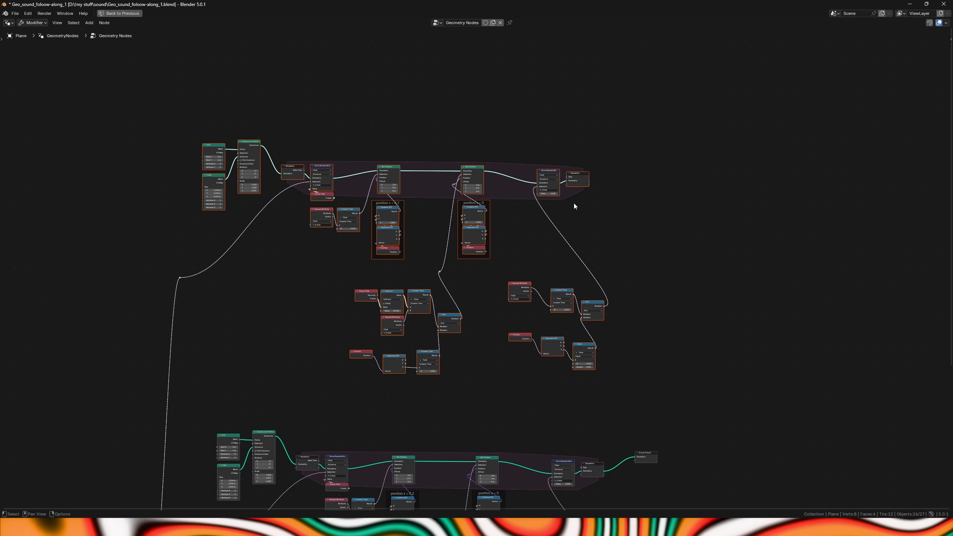
Connect the copied Simulation output to the Group Output and play the animation from the start.
alt+shift+click(579, 178)
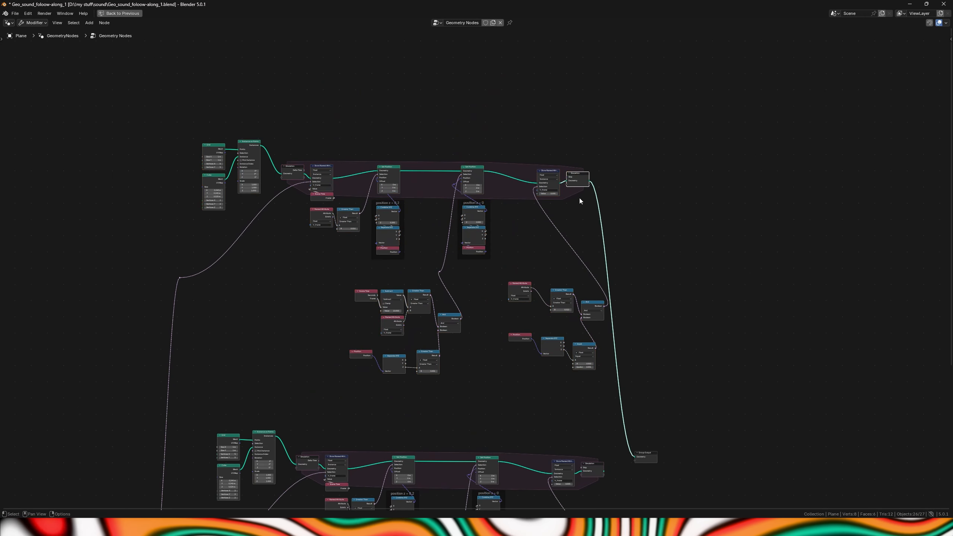
key(ctrl+space)
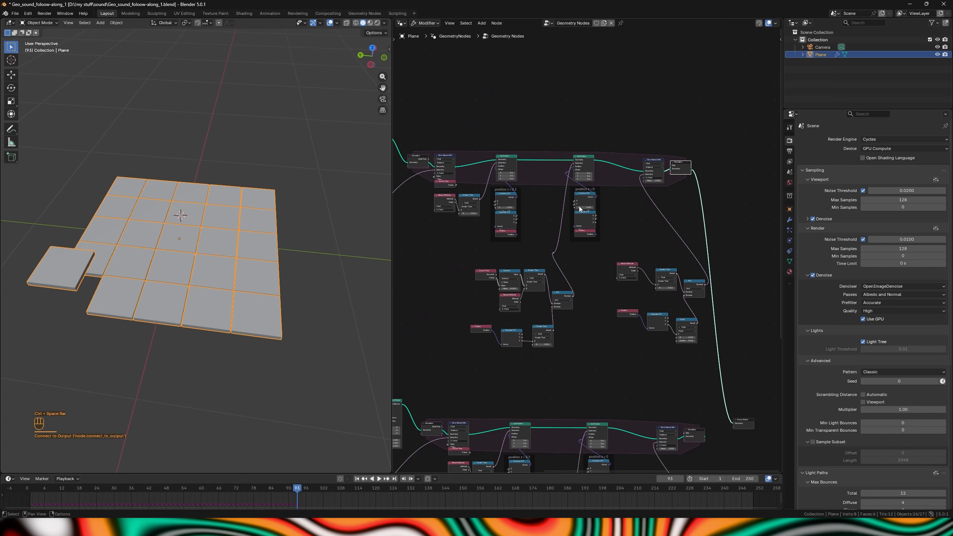
key(shift+Left)
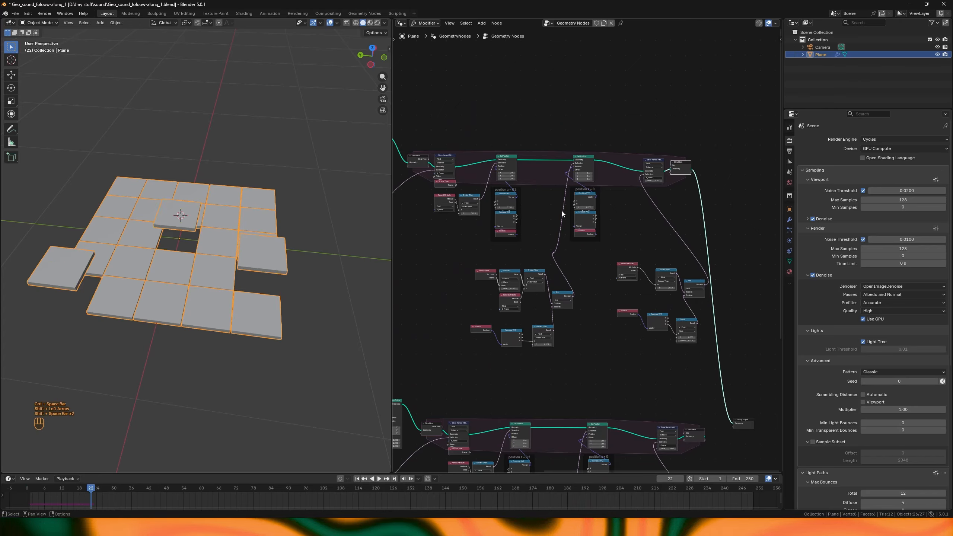
Set the copied Cube node's X, Y and Z size to 0.025 m.
middle_drag(556, 228, 592, 300)
scroll(583, 307, up, 4)
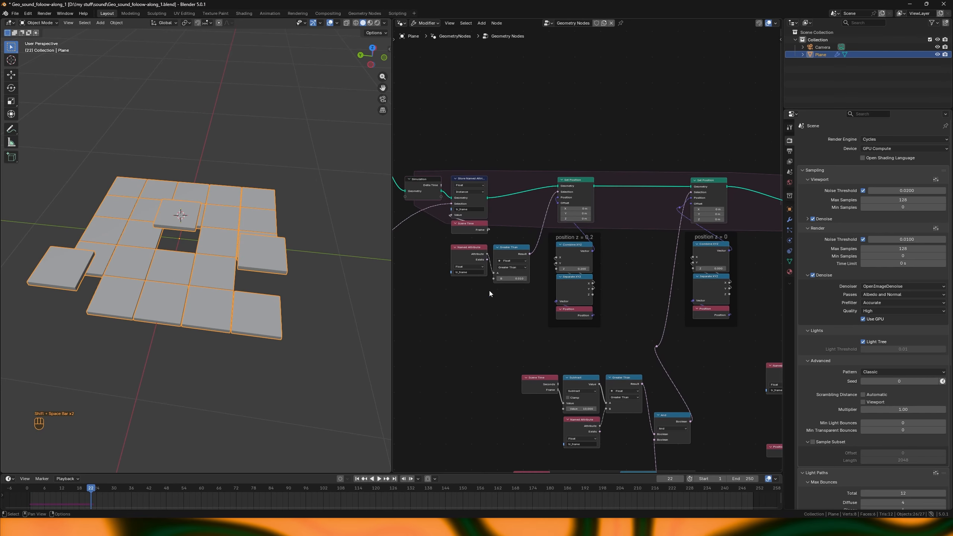
middle_drag(489, 291, 675, 356)
scroll(668, 352, up, 1)
middle_drag(566, 338, 634, 348)
scroll(634, 347, up, 5)
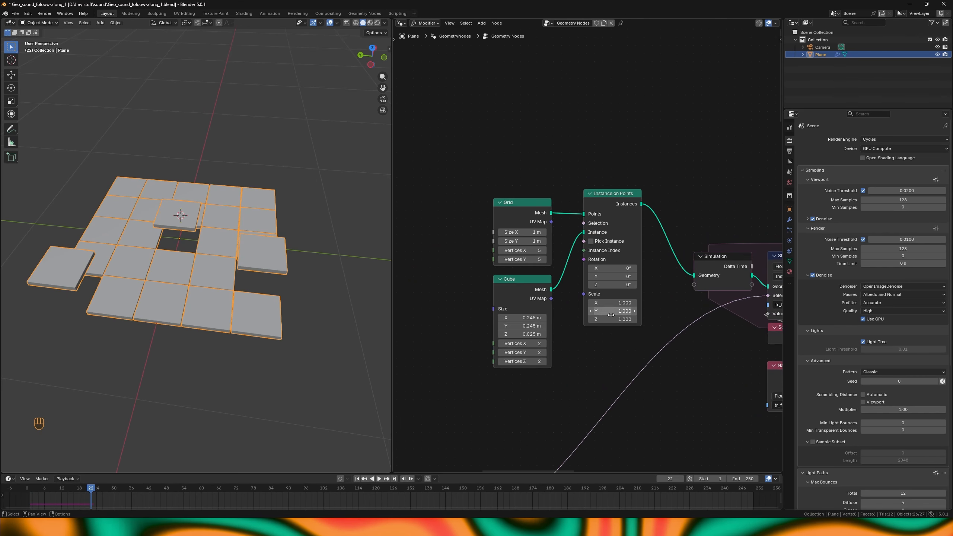
scroll(555, 331, up, 2)
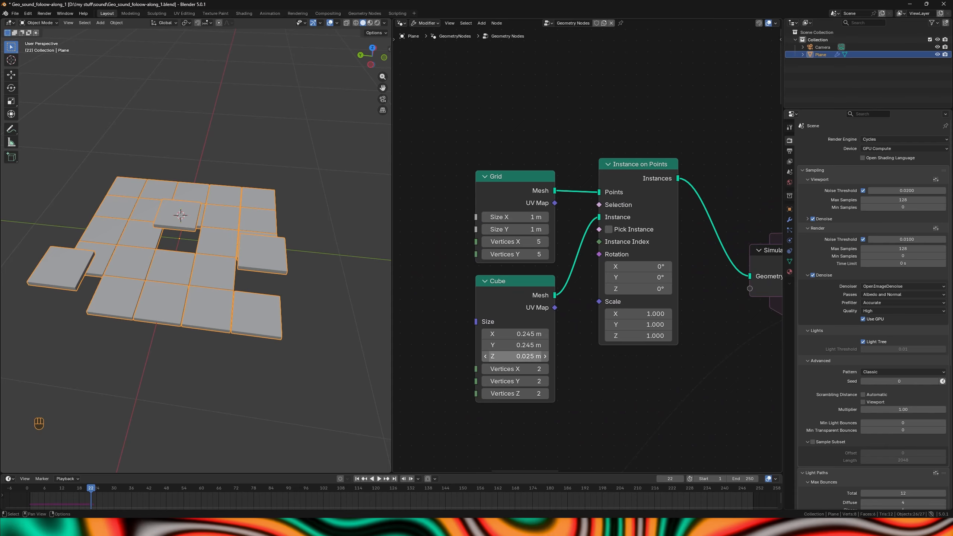
drag(529, 353, 528, 355)
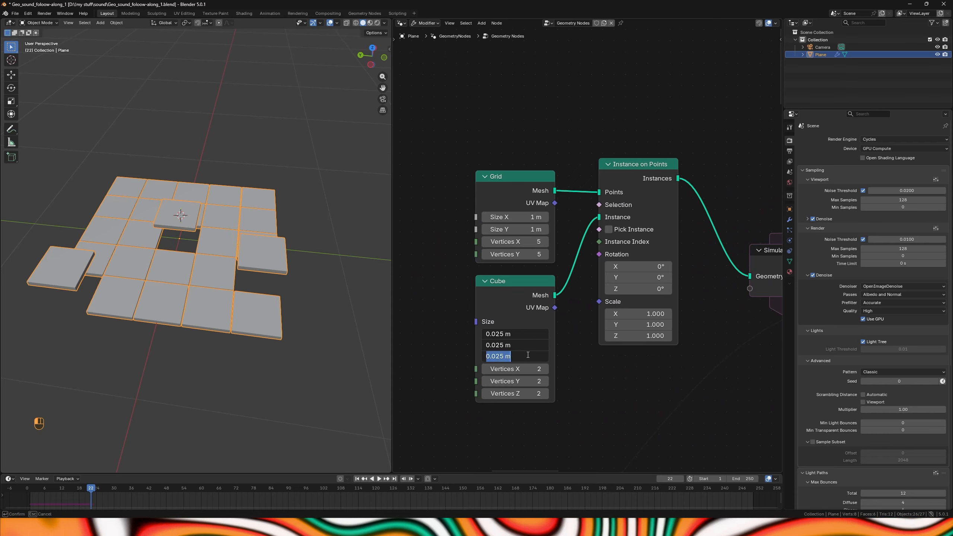
key(Return)
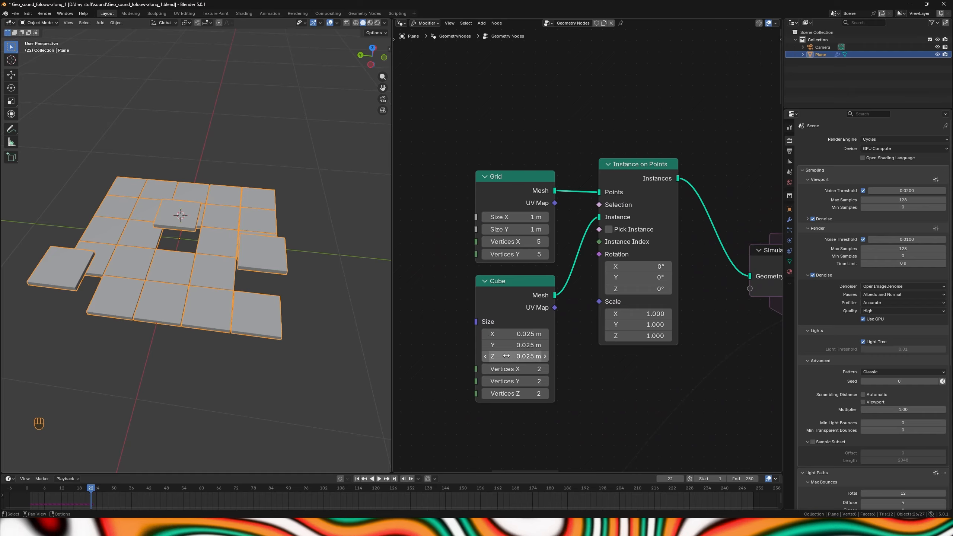
Play the animation from the start and check the small cubes' movement from a low viewing angle.
key(shift+Left)
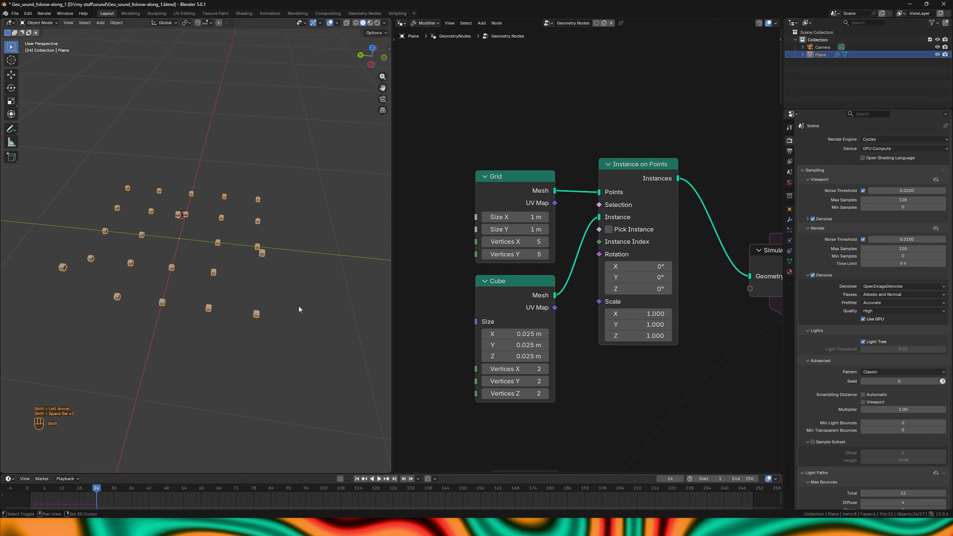
key(shift+space)
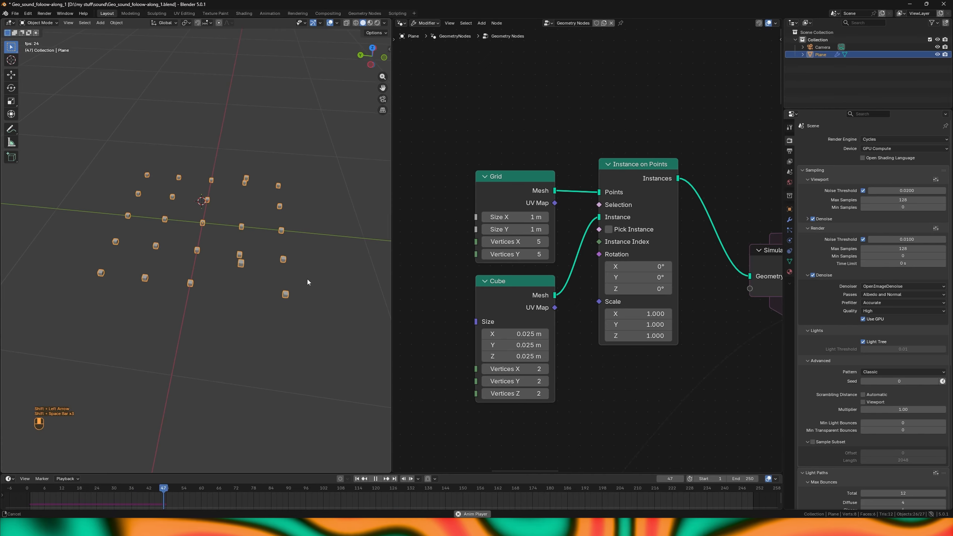
key(shift+space)
middle_drag(301, 277, 293, 278)
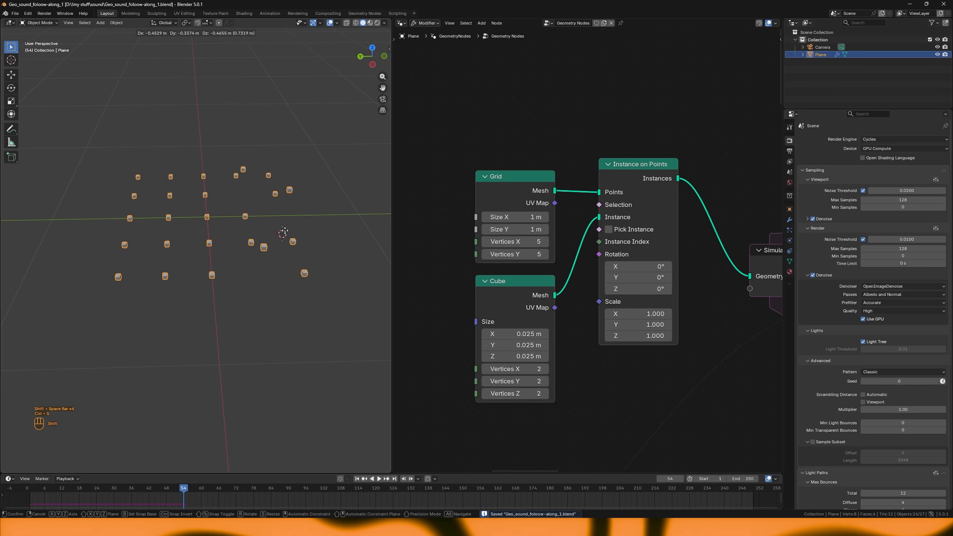
click(234, 274)
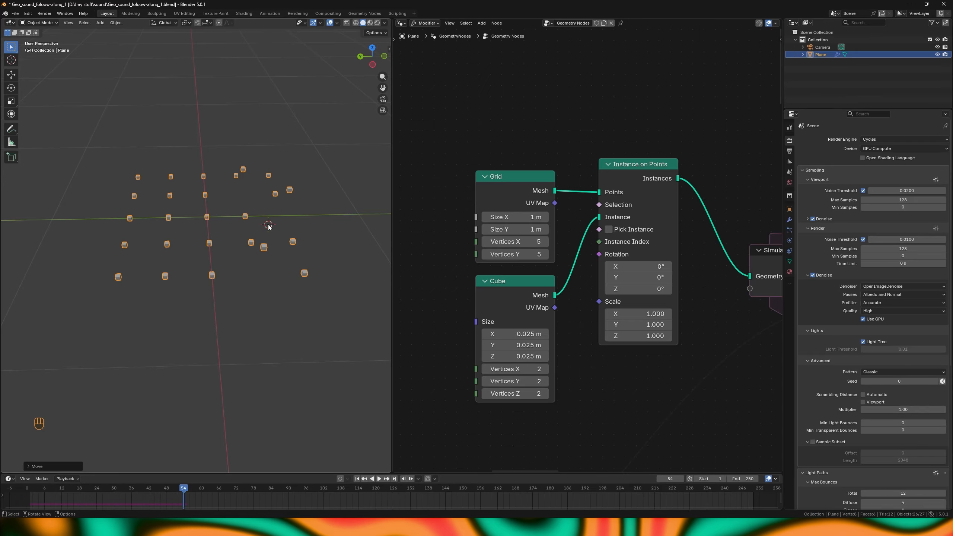
middle_drag(288, 224, 276, 196)
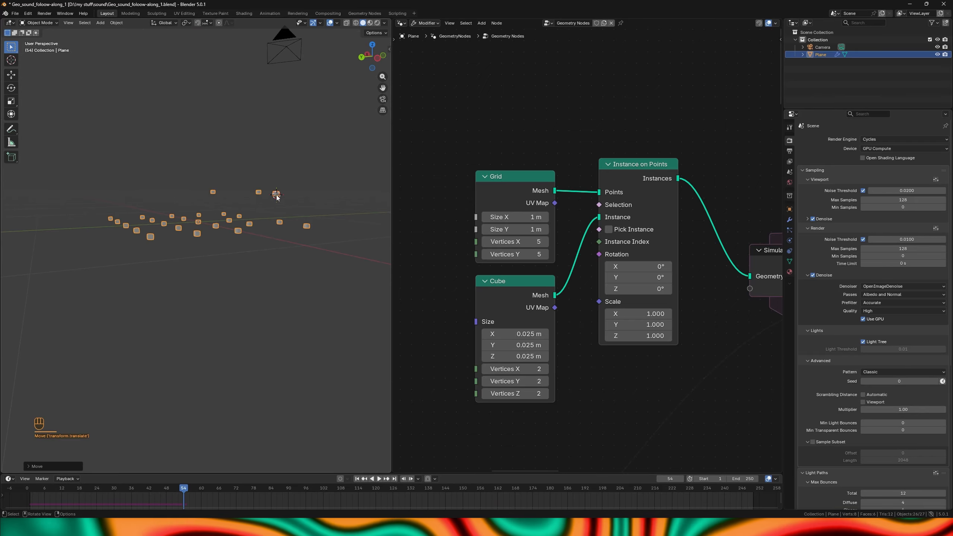
Shift the tr_frame and Greater Than nodes aside and feed tr_frame divided by 100 into Combine XYZ's Z for the raised position.
middle_drag(558, 375, 515, 331)
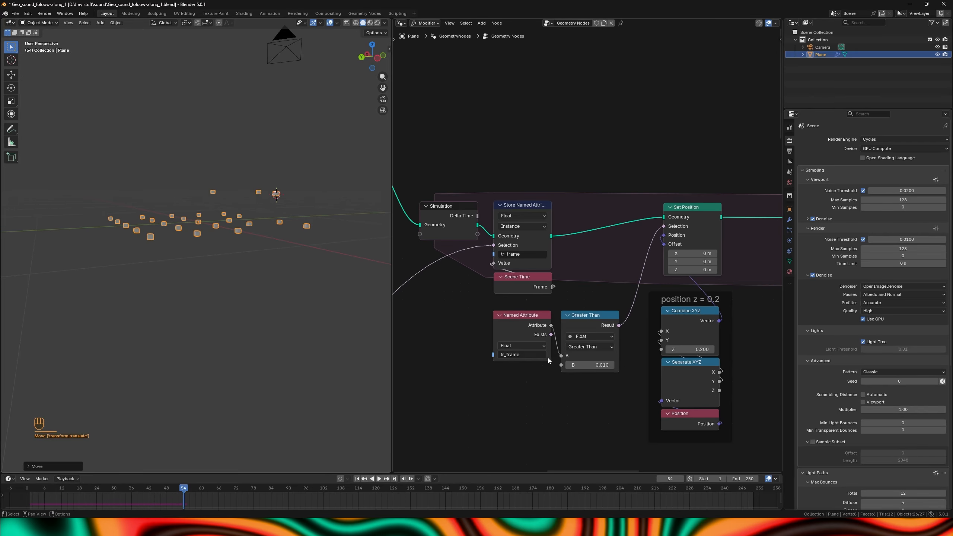
scroll(597, 286, down, 3)
key(ctrl+space)
scroll(572, 273, up, 3)
click(522, 233)
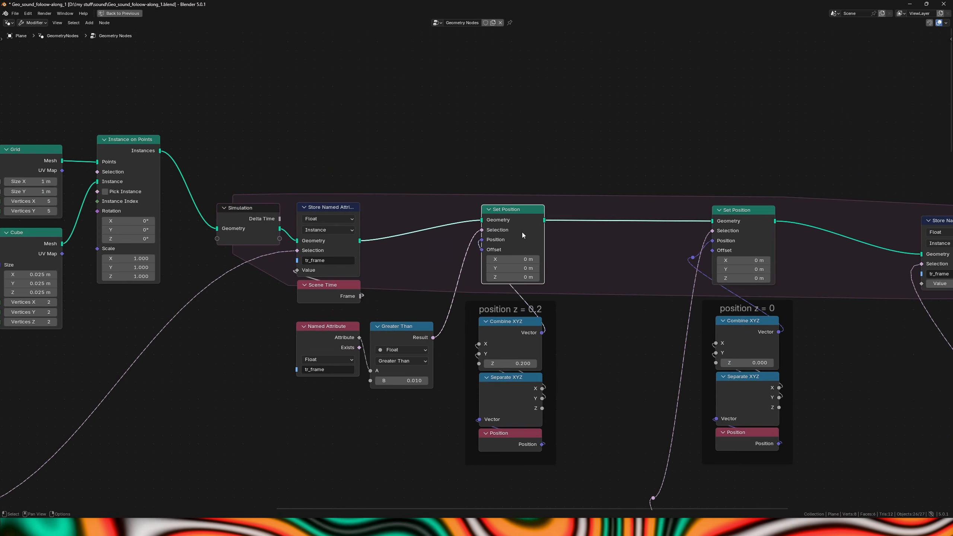
middle_drag(514, 279, 487, 251)
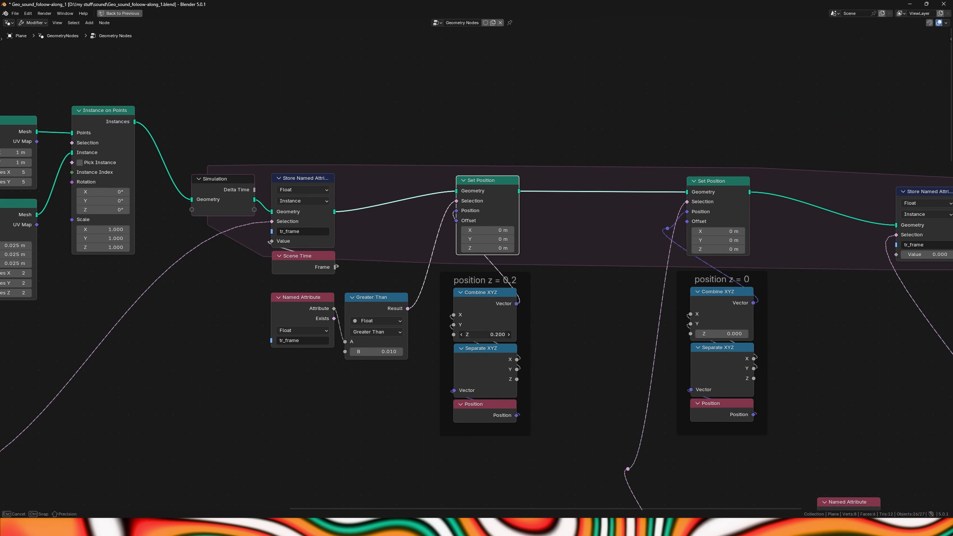
click(352, 298)
click(352, 297)
shift+click(324, 299)
drag(349, 310, 307, 416)
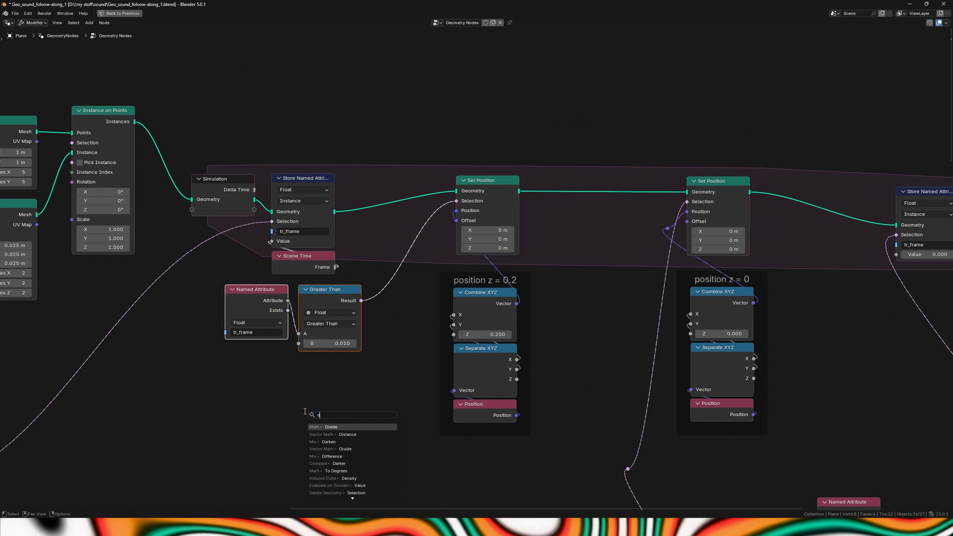
text(div)
key(Return)
Play the animation from the start and check how high the triggered cubes rise.
key(ctrl+space)
key(shift+space)
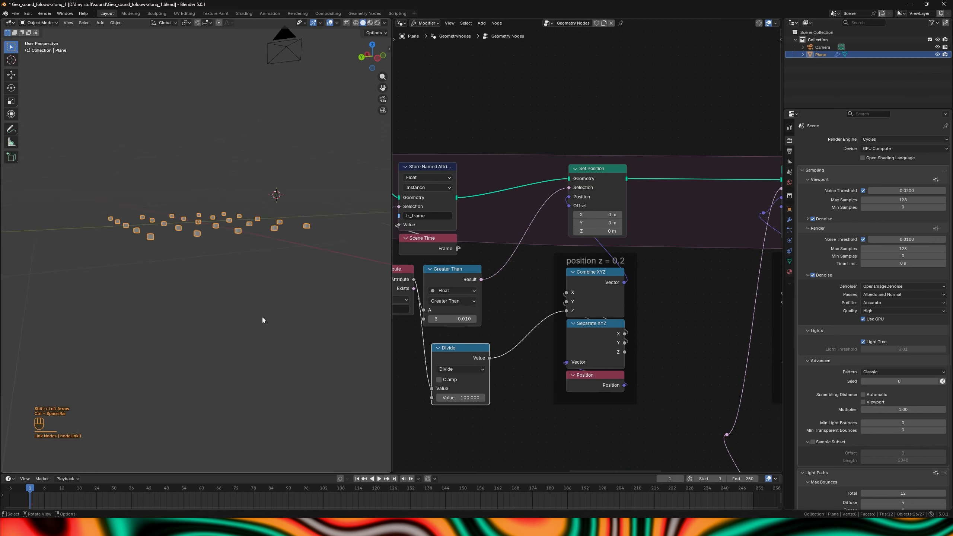
key(shift+space)
key(shift+Left)
key(shift+space)
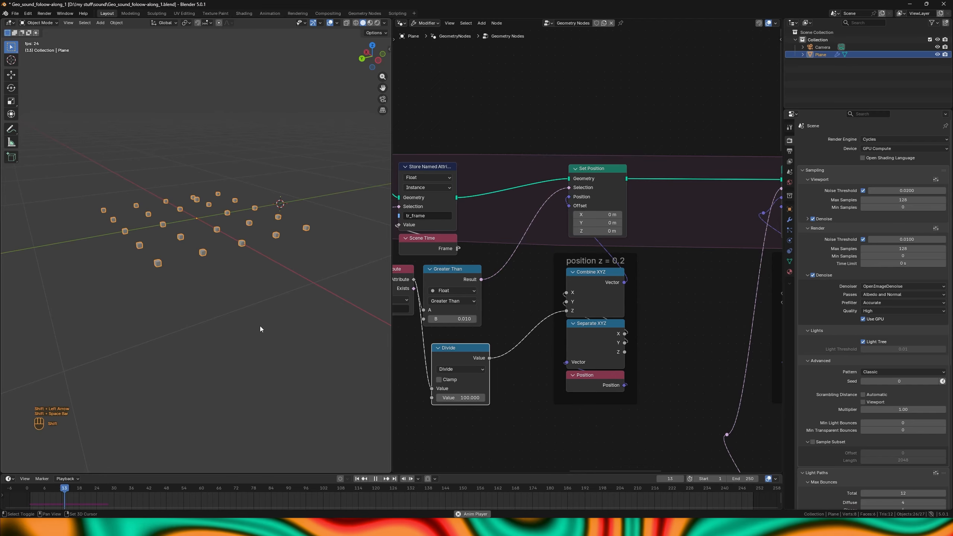
key(ctrl+space)
key(ctrl+space)
key(ctrl+space)
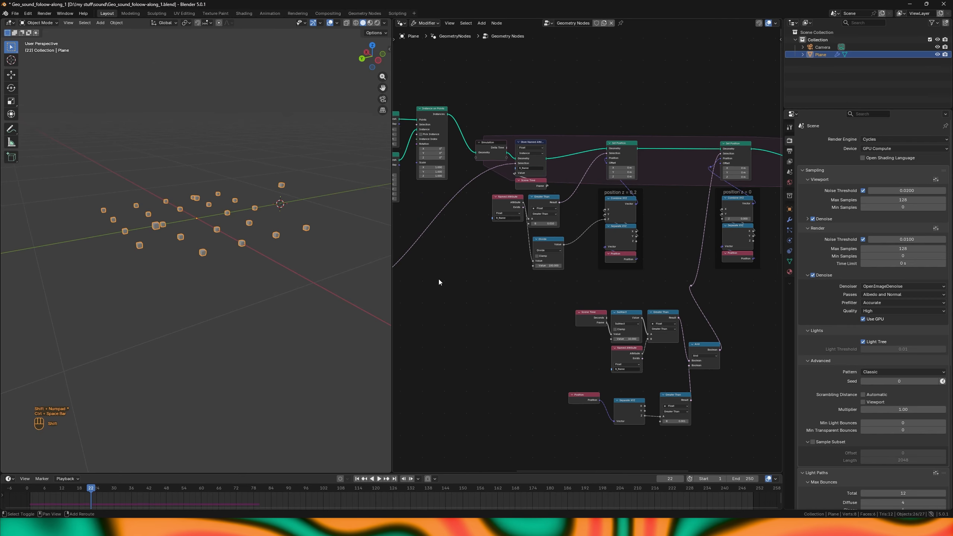
Move the random trigger nodes clear of both setups and gather their outgoing links at a shared reroute.
key(ctrl+space)
scroll(510, 303, up, 4)
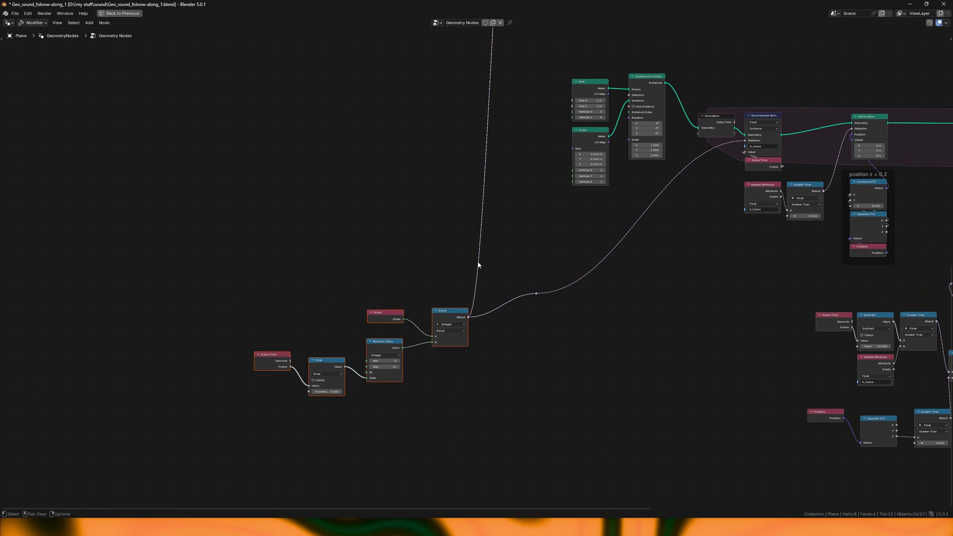
middle_drag(318, 261, 383, 266)
key(g)
click(557, 354)
scroll(486, 399, up, 5)
Add a Position node above the trigger nodes and place the 3D cursor at a raised cube in the viewport.
key(shift+a)
text(posit)
key(Return)
click(290, 152)
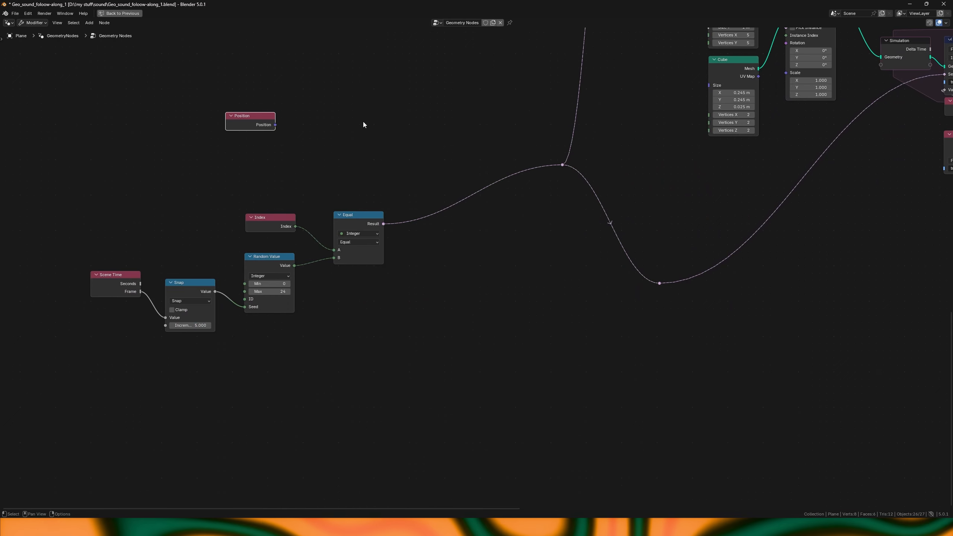
key(ctrl+space)
mouse_move(282, 183)
shift+right_down()
mouse_move(280, 224)
mouse_move(184, 223)
mouse_move(283, 183)
shift+right_up()
click(480, 205)
key(ctrl+space)
drag(368, 226, 355, 226)
Split Position with Separate XYZ and compare its Z with 0 using an Equal node.
scroll(309, 144, up, 3)
middle_drag(309, 144, 282, 232)
key(shift+a)
text(xyz)
key(Down)
key(Return)
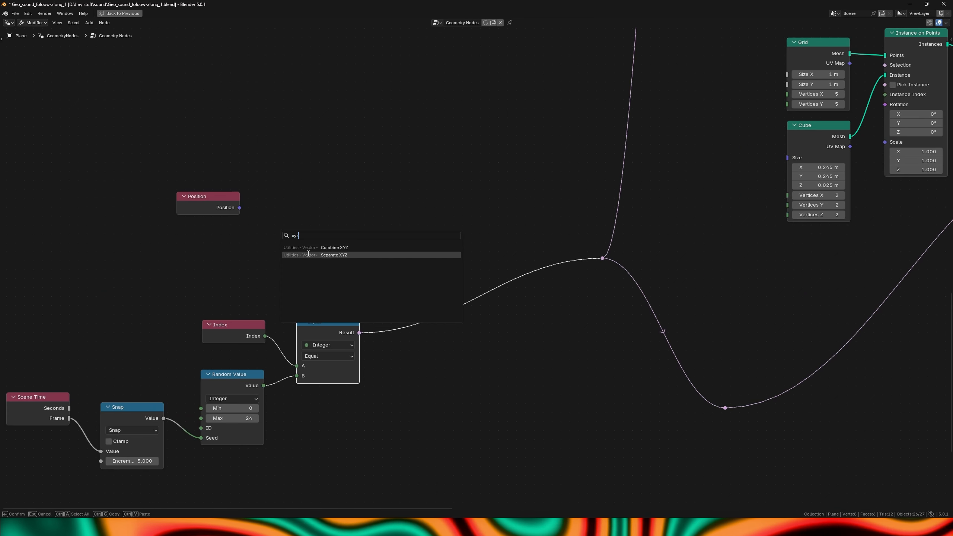
click(262, 194)
drag(239, 208, 261, 236)
key(shift+a)
text(eq)
key(Return)
click(358, 198)
Insert an And node on the trigger link, combining the index comparison with the Z comparison.
key(shift+a)
text(and)
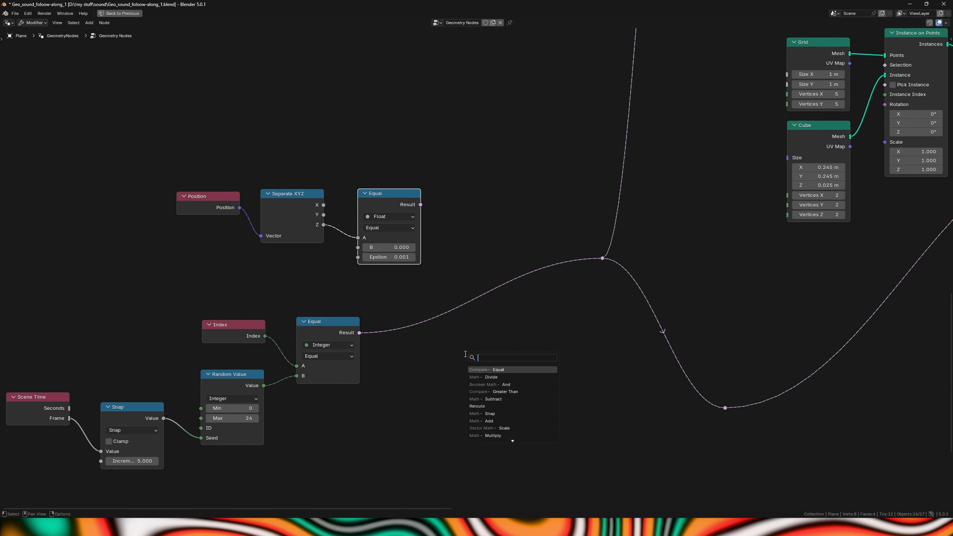
key(Return)
click(457, 297)
drag(420, 205, 452, 310)
Move the Position, Separate XYZ and float Equal nodes below the random trigger nodes.
drag(205, 264, 370, 209)
scroll(363, 233, down, 3)
middle_drag(364, 233, 350, 175)
drag(349, 176, 375, 419)
Play the animation in front orthographic view to check the cubes' heights.
key(ctrl+space)
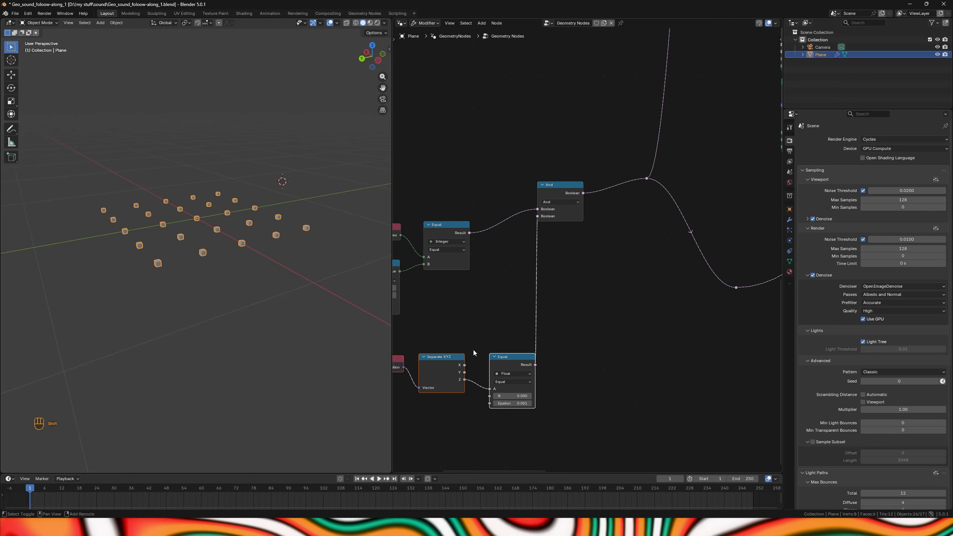
key(KP_1)
scroll(577, 250, down, 3)
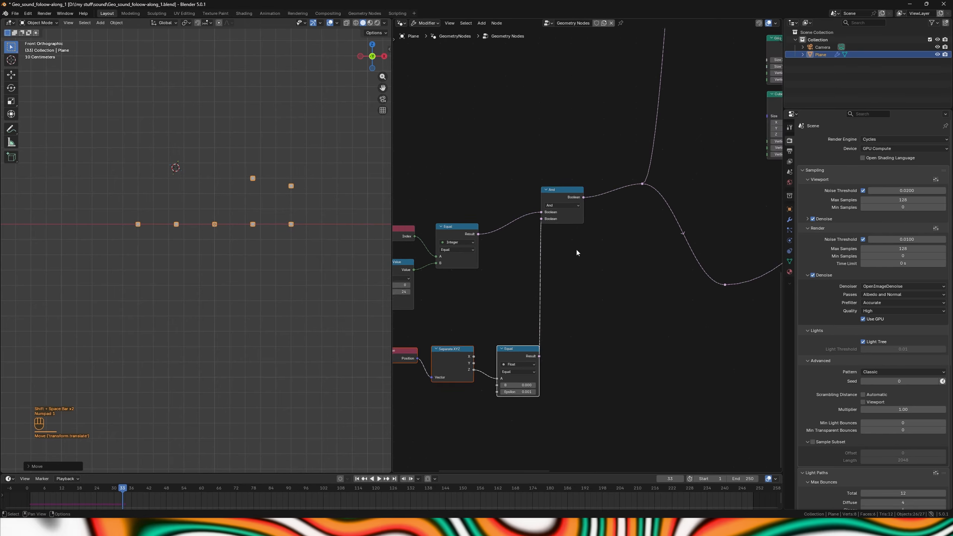
Mute the Divide node feeding Combine XYZ's Z and play the animation.
middle_drag(576, 250, 428, 316)
scroll(563, 338, up, 4)
click(549, 326)
key(m)
key(shift+space)
Place the 3D cursor at a raised cube far above the grid and show the viewport's 3D cursor location.
scroll(299, 300, down, 9)
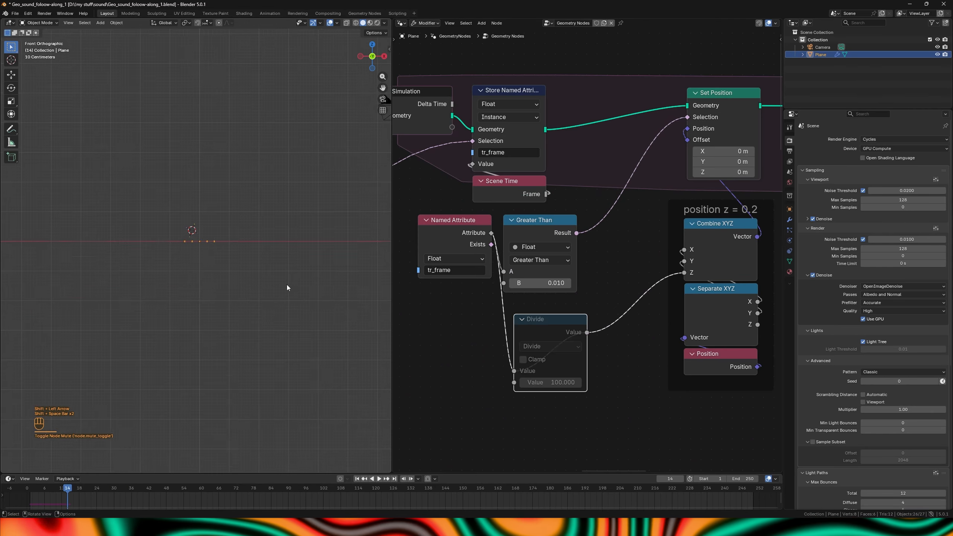
key(shift+space)
shift+middle_drag(287, 284, 286, 343)
key(shift+Left)
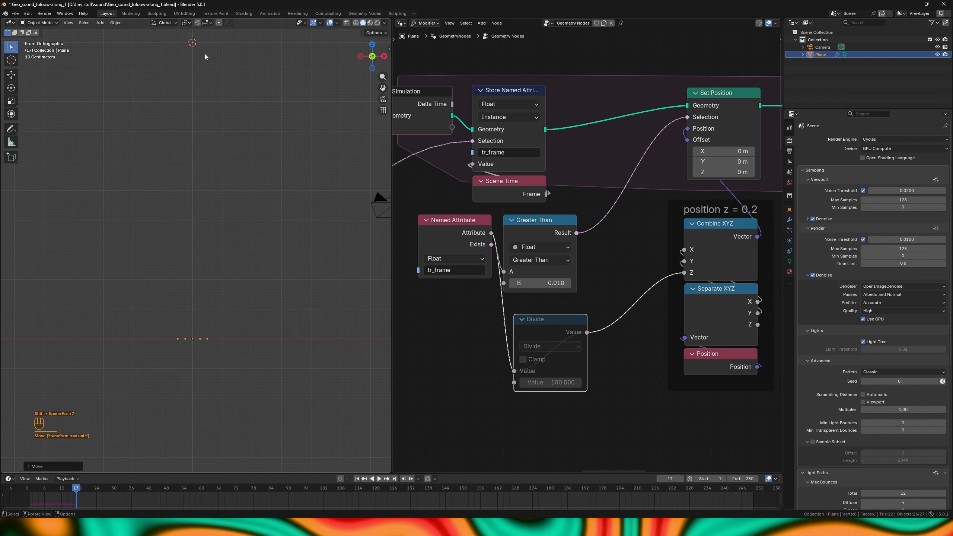
key(n)
Step back through the timeline to frame 10 to compare the trigger frame with the cube's height.
key(Left)
key(Left)
key(Left)
key(Left)
key(Left)
key(Left)
key(Left)
key(Left)
key(Right)
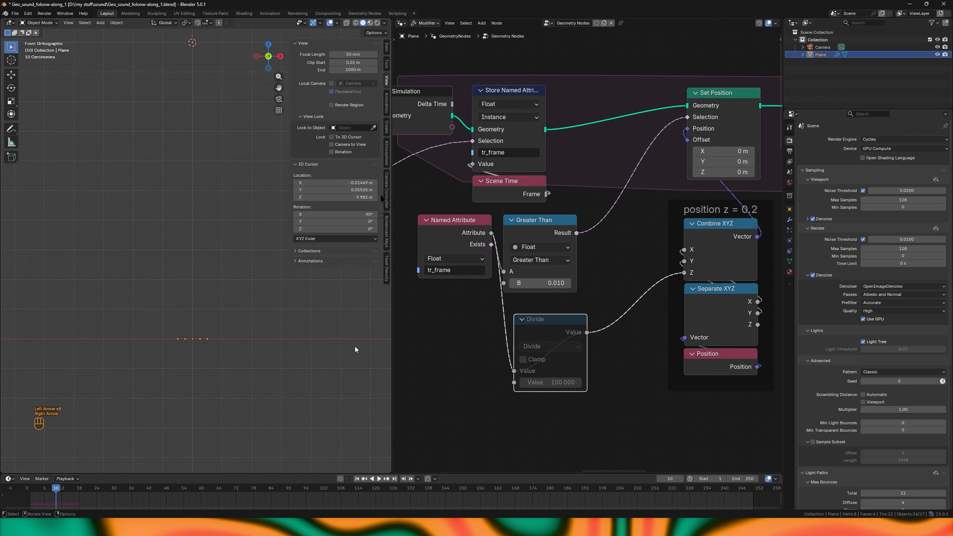
Place the 3D cursor on the next raised cube at frame 15 and check its Z location.
shift+right_click(192, 42)
scroll(180, 324, down, 6)
shift+right_drag(178, 181, 179, 180)
scroll(195, 190, up, 4)
middle_drag(196, 191, 212, 211)
shift+middle_drag(180, 142, 221, 271)
scroll(195, 180, up, 6)
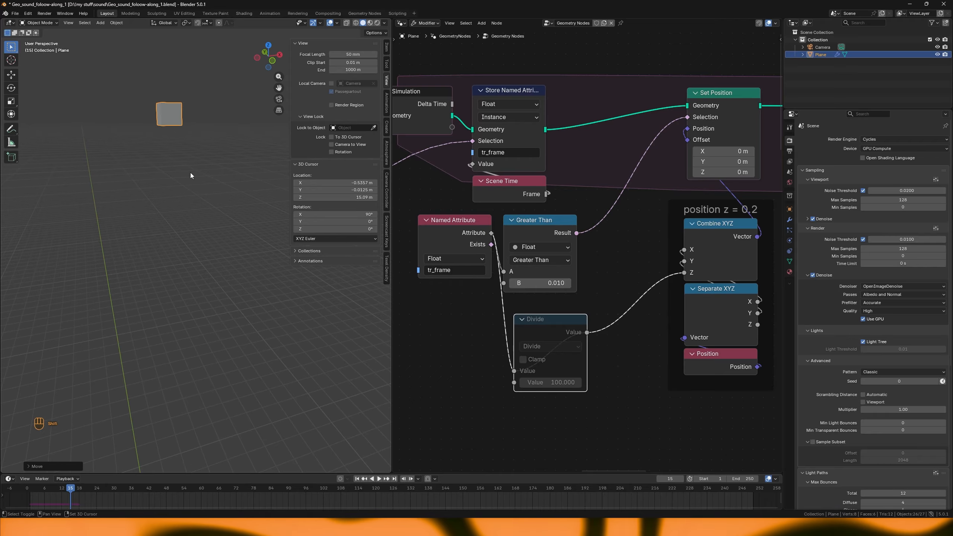
shift+right_click(173, 116)
Set the copied Cube node's X, Y and Z size to 0.25 m.
scroll(450, 166, down, 3)
middle_drag(450, 166, 677, 203)
drag(456, 217, 456, 203)
text(.2)
key(Return)
Play the animation from the start to check the enlarged cubes.
key(shift+Left)
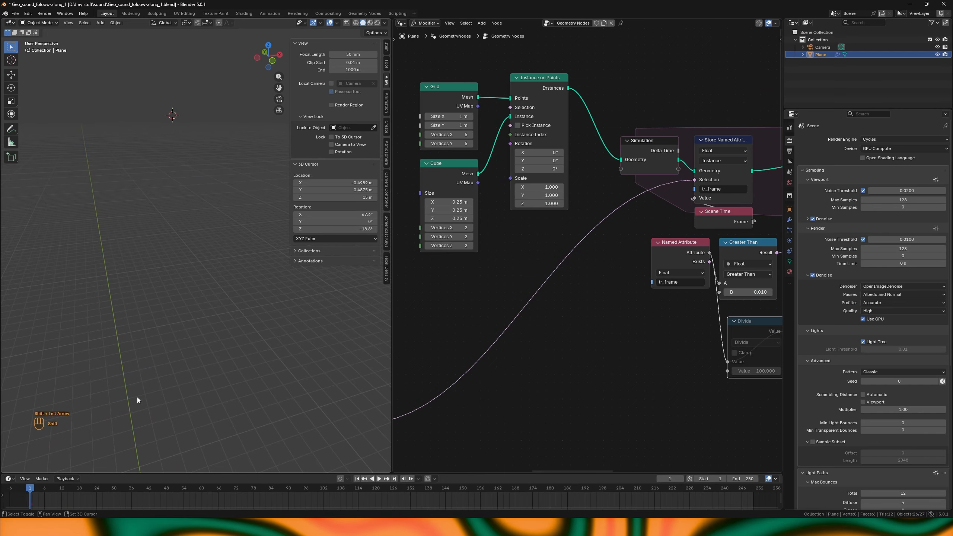
key(shift+space)
key(shift+space)
Unmute the Divide node and return the timeline to the first frame.
scroll(180, 353, down, 4)
scroll(233, 313, down, 2)
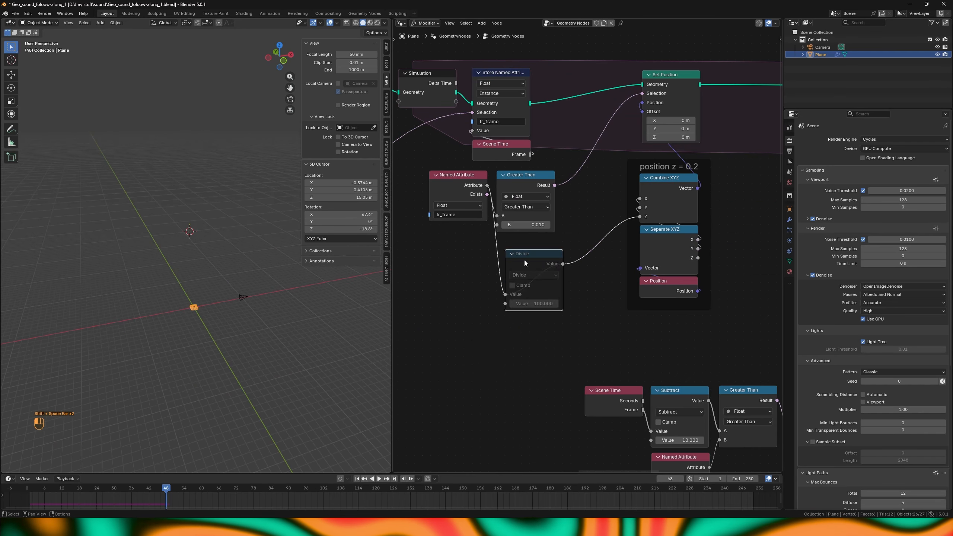
key(shift+Left)
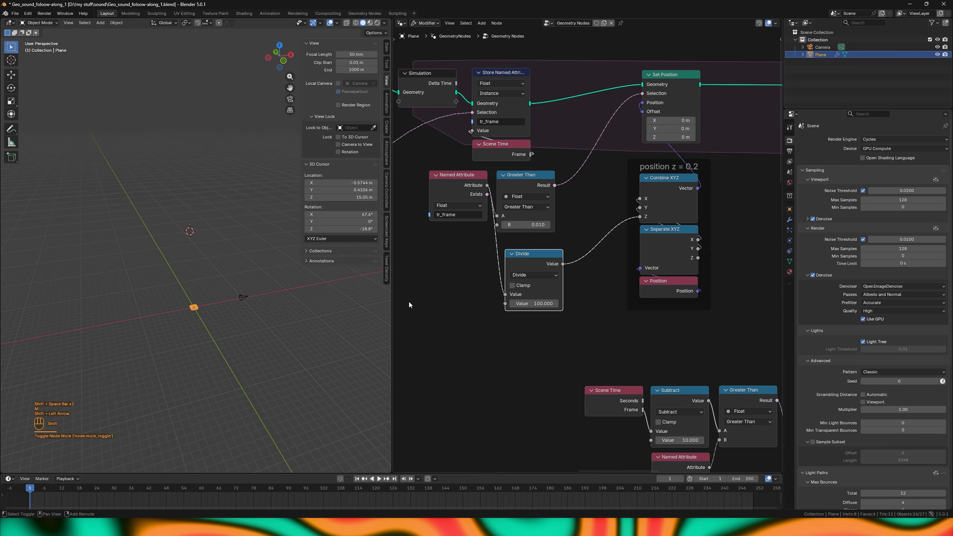
Frame the grid, play the animation to about frame 111 and place the 3D cursor on the raised cube to check its height.
key(KP_Decimal)
key(shift+space)
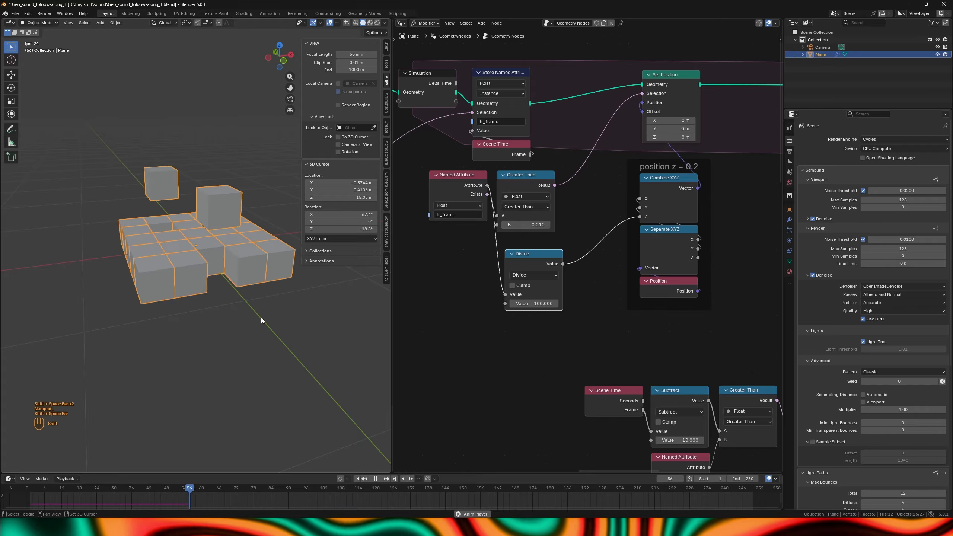
key(shift+space)
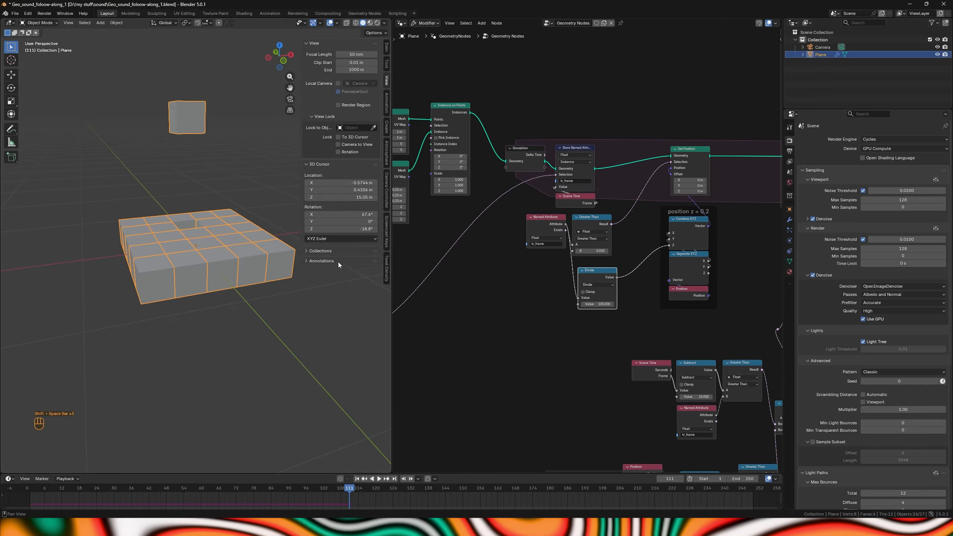
shift+right_drag(187, 113, 190, 124)
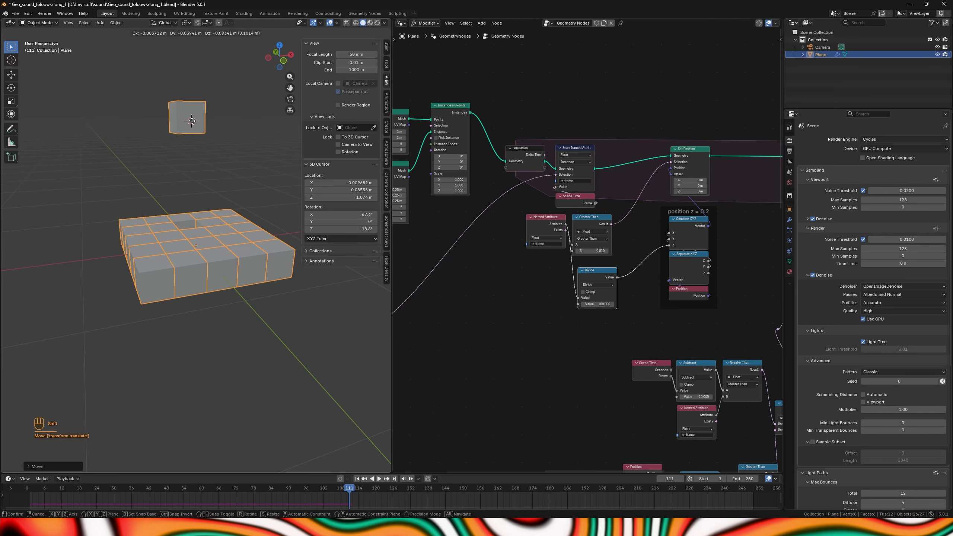
key(g)
click(589, 271)
Set the copied Cube node's X, Y and Z size to 0.025 m.
middle_drag(464, 252, 604, 307)
scroll(604, 308, up, 2)
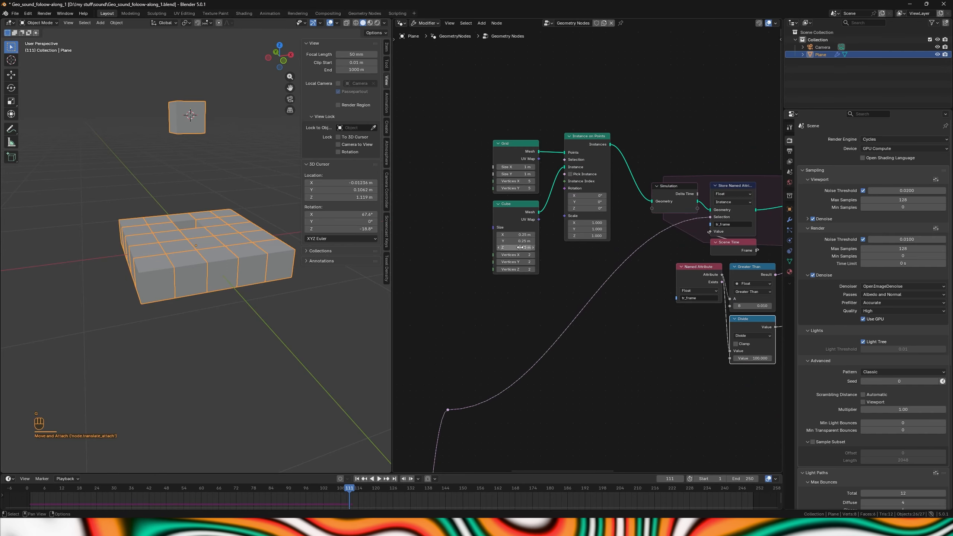
text(5)
key(Return)
Replay the animation from the first frame and check the raised small cubes with the 3D cursor in front view.
key(shift+Left)
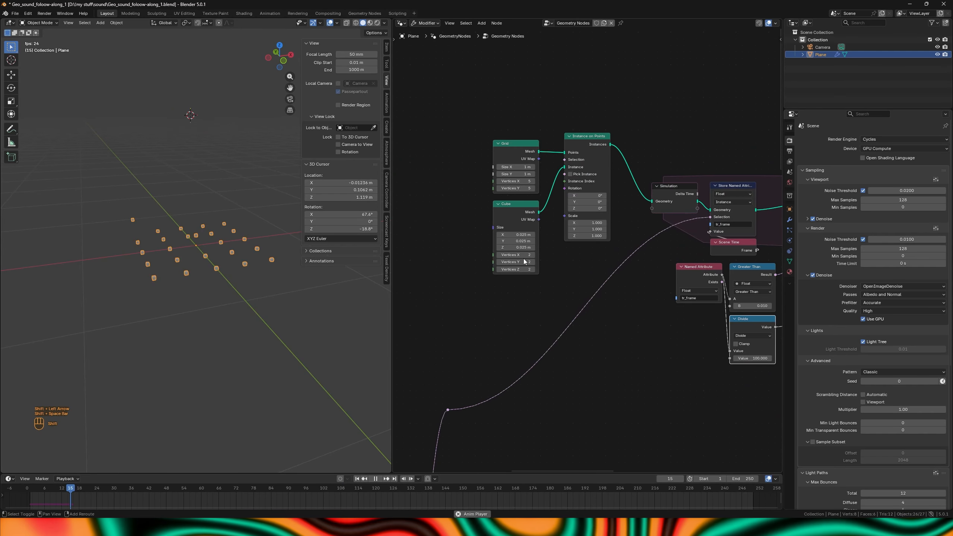
shift+right_drag(130, 225, 170, 226)
key(KP_1)
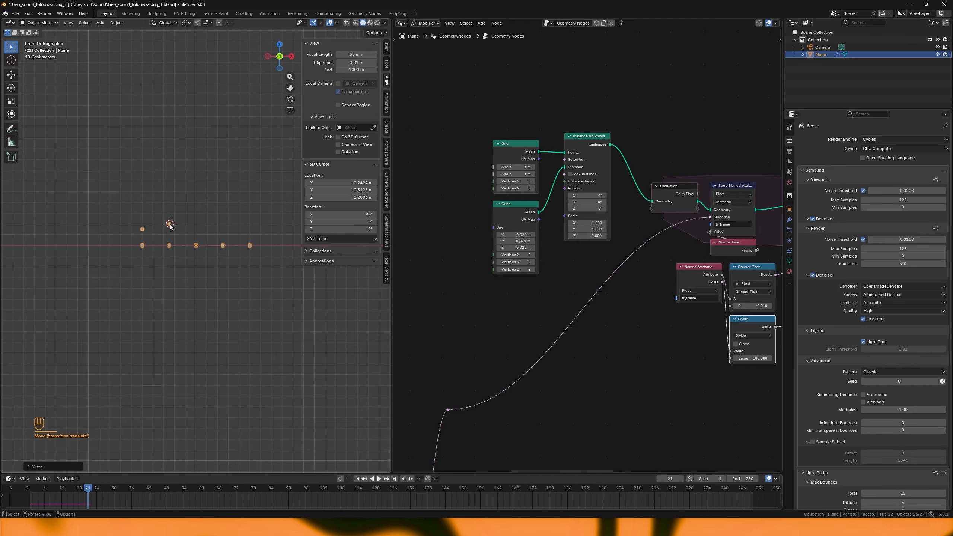
Insert a Join Geometry node before the Group Output and connect the lower simulation's geometry to it alongside the upper one.
scroll(454, 309, down, 3)
key(ctrl+space)
scroll(481, 341, down, 2)
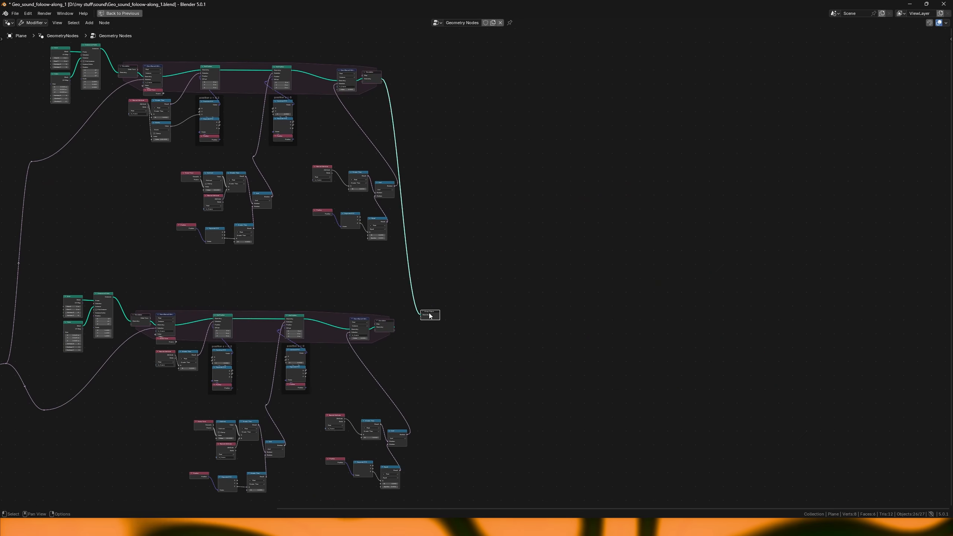
key(shift+a)
mouse_move(478, 330)
text(join)
key(Return)
right_click(501, 350)
key(shift+a)
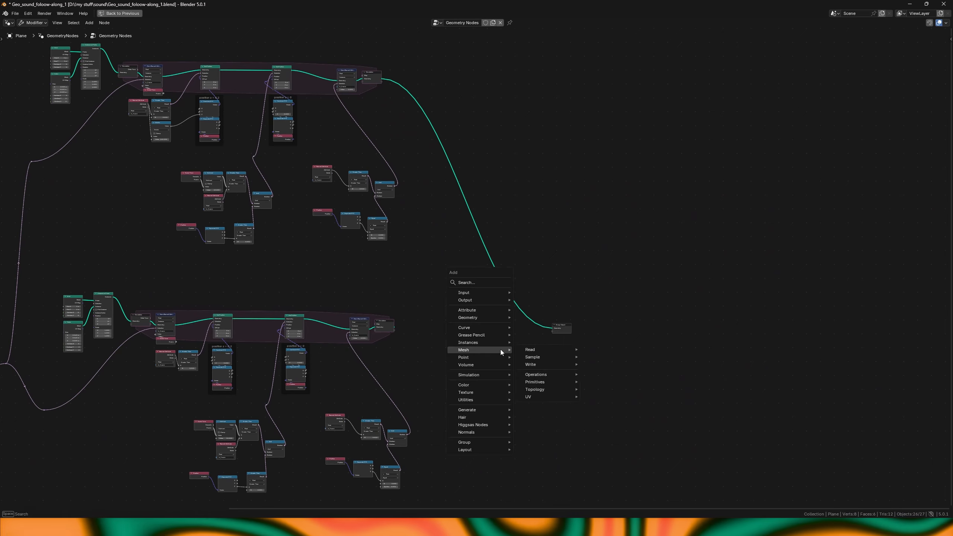
text(join g)
key(Return)
click(526, 320)
drag(393, 327, 404, 325)
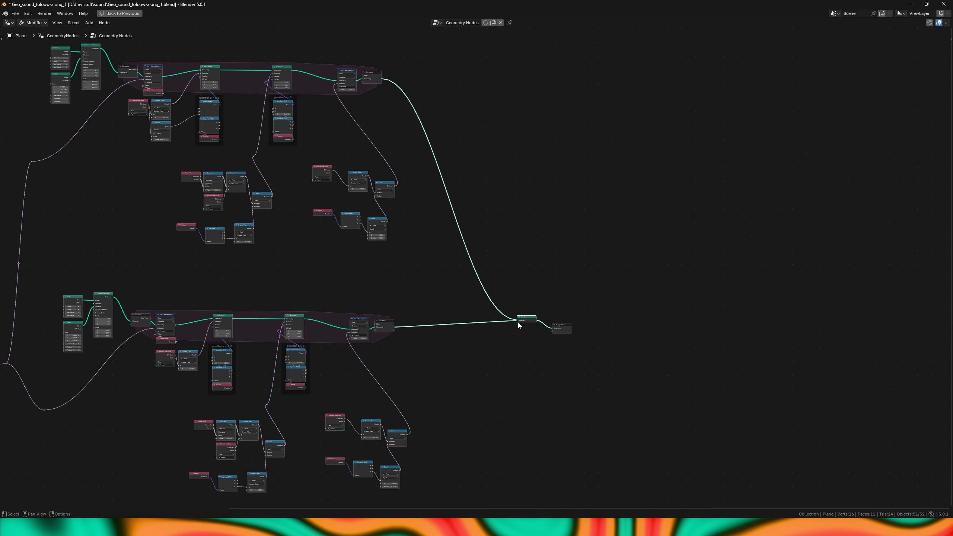
Play the animation from the first frame to frame 16 to view the tiles and small cubes together.
middle_drag(63, 332, 318, 360)
scroll(318, 359, up, 6)
key(ctrl+space)
key(shift+Left)
key(shift+space)
key(shift+space)
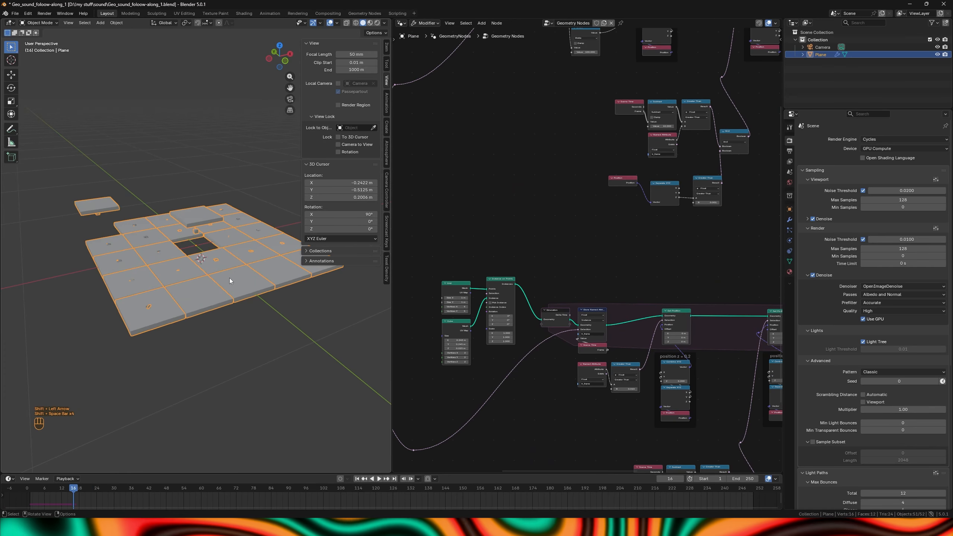
Compare raised tiles and cubes using the 3D cursor while advancing playback to frame 28.
scroll(229, 278, up, 3)
shift+right_click(198, 220)
shift+right_click(70, 191)
key(shift+space)
key(shift+space)
middle_drag(173, 277, 162, 277)
shift+right_click(170, 267)
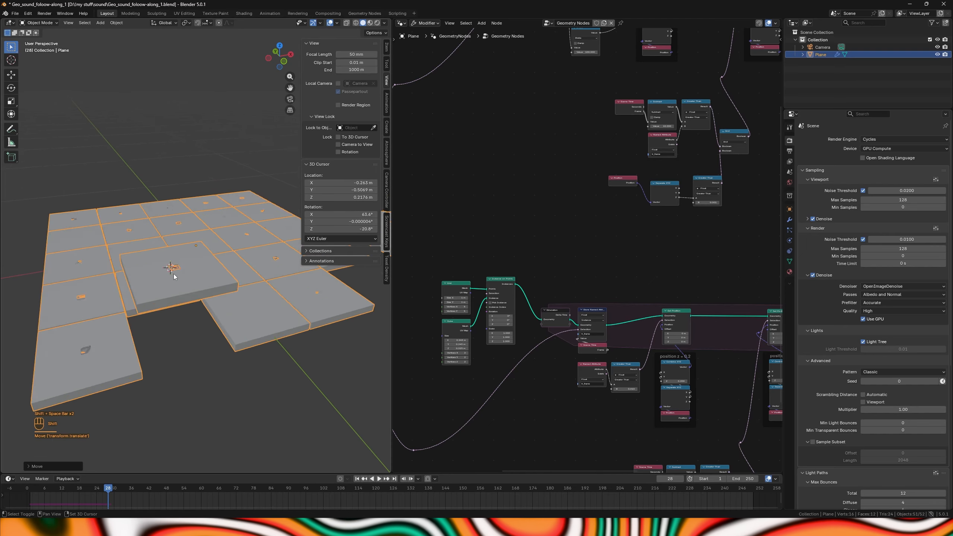
Advance the animation to frame 71 and check the raised tile and the cube above it with the 3D cursor.
scroll(223, 312, down, 3)
key(shift+space)
key(shift+space)
shift+right_click(157, 209)
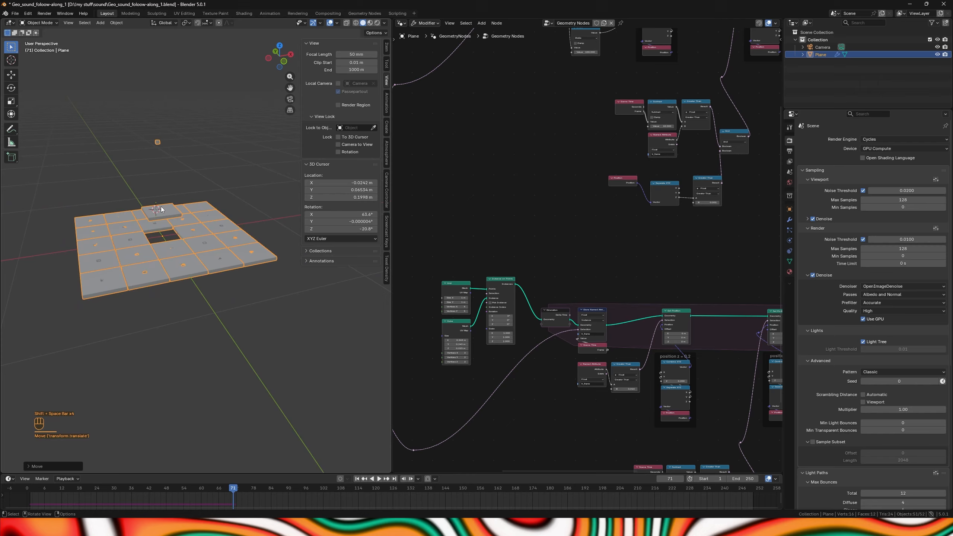
shift+right_click(157, 140)
Resume playback and save the project file.
key(shift+space)
key(ctrl+s)
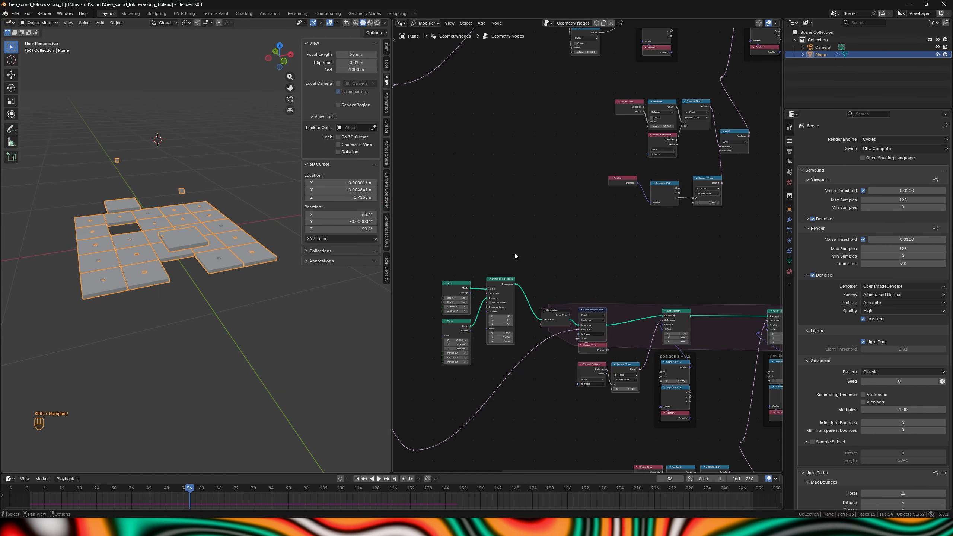
Preview only the upper simulation's output to inspect its cubes with the 3D cursor, and restore the Join Geometry preview.
scroll(515, 254, down, 3)
middle_drag(701, 255, 529, 254)
scroll(642, 258, up, 1)
middle_drag(643, 258, 589, 284)
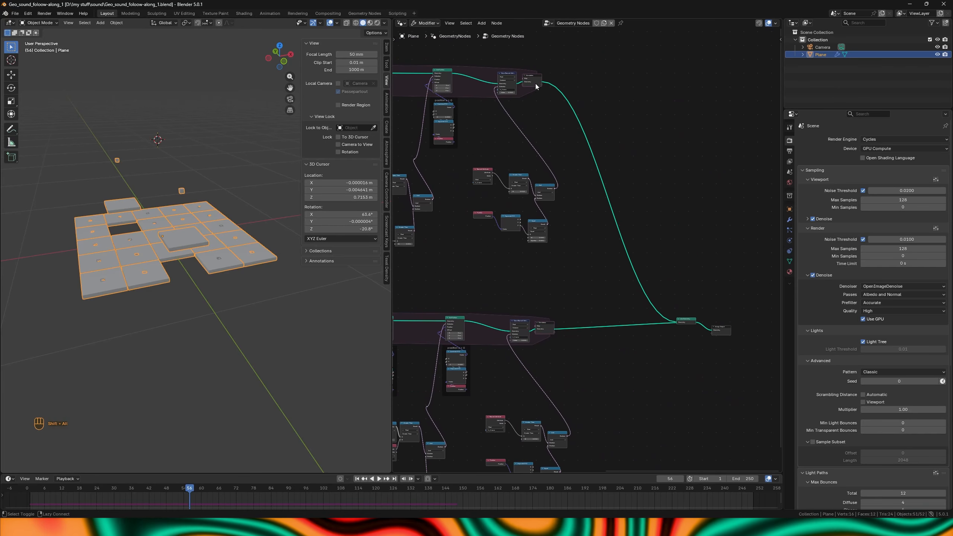
alt+shift+click(535, 84)
shift+right_click(190, 222)
scroll(190, 222, up, 4)
shift+right_drag(189, 236, 189, 244)
scroll(189, 244, down, 5)
shift+right_drag(176, 314, 133, 198)
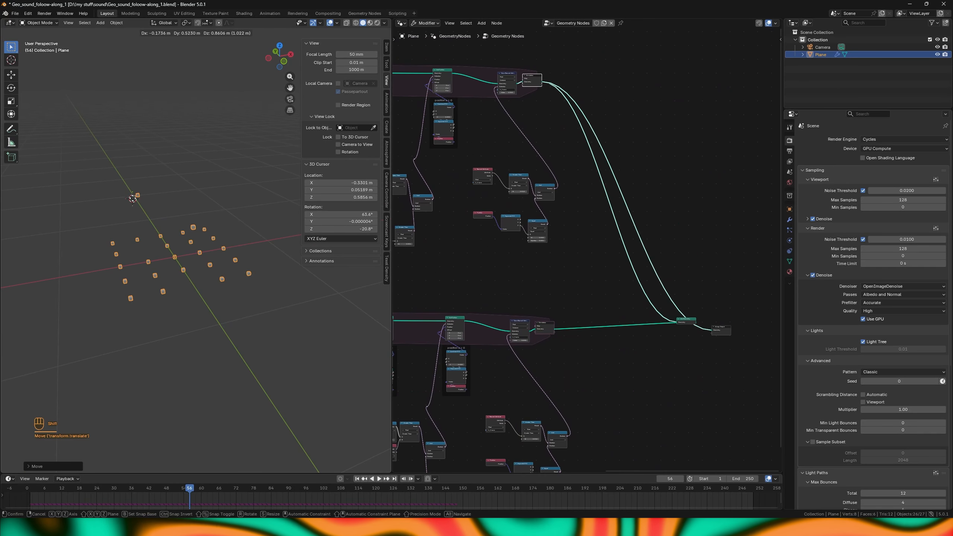
scroll(549, 273, up, 8)
alt+shift+click(583, 251)
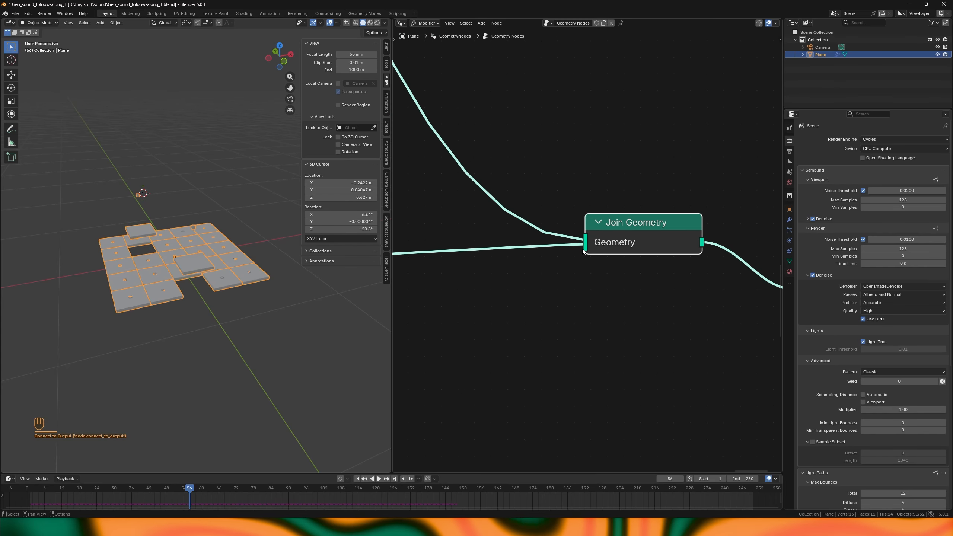
Add a reroute to each Join Geometry input link, cut the links after the reroutes and reconnect both to the node.
shift+right_drag(482, 158, 468, 289)
ctrl+right_drag(523, 259, 489, 185)
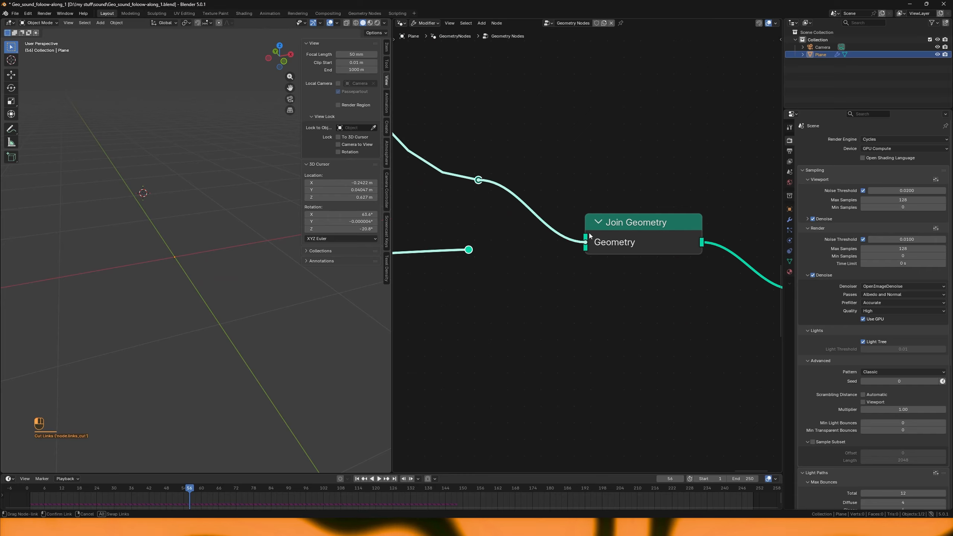
drag(585, 251, 581, 240)
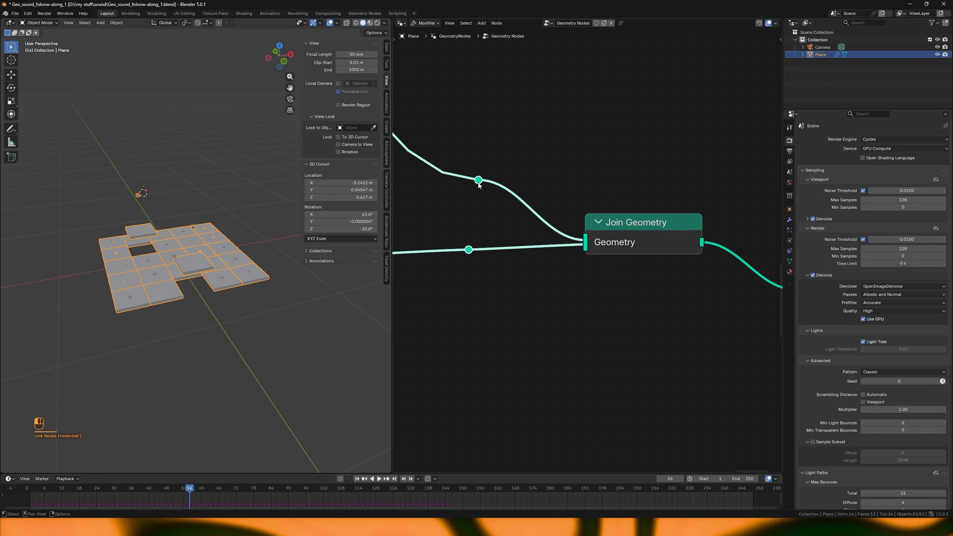
Annotate the index ranges 0-24 above and 25-49 below the Join Geometry input links, and undo the annotations.
scroll(528, 213, down, 3)
key(t)
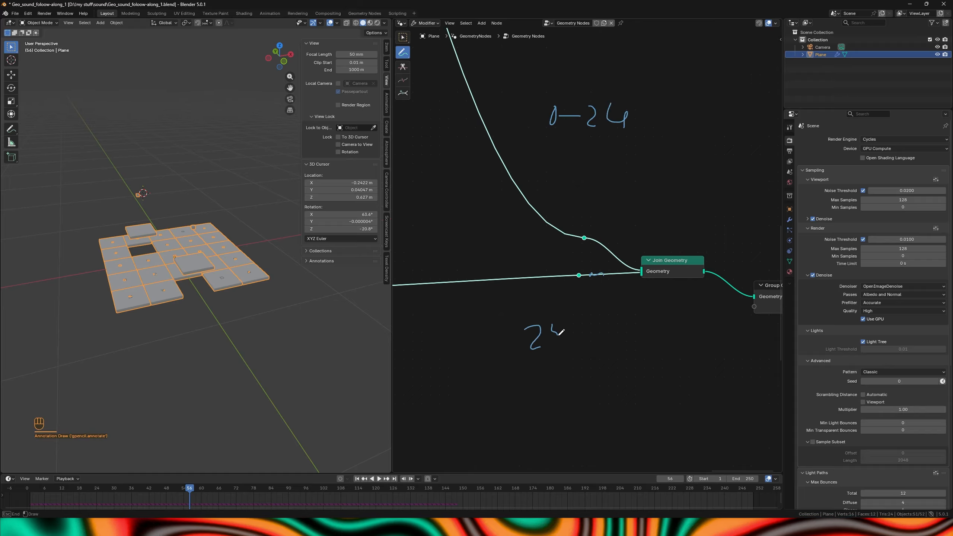
mouse_move(561, 332)
mouse_down()
mouse_move(560, 322)
mouse_move(600, 330)
mouse_move(623, 319)
mouse_move(631, 336)
mouse_up()
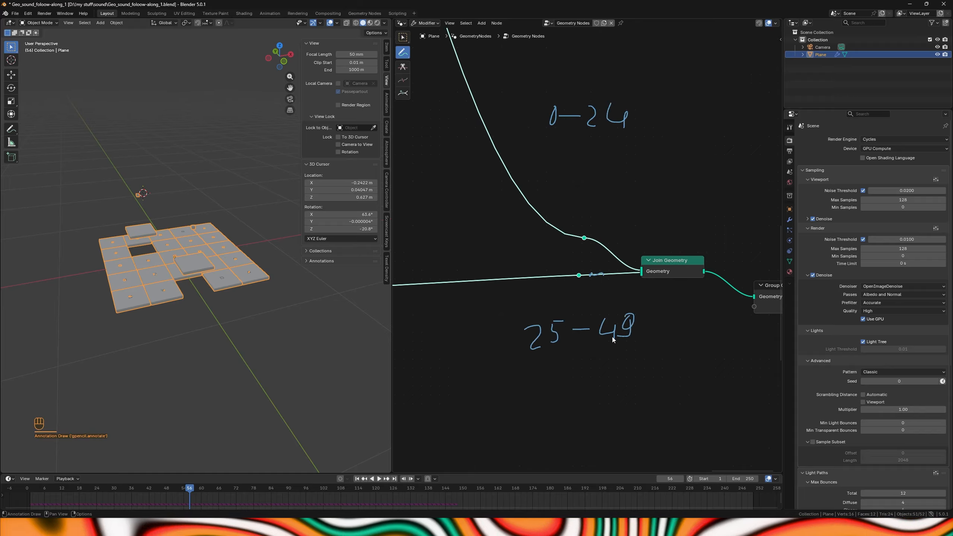
drag(549, 149, 593, 148)
key(ctrl+z)
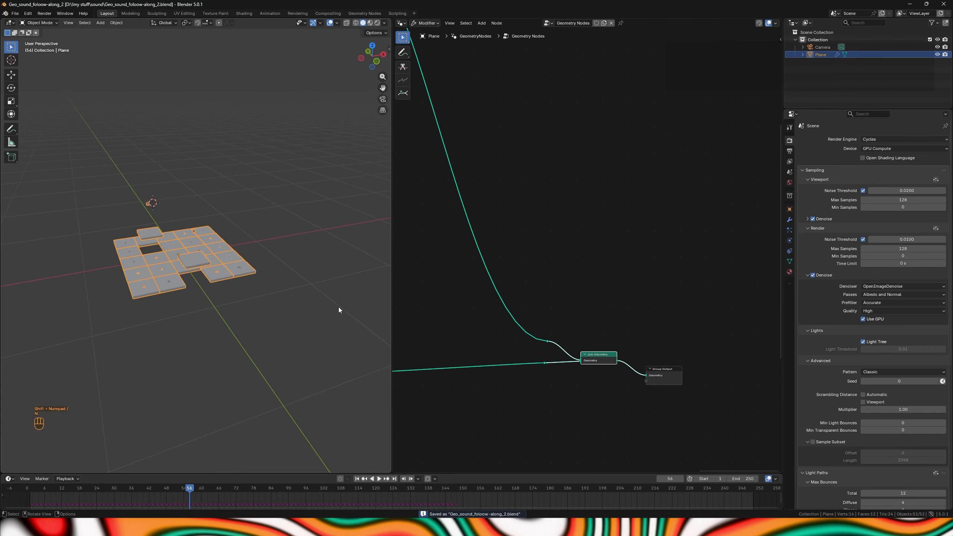
Widen the 3D viewport and hide all objects in the scene.
drag(392, 315, 567, 315)
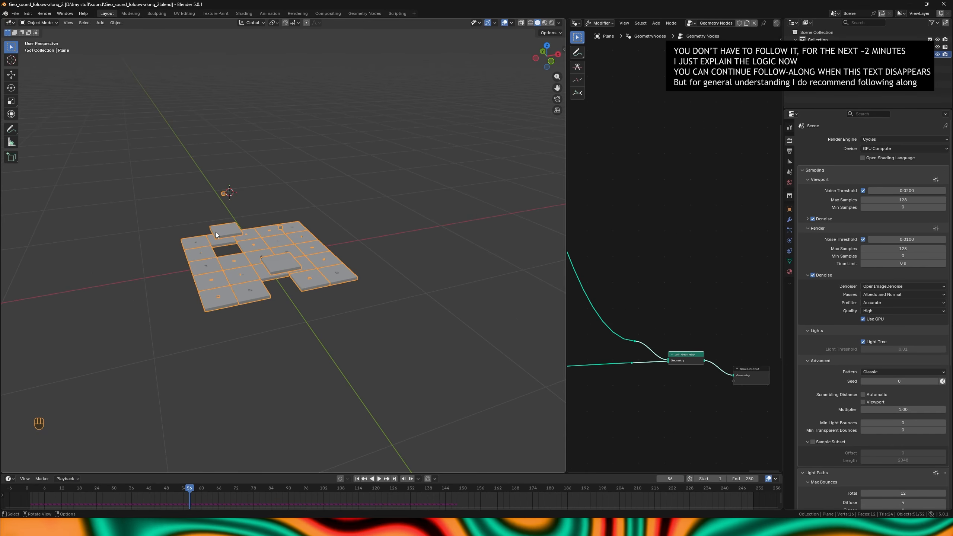
key(a)
key(h)
Reset the 3D cursor to the world origin and add a Speaker object there.
key(shift+a)
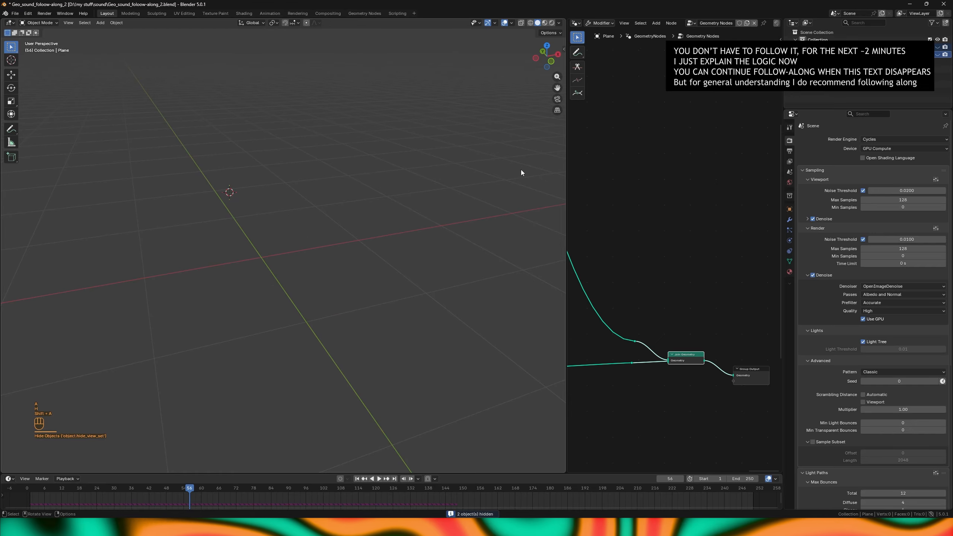
key(shift+c)
key(shift+a)
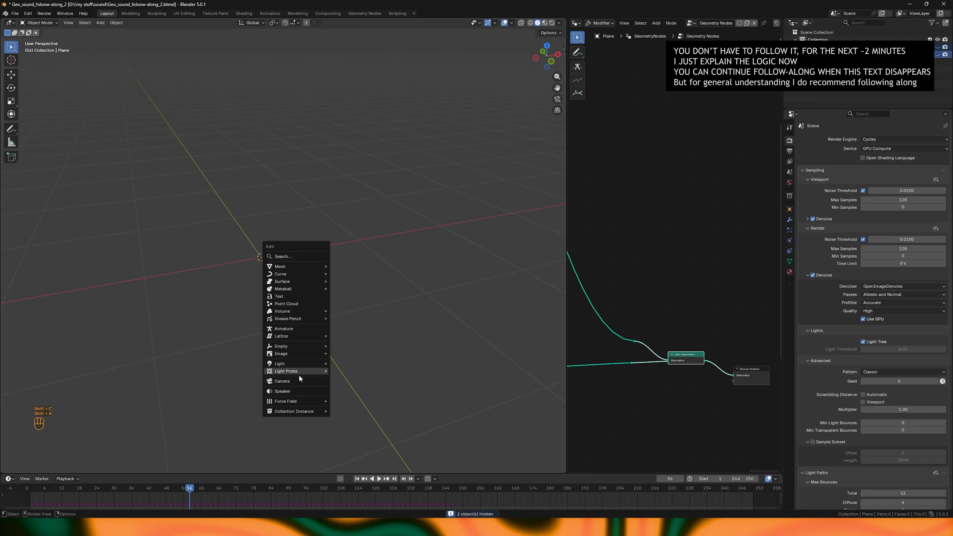
click(294, 392)
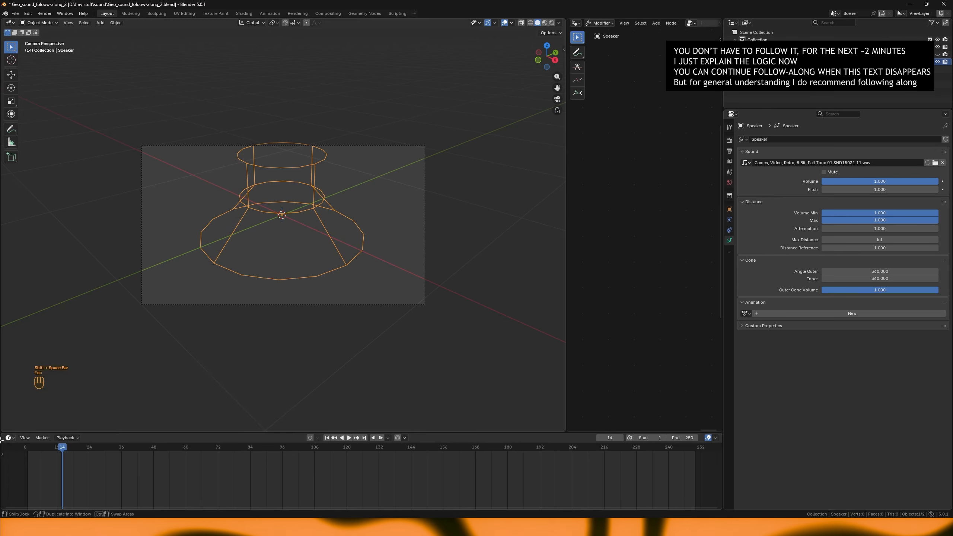
Change the timeline to the Nonlinear Animation editor and move the speaker's sound strip to the first frame.
click(9, 438)
click(122, 395)
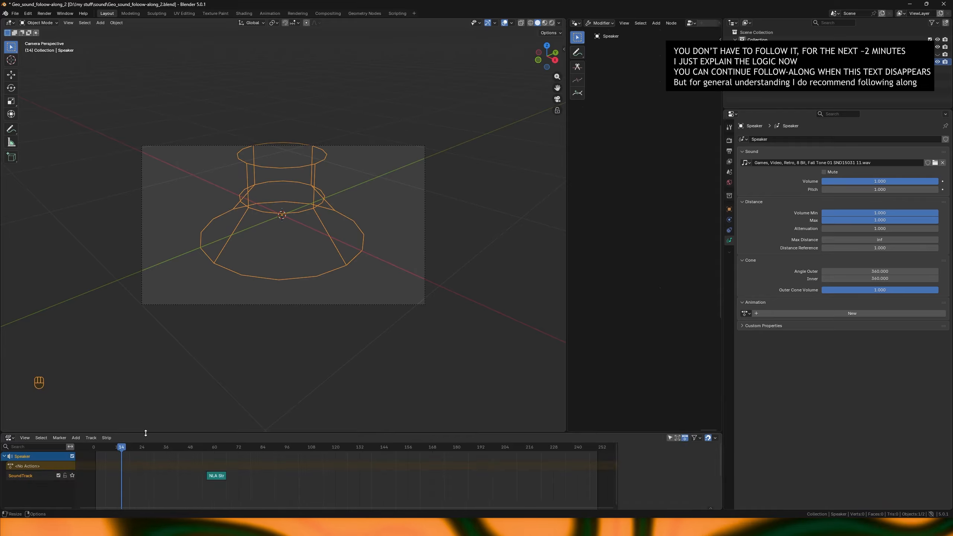
drag(167, 502, 253, 471)
key(shift+Left)
key(g)
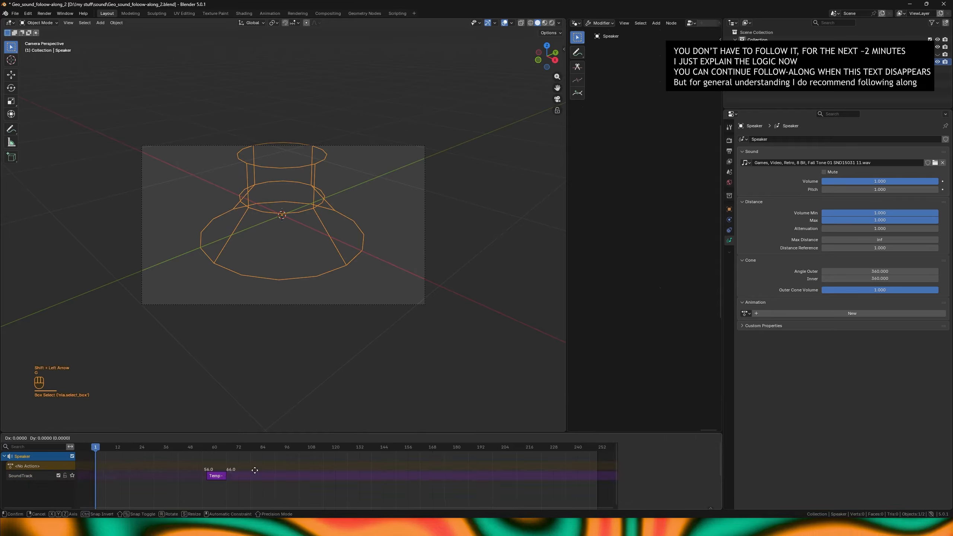
key(x)
click(142, 502)
Play back the sound strip and enlarge the Nonlinear Animation editor.
key(shift+space)
key(Escape)
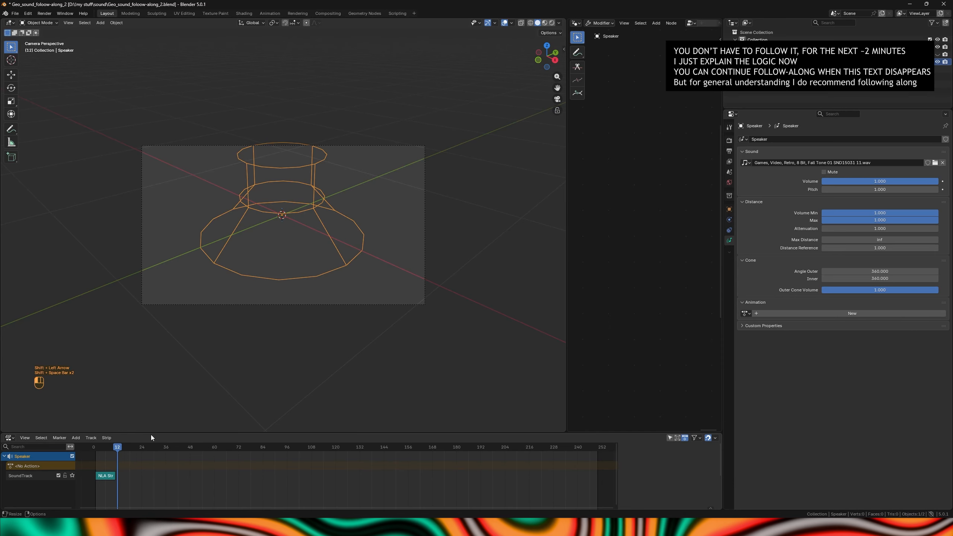
key(shift+space)
drag(150, 434, 151, 382)
key(shift+Left)
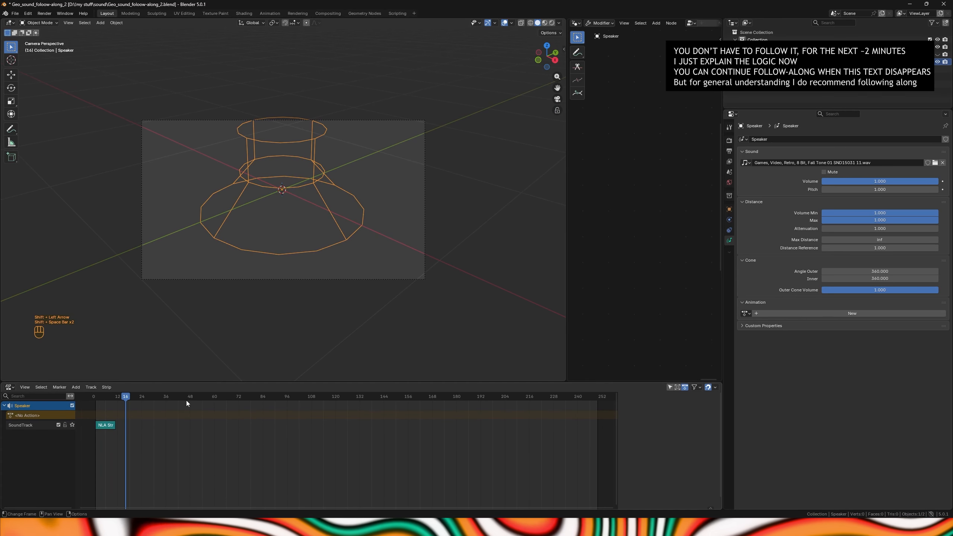
Move the sound strip to start at frame 29, test the playback and return to the first frame.
click(110, 426)
click(165, 430)
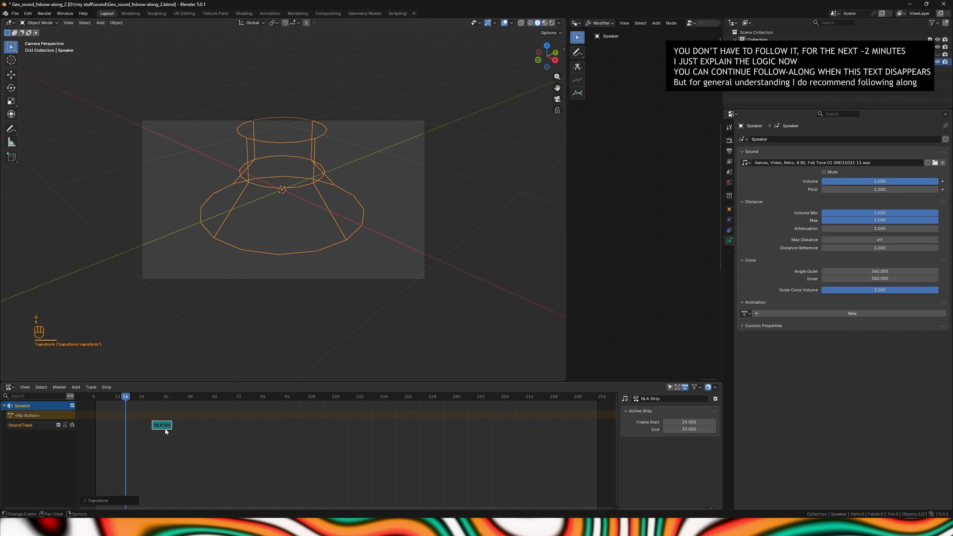
key(shift+space)
key(shift+space)
key(shift+Left)
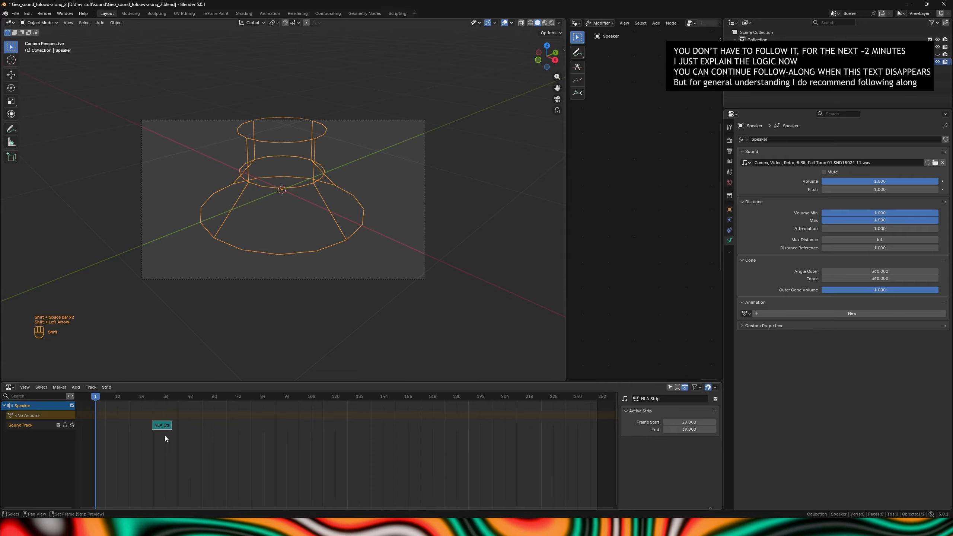
key(shift+Left)
key(shift+Left)
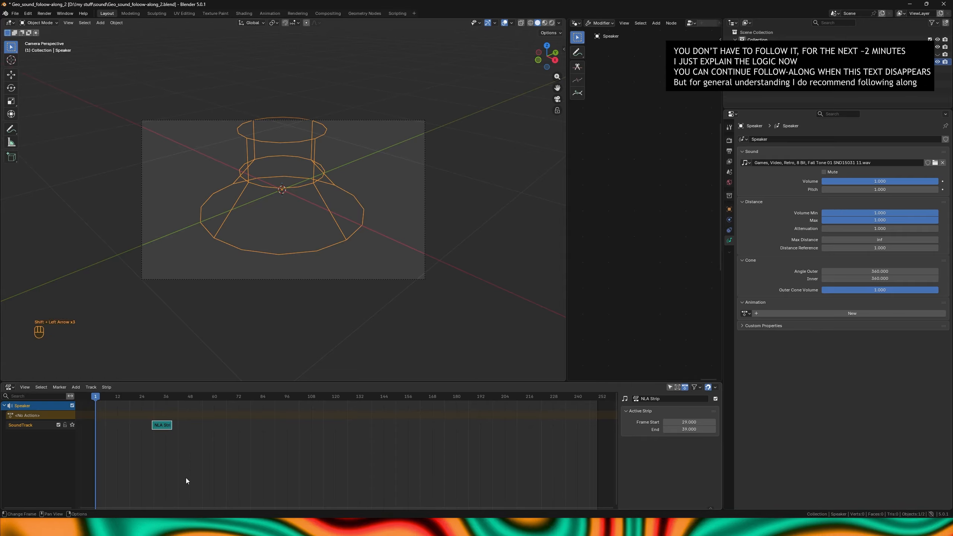
Move the sound strip to start at frame 0 and start the playback.
key(g)
key(x)
click(129, 483)
key(shift+space)
Move the sound strip ahead of the playhead during playback, first to frame 74 and finally to frame 143.
key(g)
key(x)
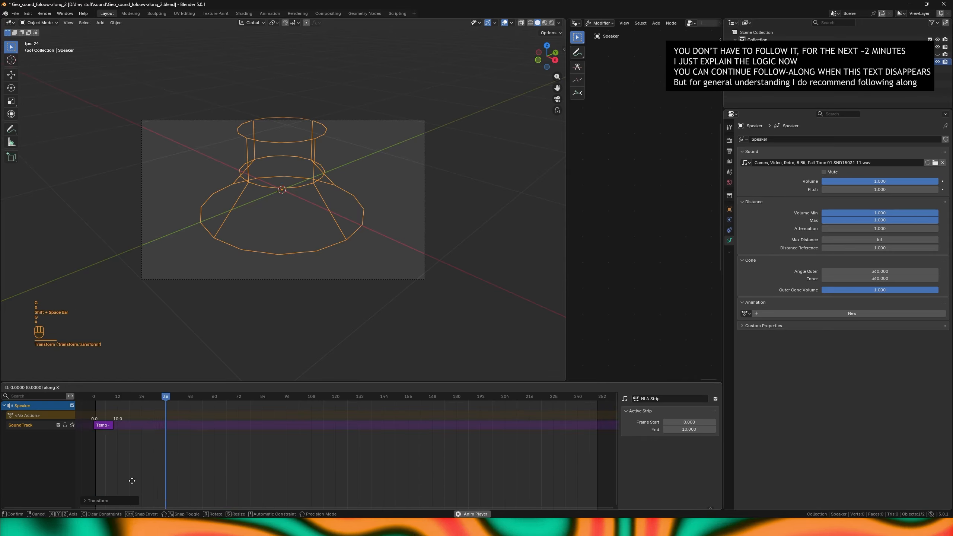
click(282, 481)
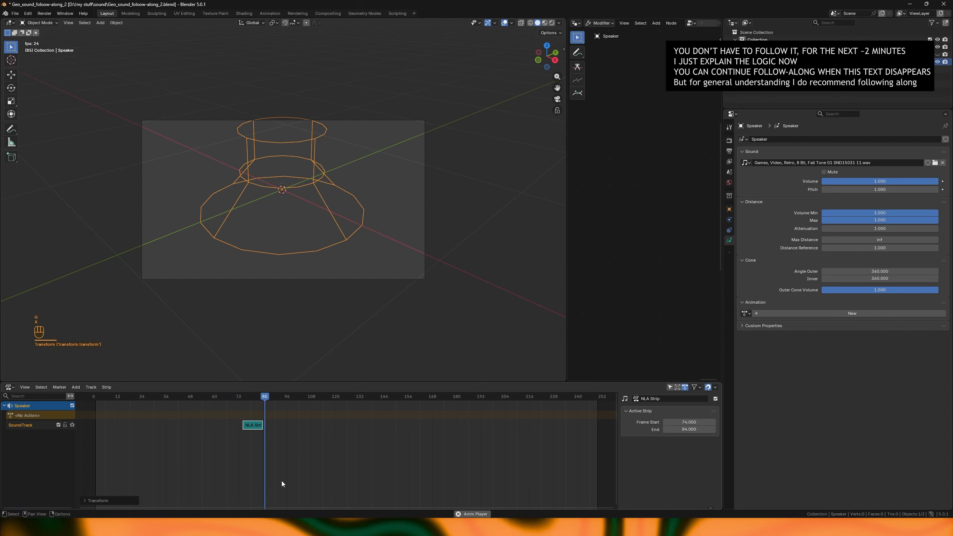
key(g)
key(x)
click(421, 477)
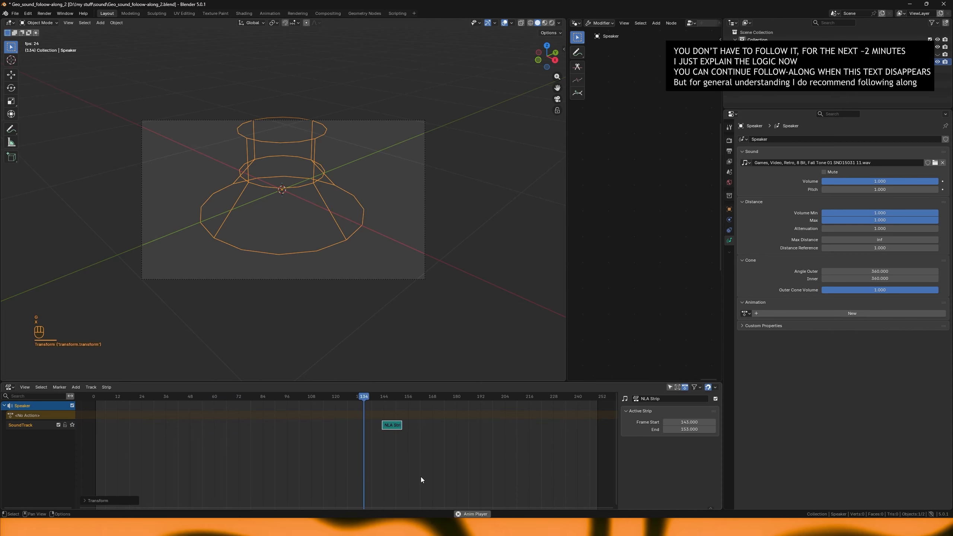
Move the sound strip to start at frame 209 during playback, stop it and slide the strip's start back to 134.5.
key(g)
key(x)
click(553, 471)
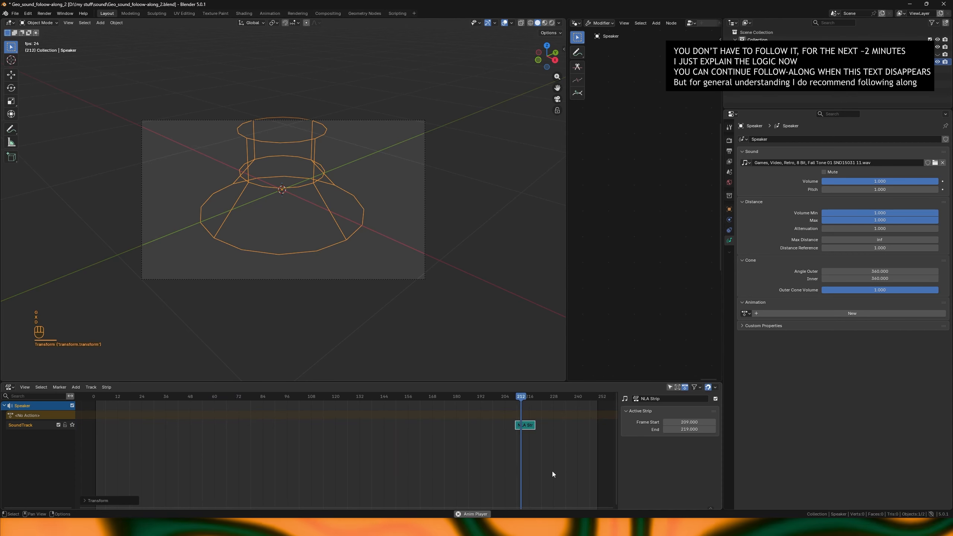
key(shift+space)
drag(688, 422, 604, 421)
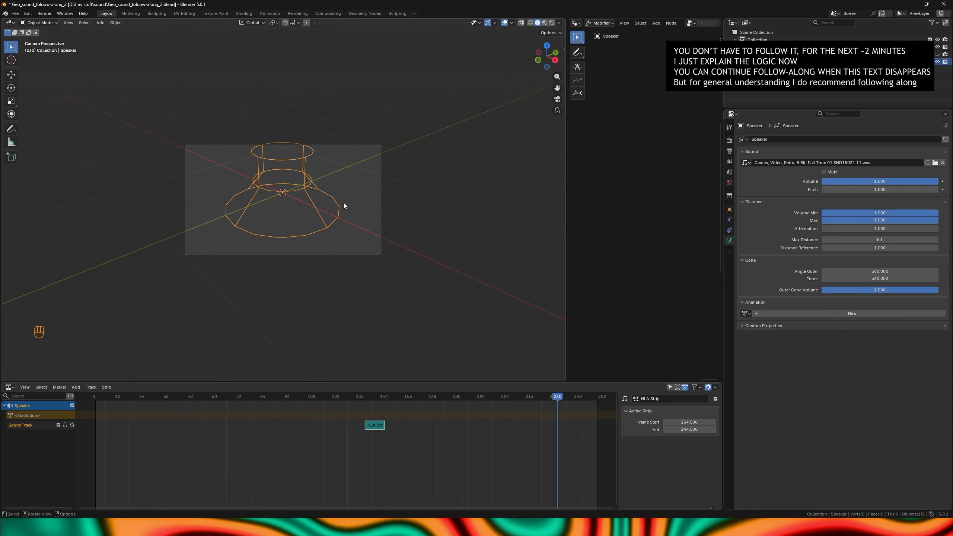
Move the speaker about 2.77 m in the negative X direction.
middle_drag(344, 207, 315, 206)
scroll(337, 199, down, 4)
key(g)
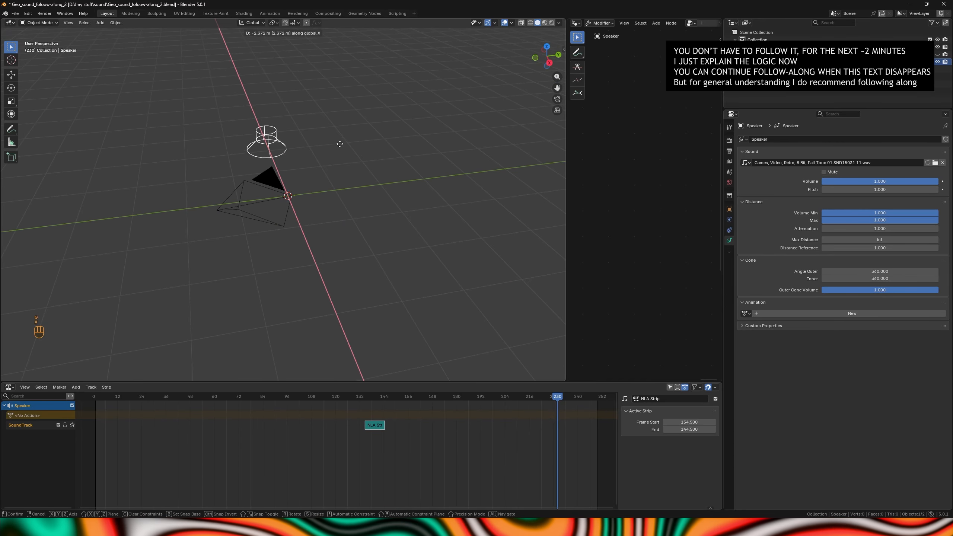
click(345, 176)
Add a cube empty at the world origin, scale it to 0.1 and return to the first frame.
key(shift+a)
mouse_move(330, 130)
click(390, 162)
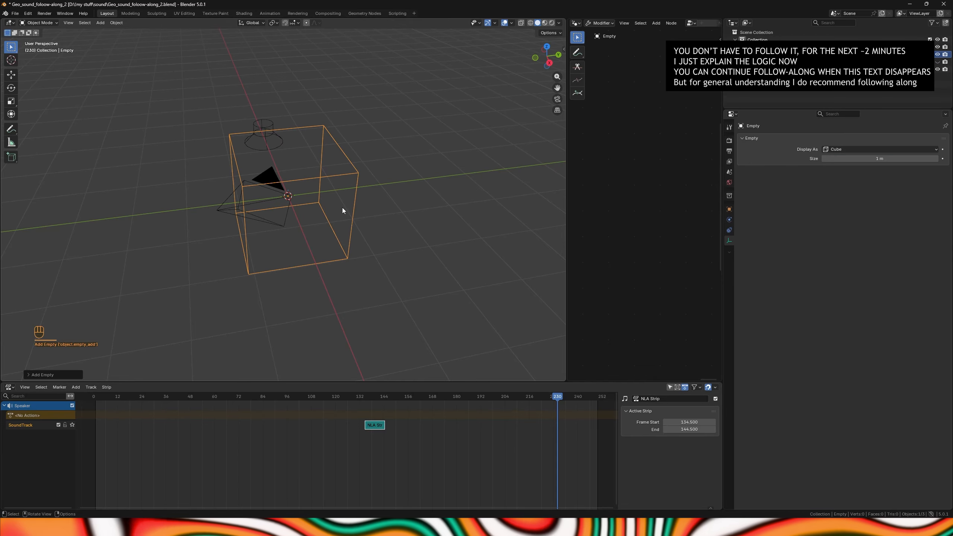
text(s.1)
key(KP_Enter)
scroll(351, 209, up, 1)
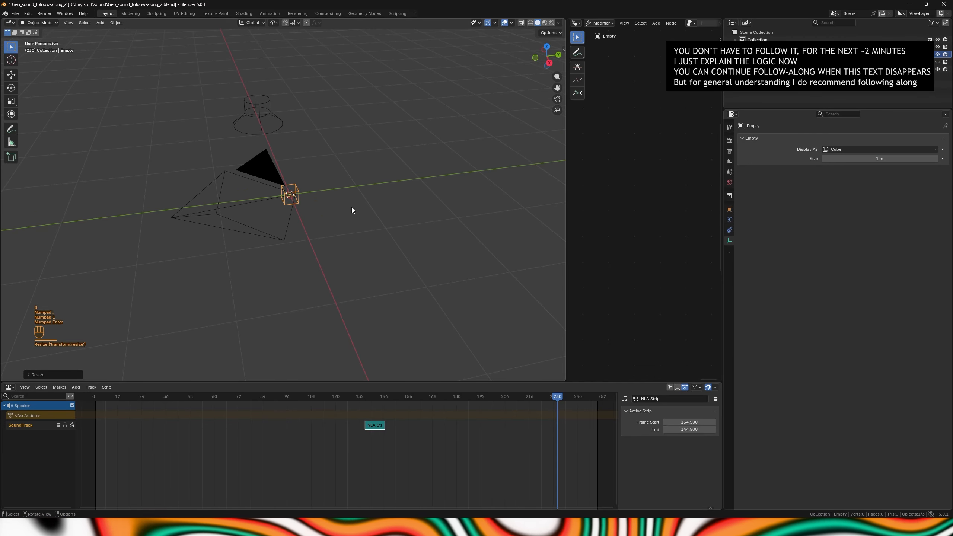
key(shift+Left)
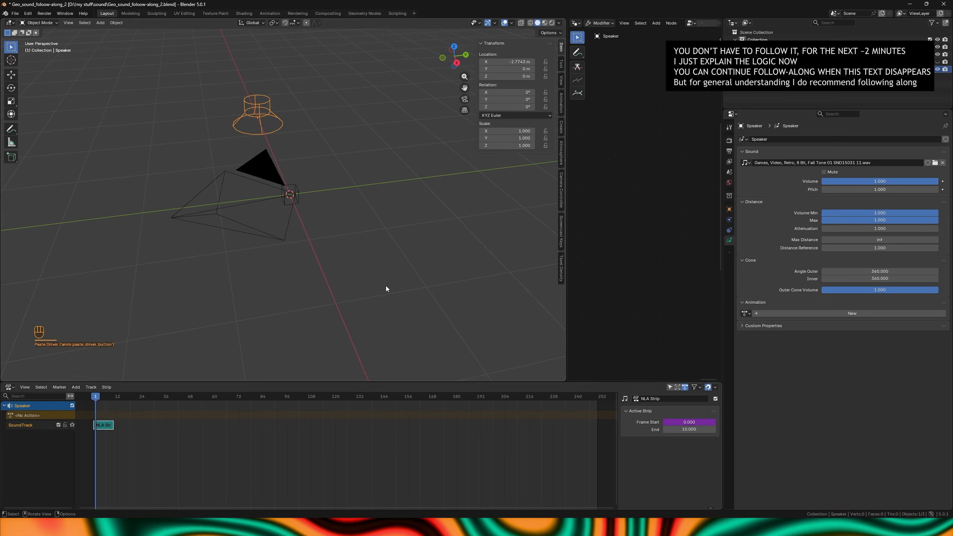
Change the driver on the sound strip's start frame to a scripted expression of location*60.
right_click(678, 424)
click(638, 419)
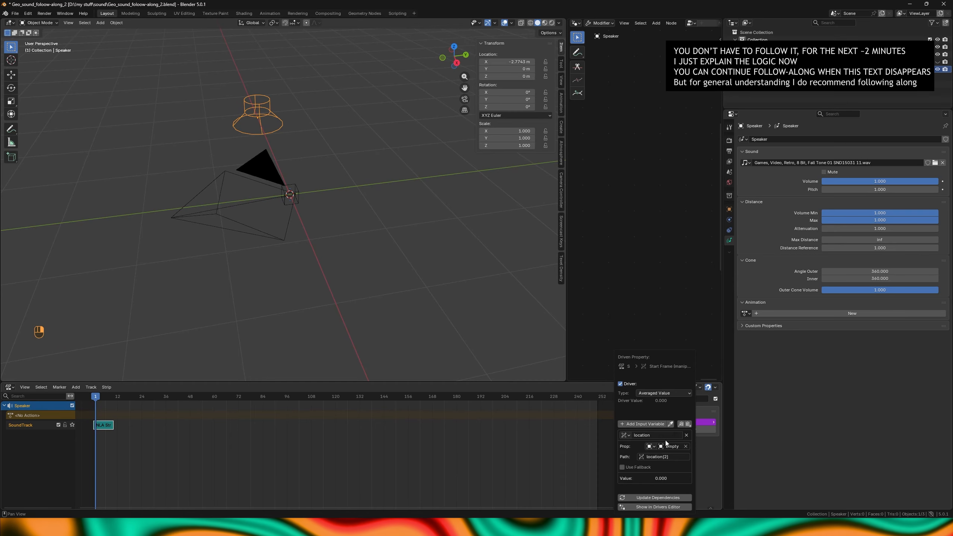
double_click(660, 401)
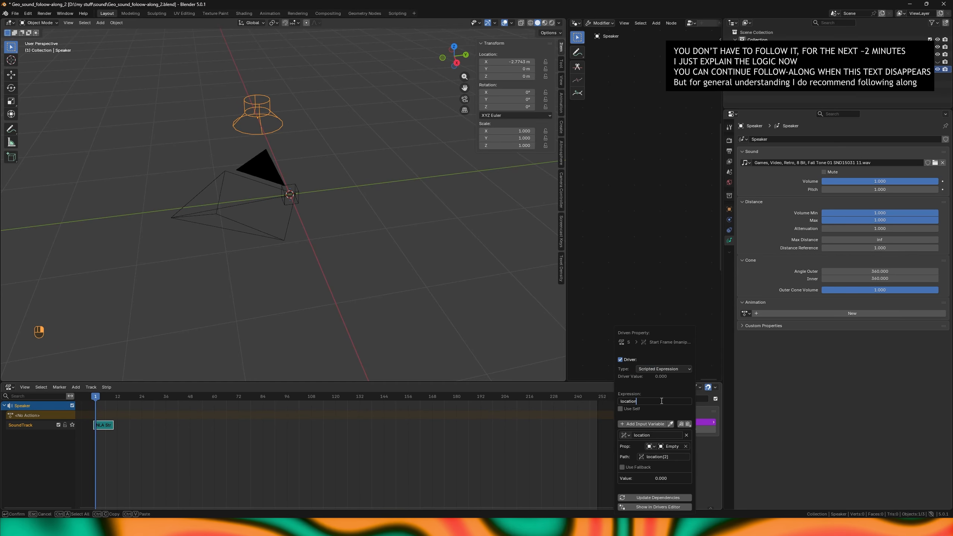
text(*)
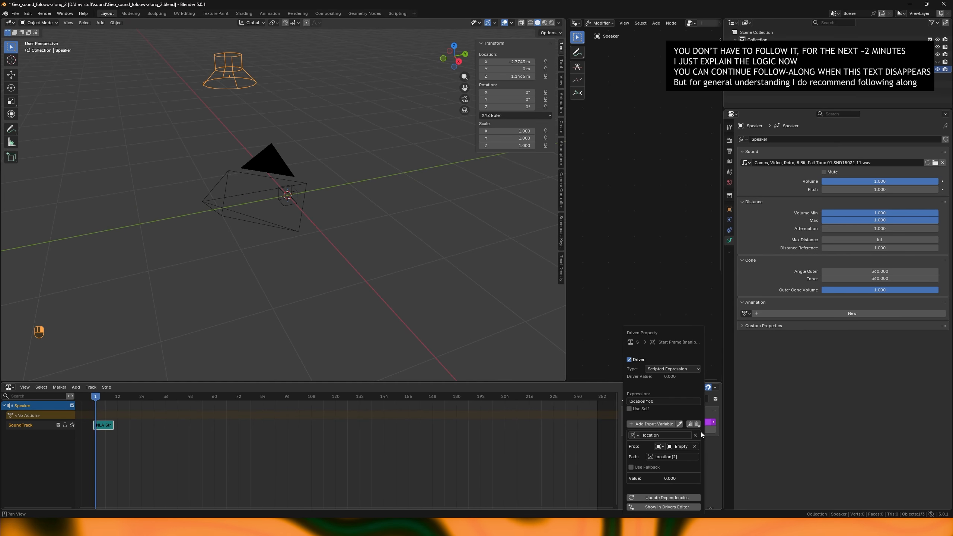
Make the driver's location variable a Transform Channel that reads the empty's Z Location in World Space.
click(638, 436)
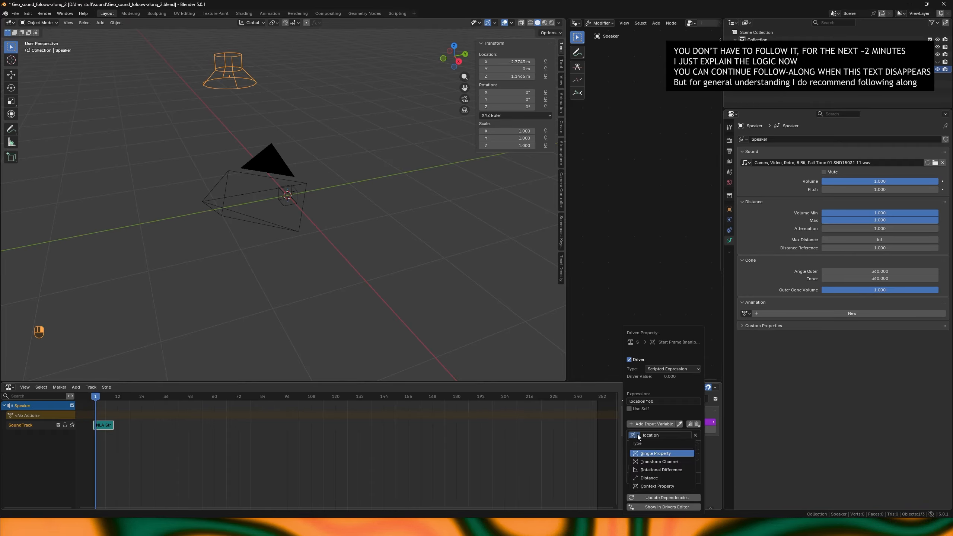
click(652, 461)
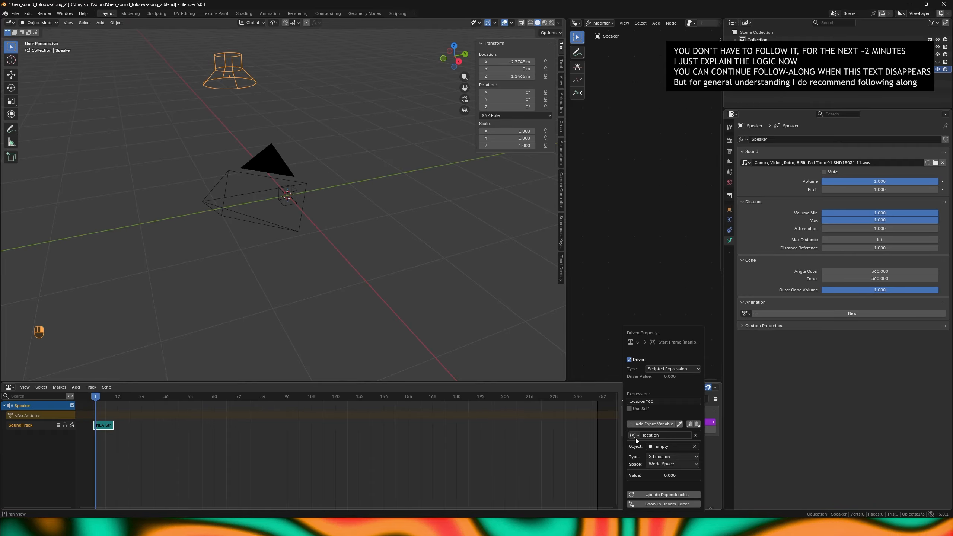
click(670, 456)
click(670, 376)
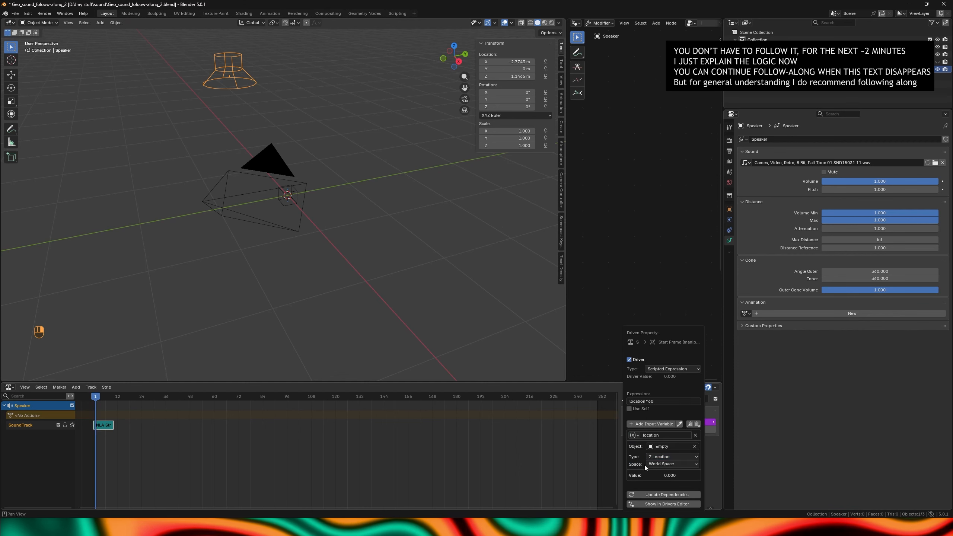
click(461, 283)
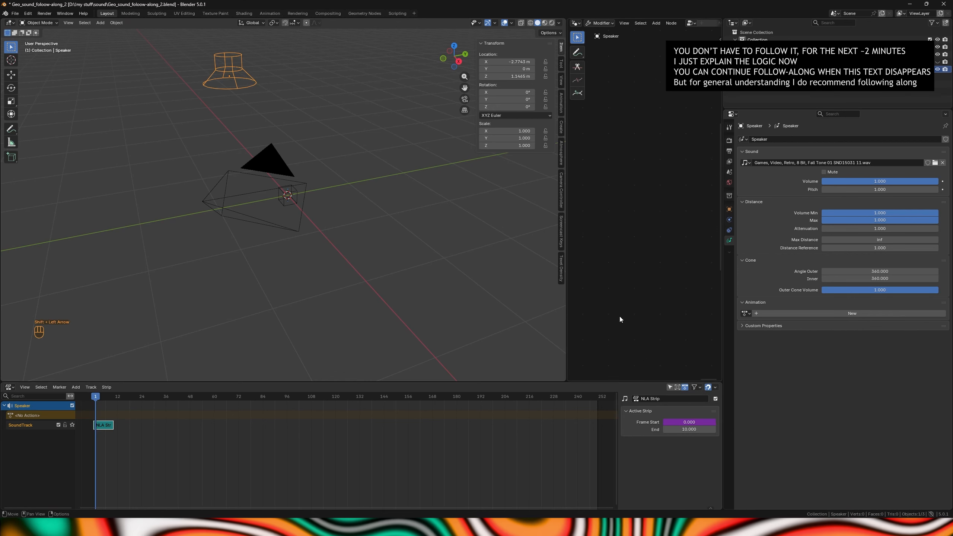
Clear the speaker's location, start playback and raise the cube empty along Z to about 2.45 m before stopping.
key(alt+g)
key(shift+space)
key(g)
click(285, 209)
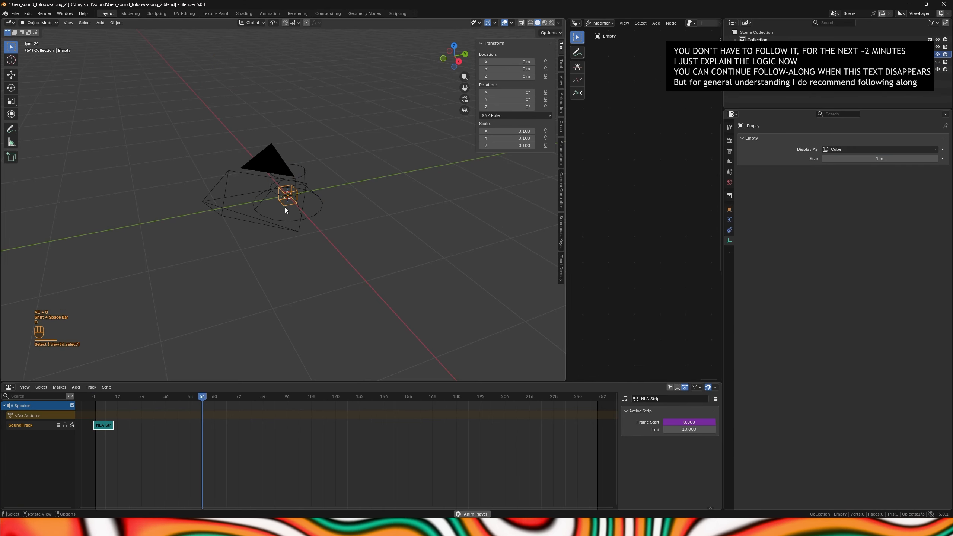
key(z)
click(295, 145)
key(g)
key(z)
click(345, 177)
key(shift+space)
Raise the cube empty further along Z to about 3.18 m.
middle_drag(347, 184, 380, 253)
scroll(380, 253, down, 3)
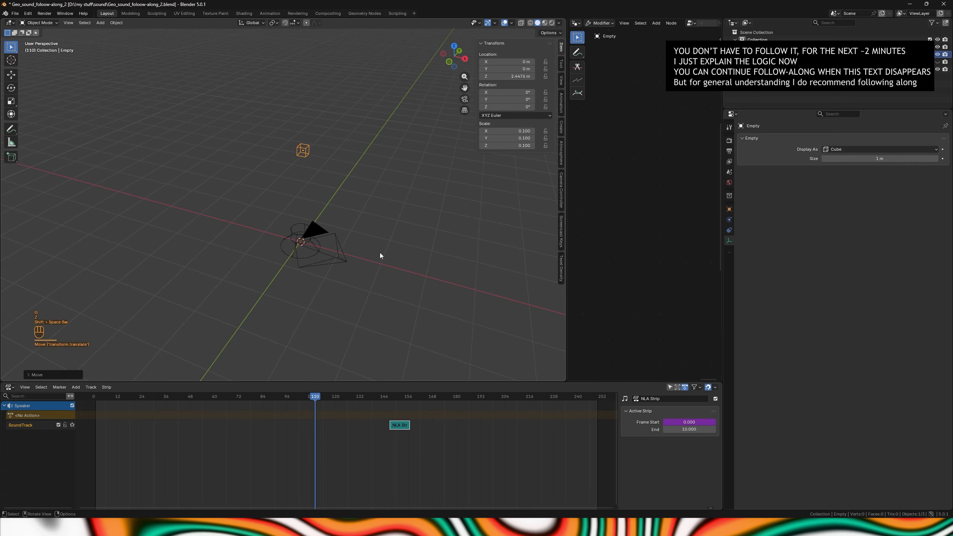
key(g)
key(z)
click(425, 241)
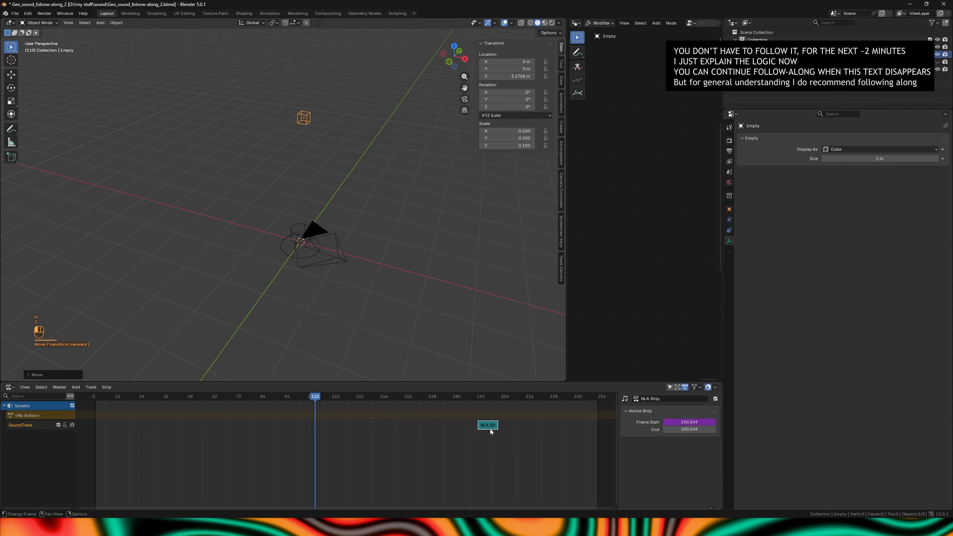
Return to the first frame, clear the empty's location and nudge it slightly up along Z.
key(shift+Left)
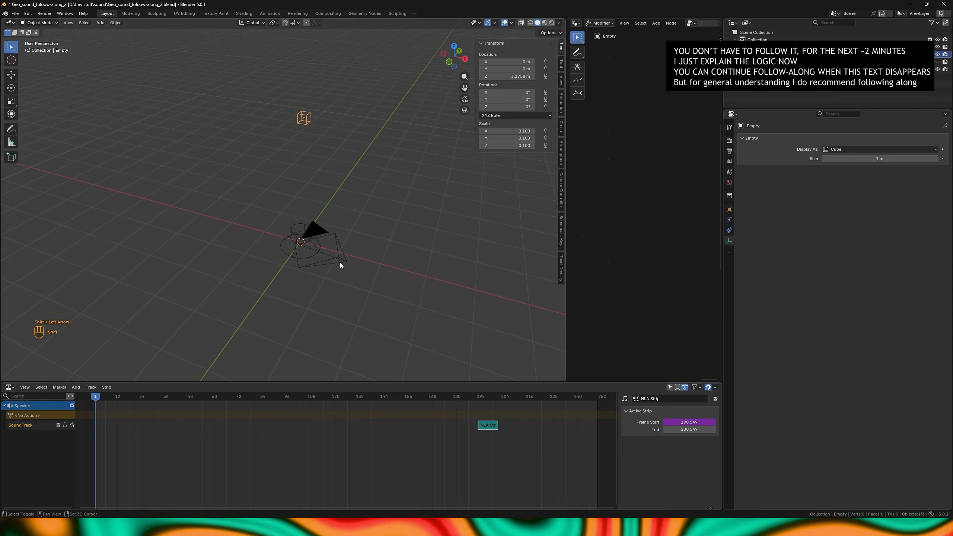
key(alt+g)
key(g)
key(z)
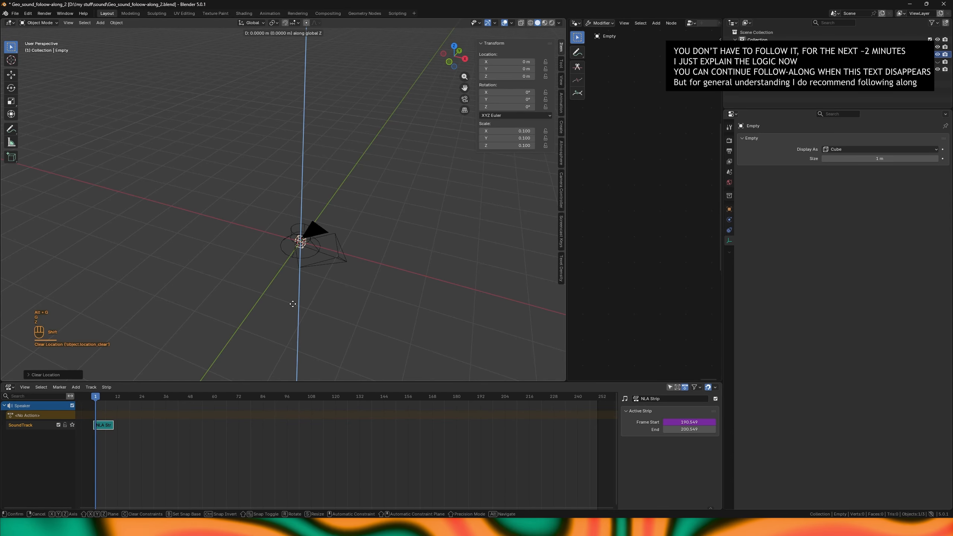
click(294, 300)
Start playback and raise the empty along Z in two moves to about 1.79 m.
key(shift+space)
key(g)
key(z)
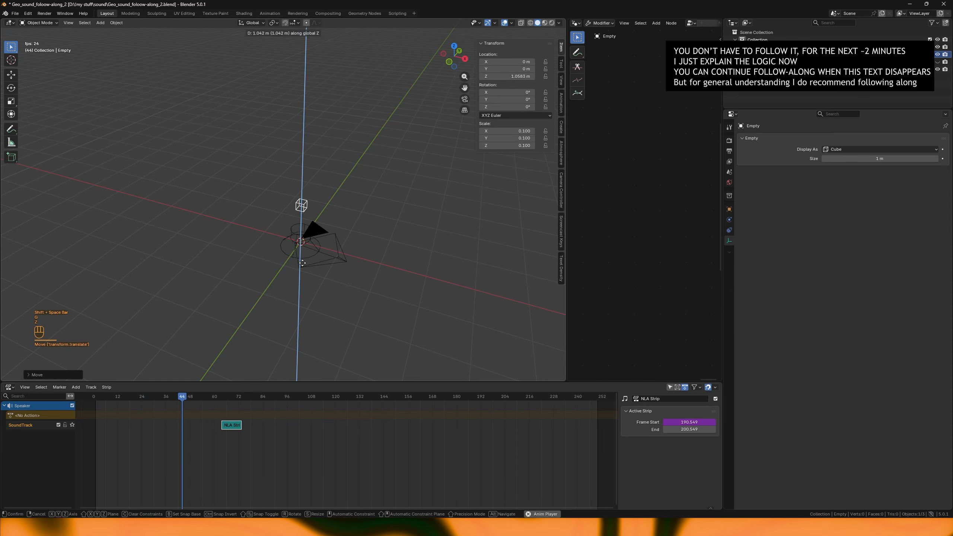
click(302, 263)
key(g)
key(z)
click(308, 235)
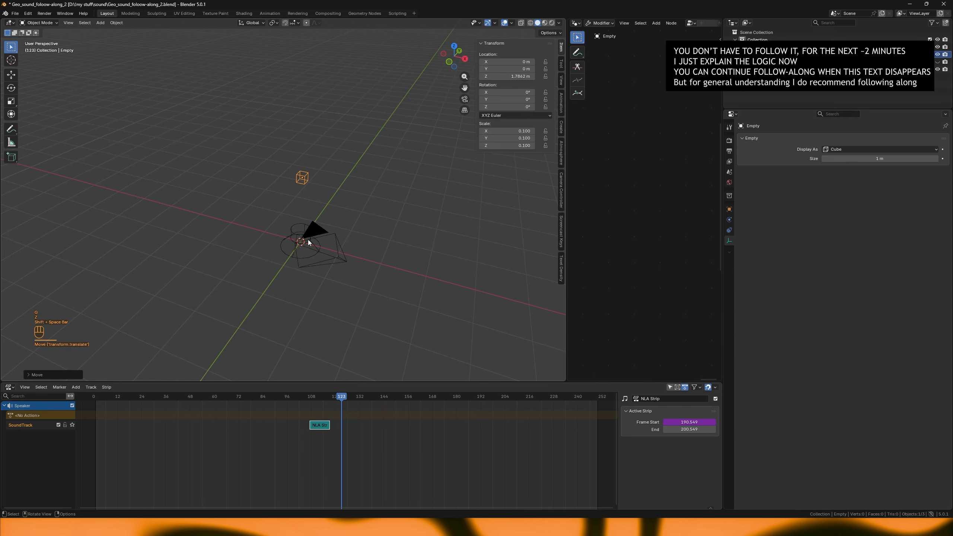
Save the file and delete both the cube empty and the speaker.
middle_drag(308, 240, 381, 248)
click(289, 231)
click(284, 188)
key(ctrl+s)
middle_drag(312, 226, 279, 228)
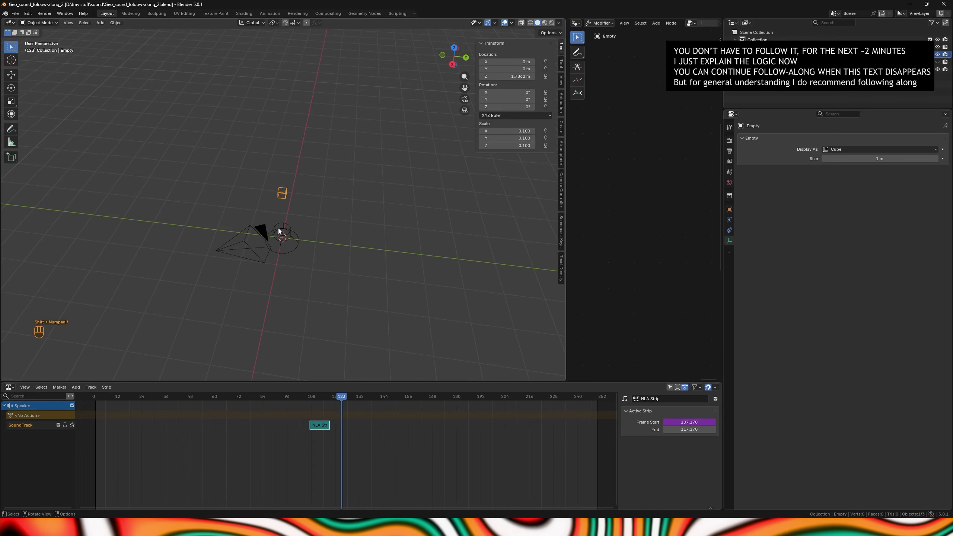
shift+click(288, 230)
key(x)
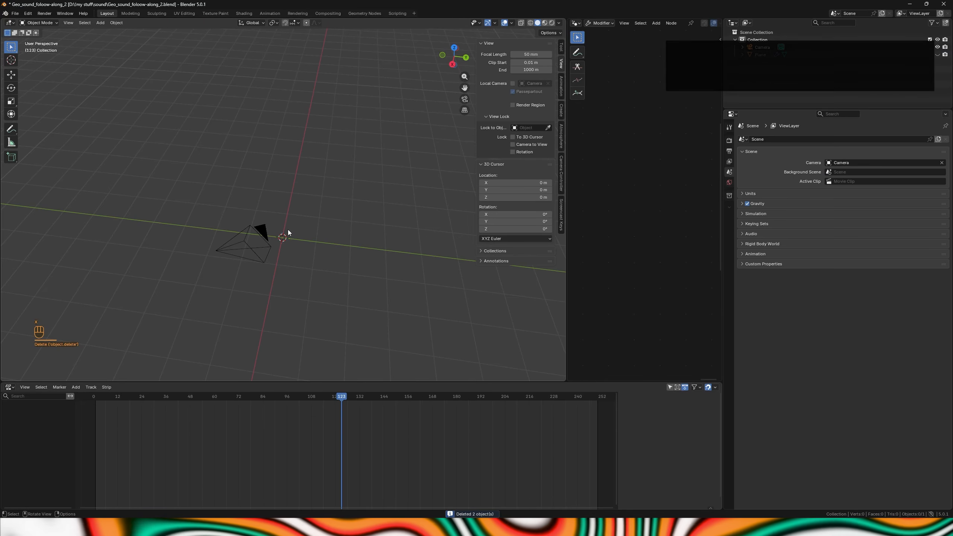
Reveal the hidden tile grid, select it and return to the first frame.
key(alt+h)
scroll(315, 225, up, 6)
click(291, 281)
middle_drag(291, 280, 218, 219)
key(shift+Left)
Set the 3D cursor beside the grid, add a cube empty and move it to about X 0.13 m, Y -0.28 m, Z 0.09 m.
shift+right_click(213, 241)
key(shift+a)
mouse_move(213, 242)
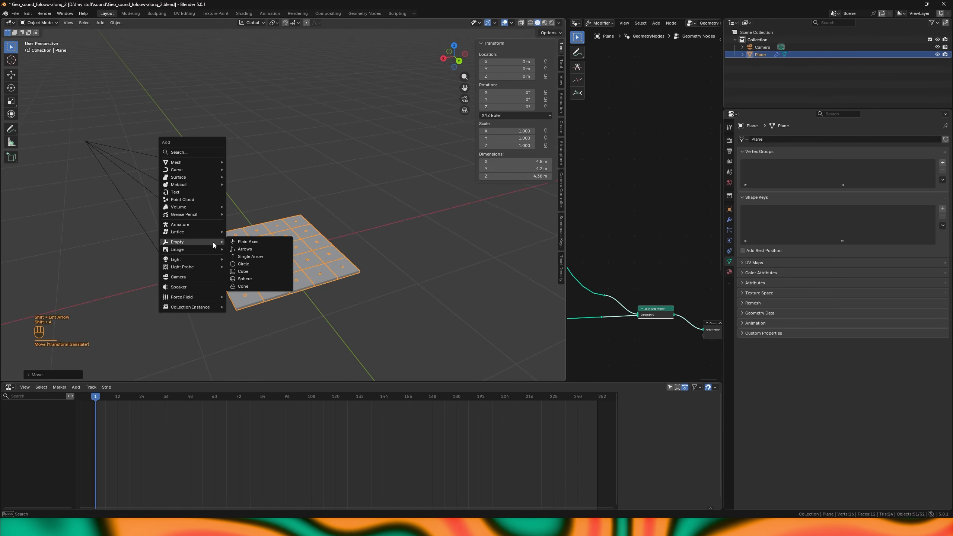
click(261, 266)
key(g)
click(257, 271)
Mute the plane's final Join Geometry node to show only the trigger cubes.
scroll(257, 271, up, 6)
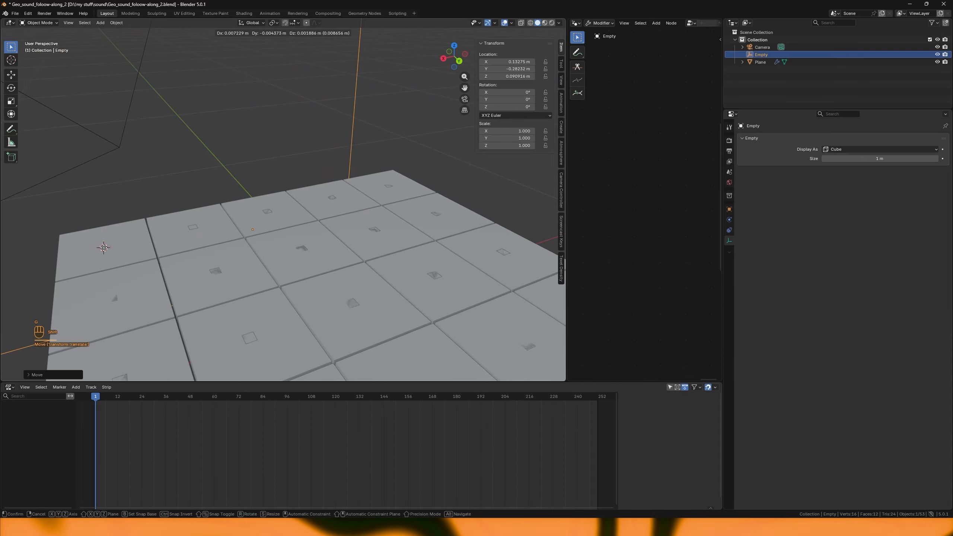
scroll(683, 271, down, 3)
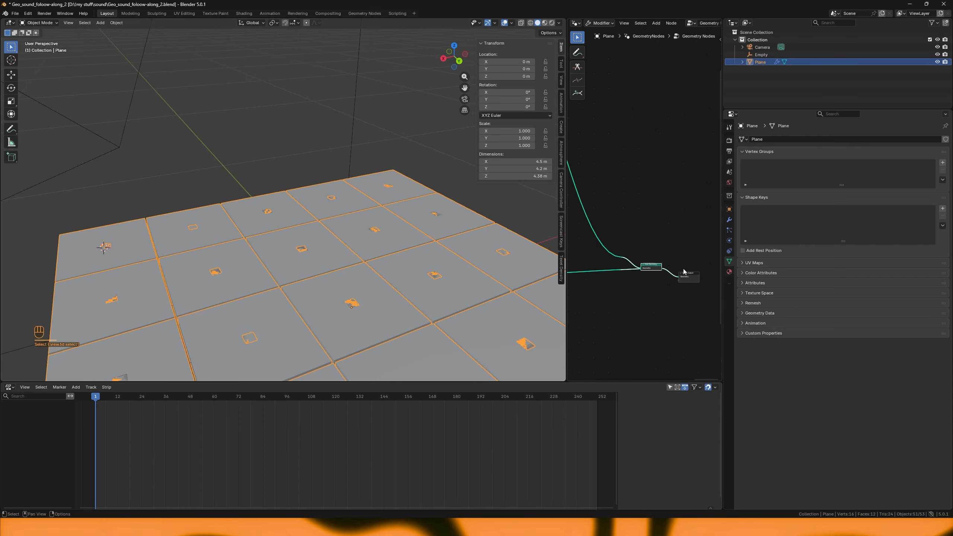
middle_drag(653, 266, 682, 243)
click(680, 244)
key(m)
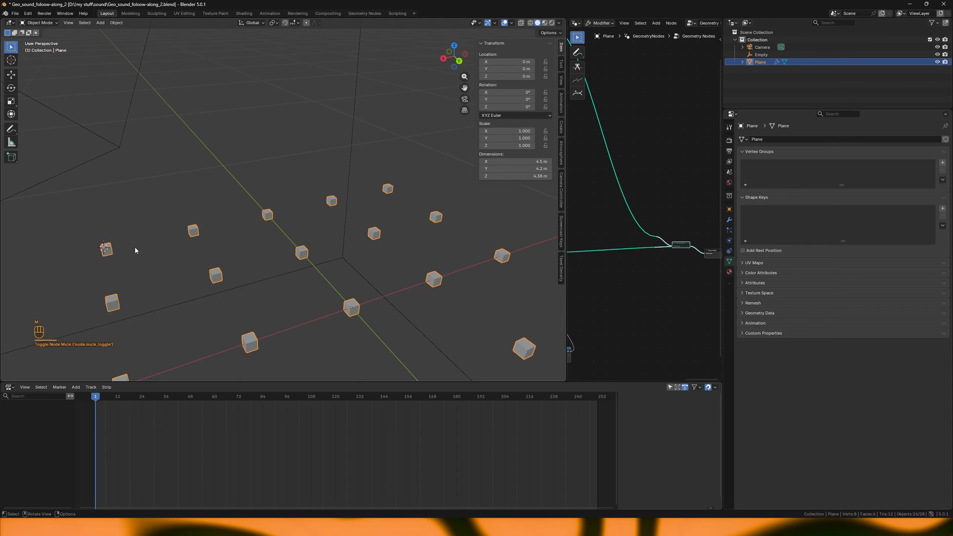
Scale the cube empty down to 0.05 to suit the small trigger cubes.
click(352, 155)
scroll(320, 233, down, 5)
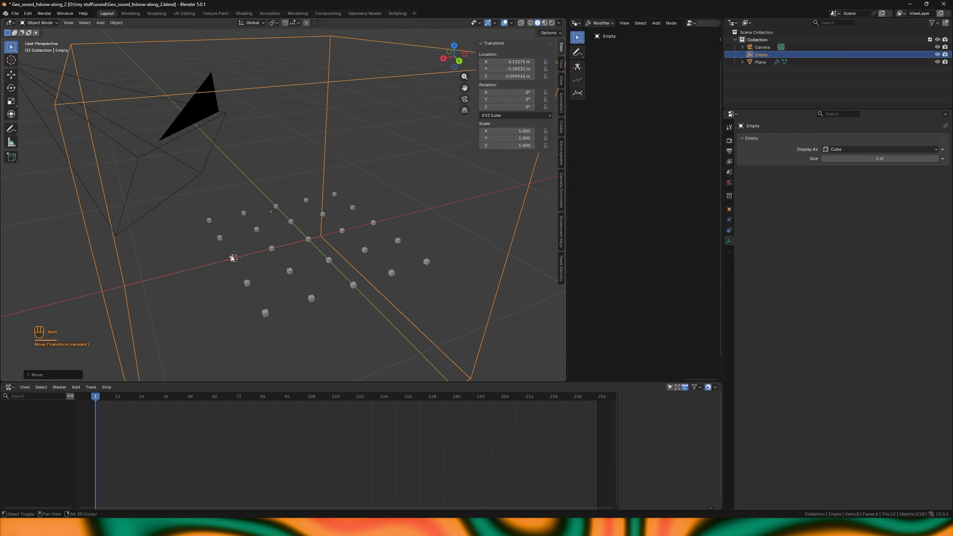
scroll(277, 271, down, 3)
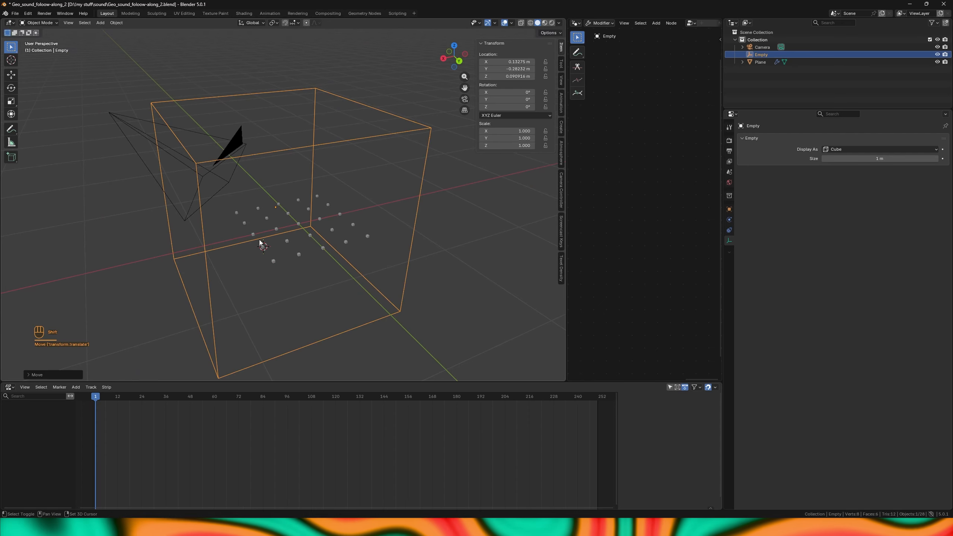
click(297, 256)
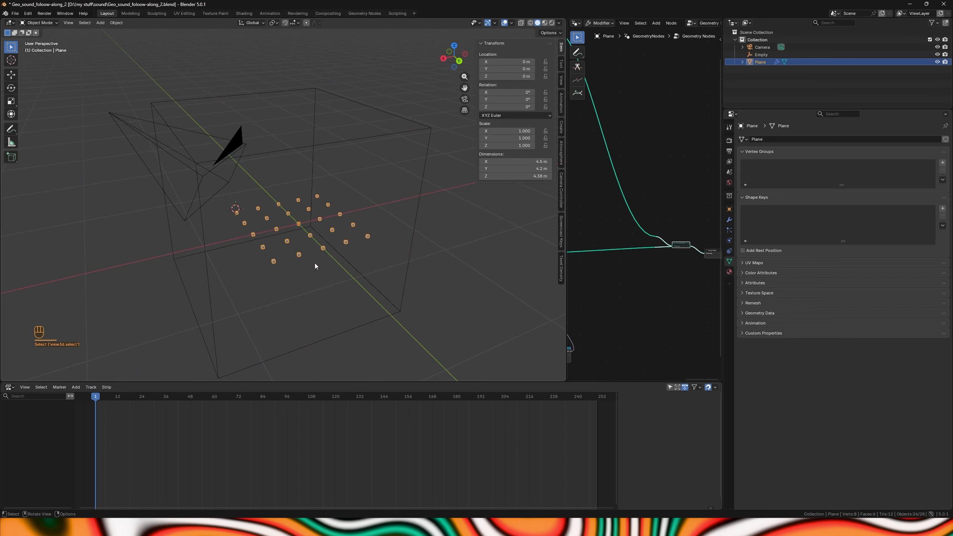
click(340, 145)
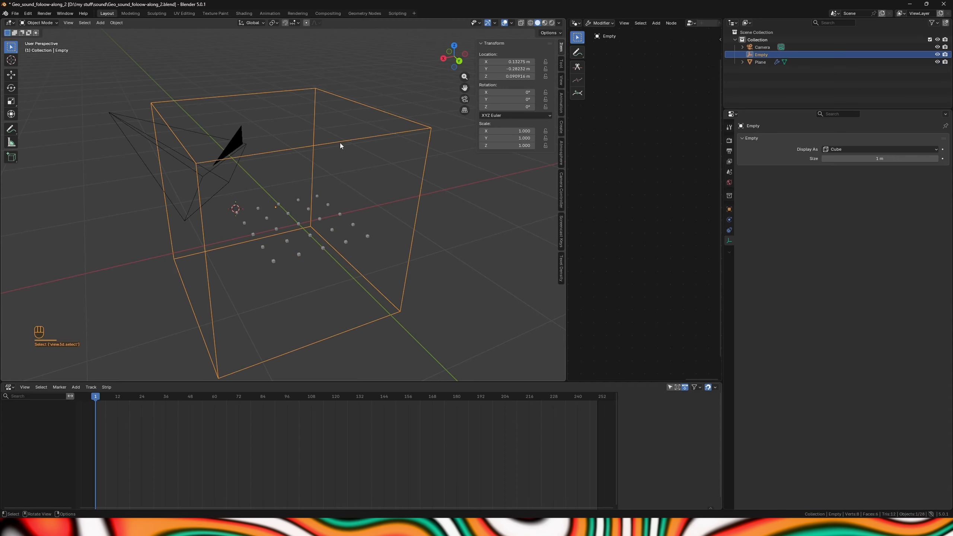
key(s)
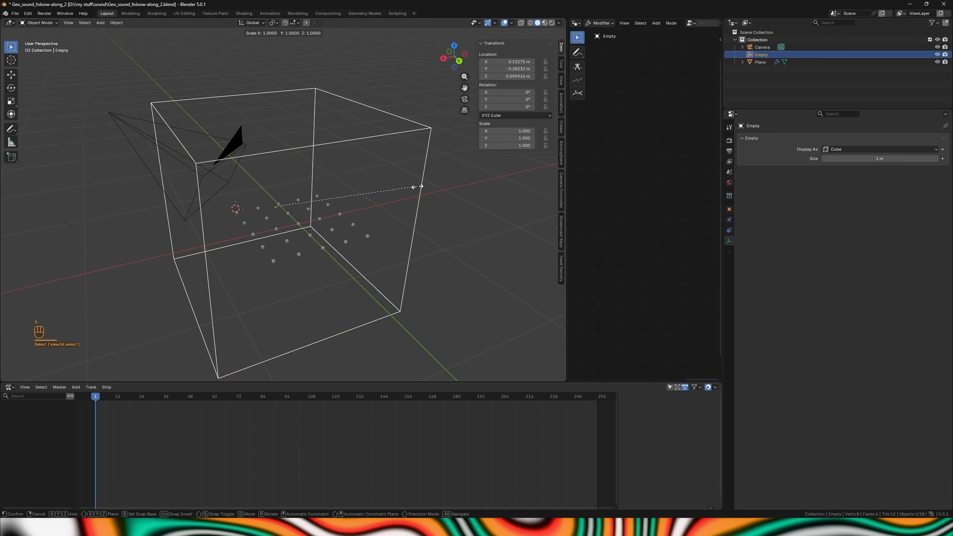
key(KP_Decimal)
key(KP_0)
key(KP_Enter)
Switch to the top view and scale the cube empty down by a further 0.5.
key(KP_7)
key(s)
key(KP_Decimal)
key(KP_5)
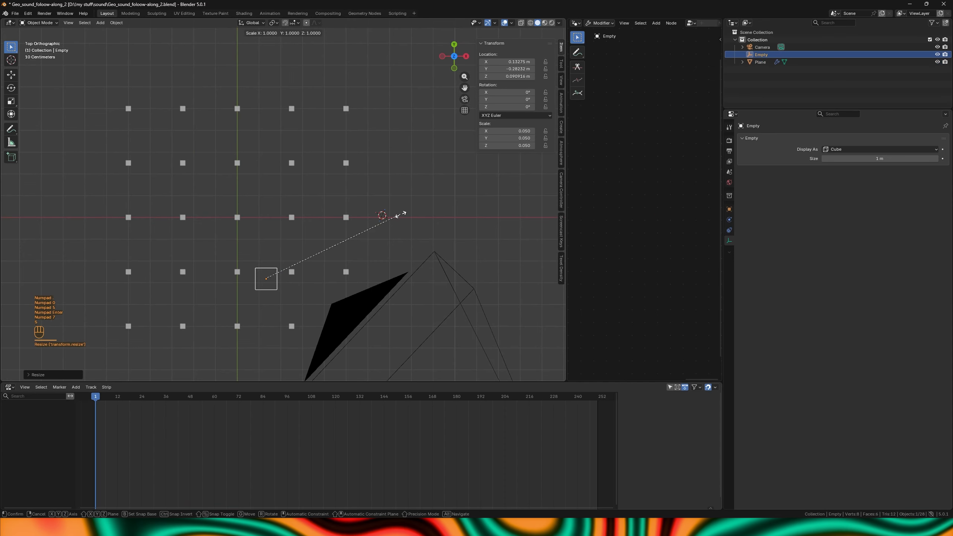
key(KP_Enter)
Move the cube empty into a new collection named "empties".
key(m)
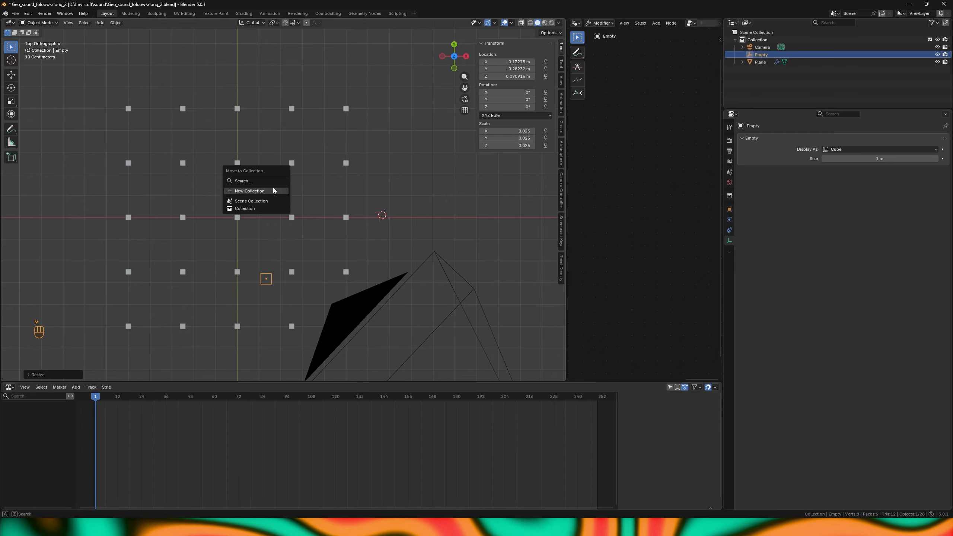
click(272, 192)
key(Return)
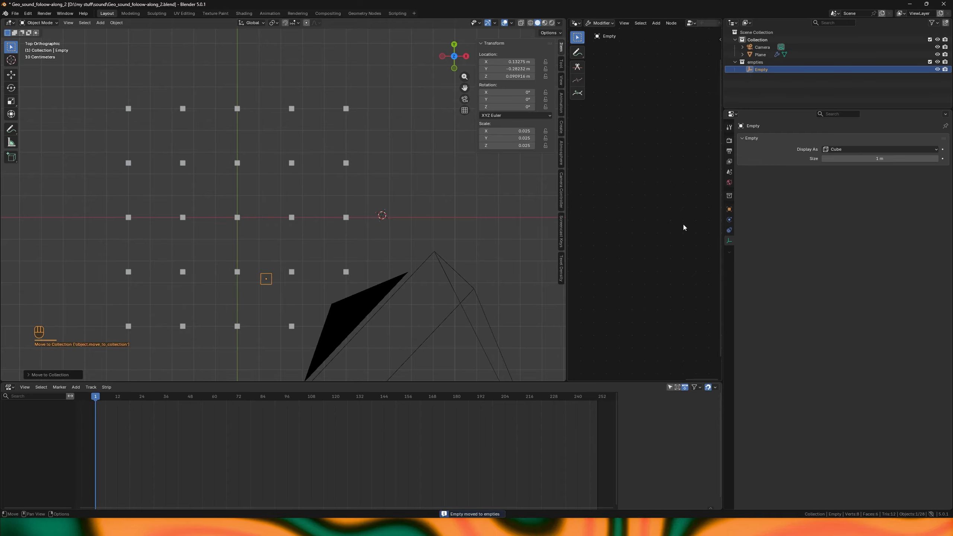
Rename the cube empty to Empty.000, checking how a duplicate gets numbered and deleting that copy.
click(729, 230)
double_click(760, 70)
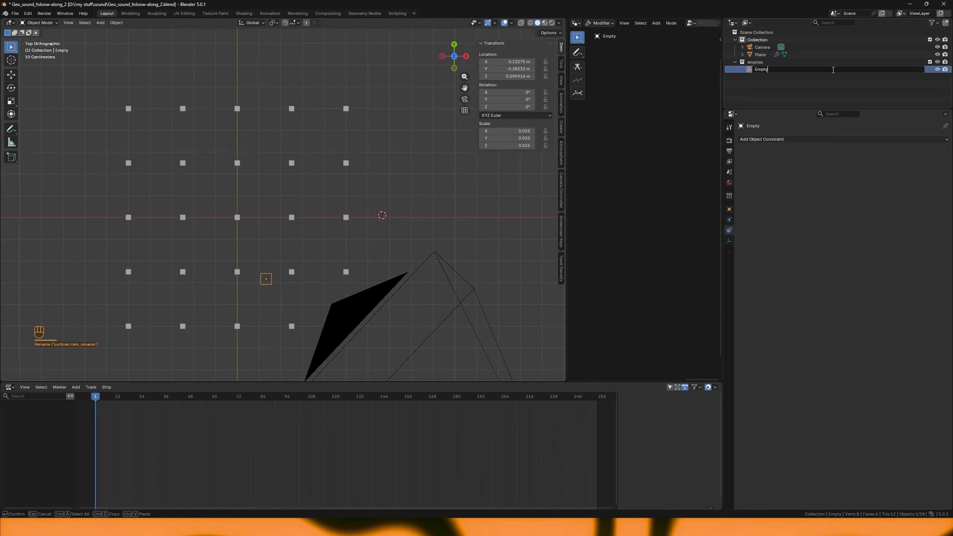
key(shift+d)
key(x)
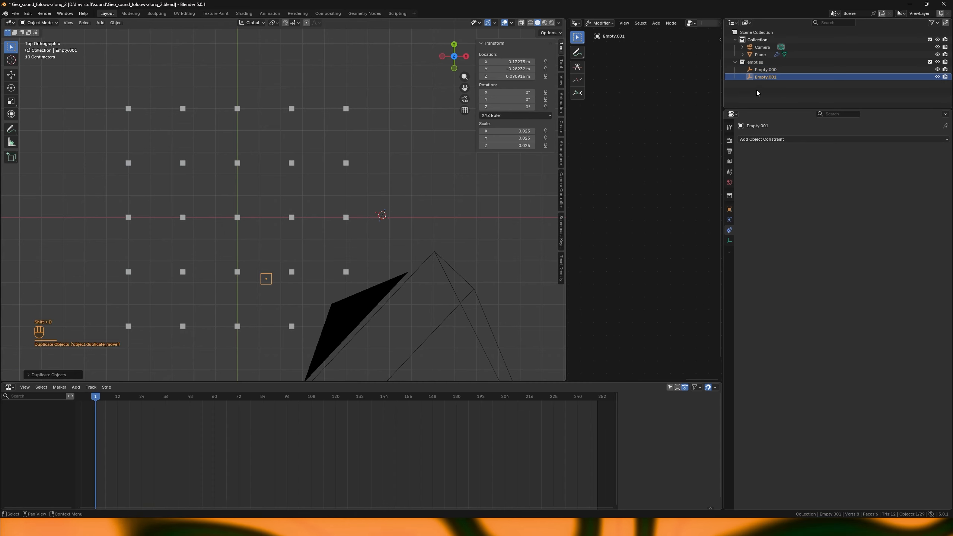
click(271, 283)
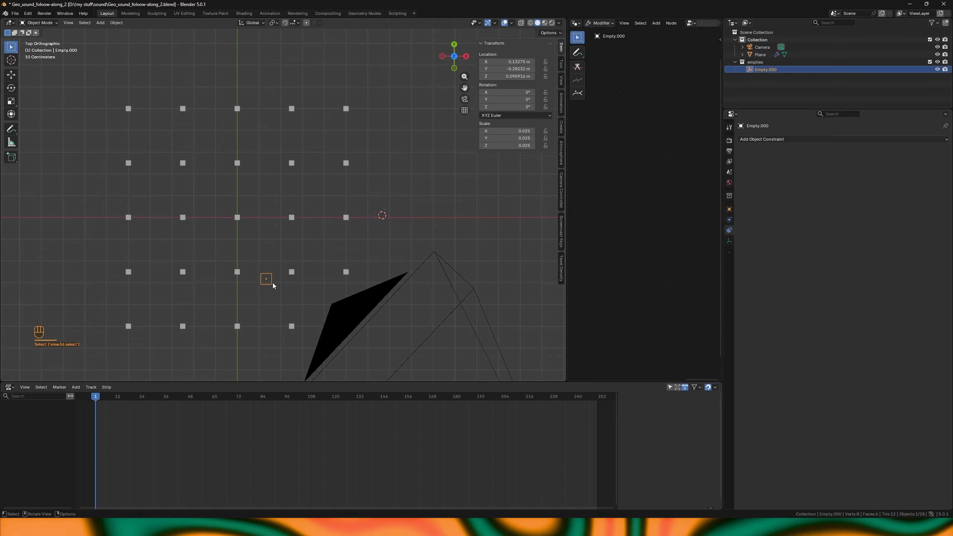
Add a Geometry Attribute constraint to Empty.000 with Plane as the target and Instance as the domain.
click(794, 141)
click(913, 201)
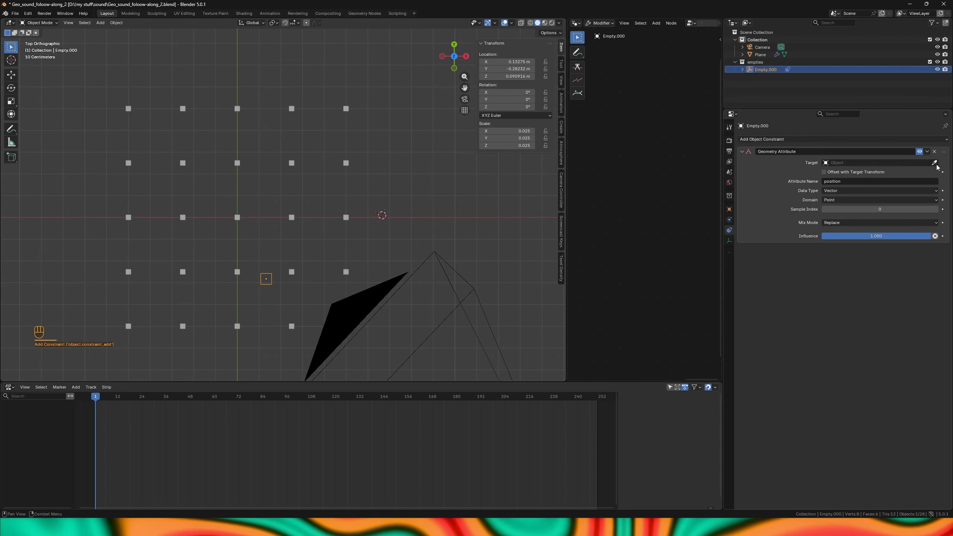
click(844, 199)
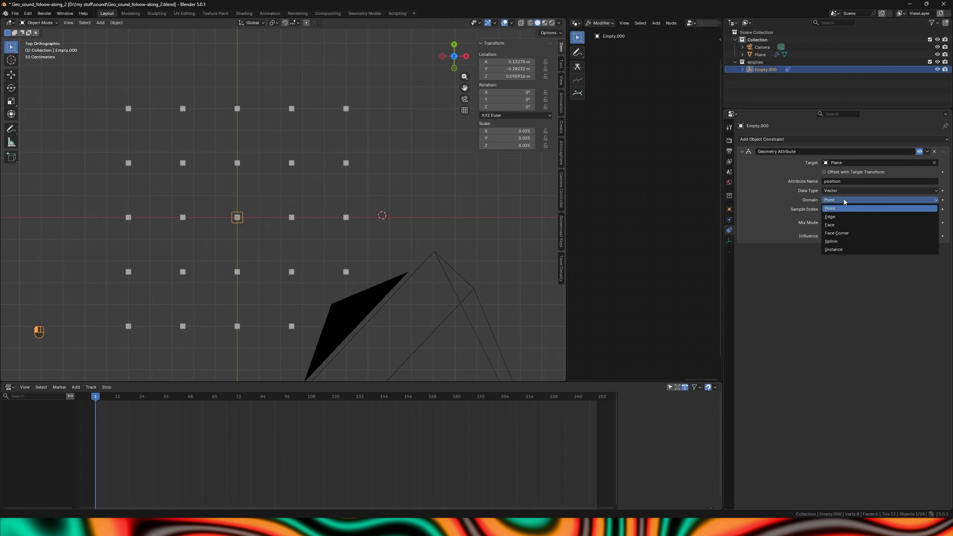
click(833, 250)
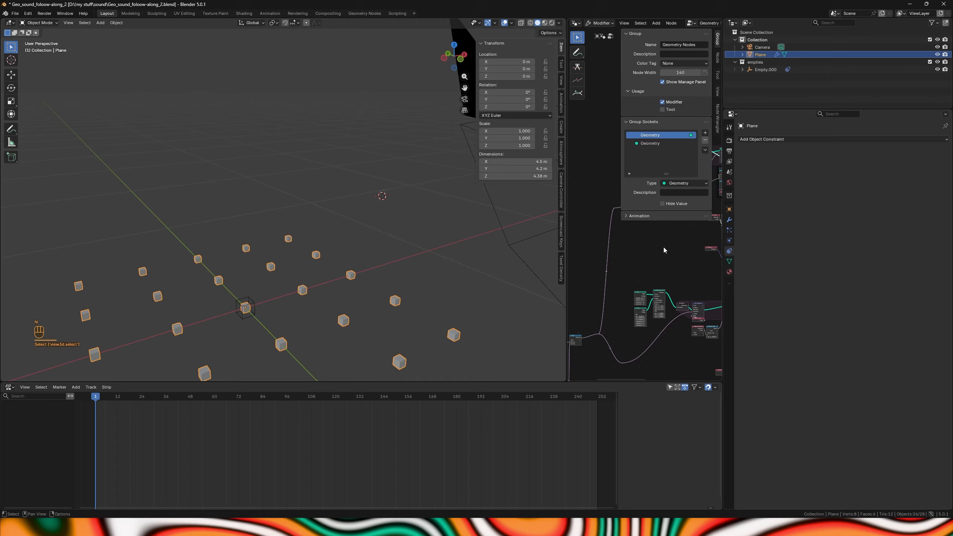
Insert a Store Named Attribute node right after the trigger cubes' simulation output in the plane's node tree.
key(ctrl+space)
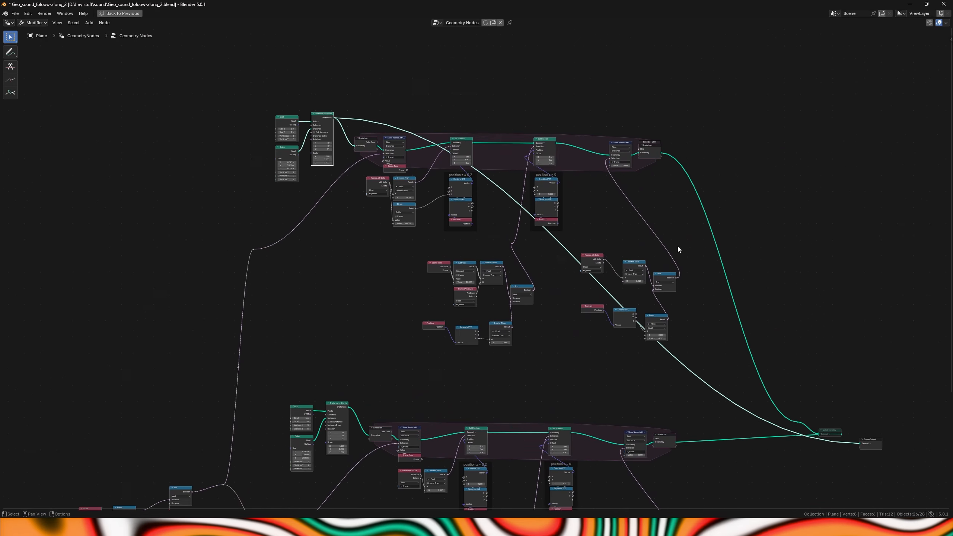
scroll(621, 192, up, 6)
shift+right_drag(555, 241, 604, 229)
key(shift+a)
text(store)
key(Return)
click(563, 186)
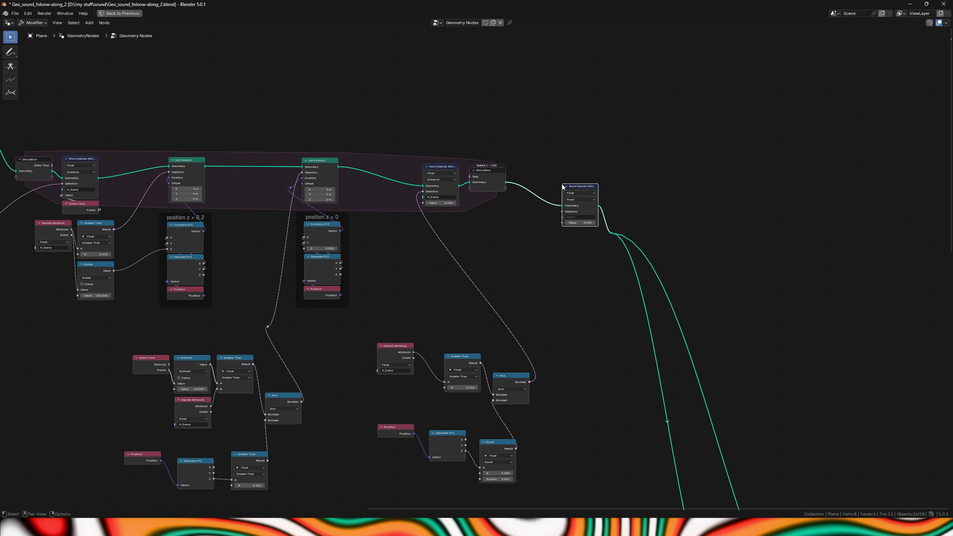
Set the new Store Named Attribute node to the Vector data type and the Instance domain.
scroll(567, 192, up, 6)
click(637, 183)
click(633, 220)
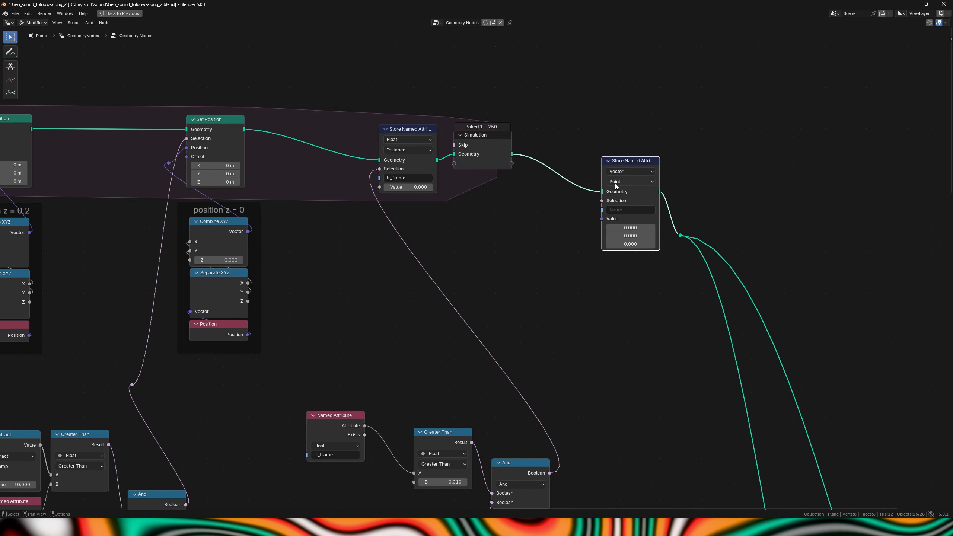
click(615, 182)
click(635, 248)
Feed a Position node into the new Store Named Attribute node's value and name the attribute po1.
middle_drag(586, 255, 539, 253)
key(shift+a)
text(posit)
key(Return)
click(471, 251)
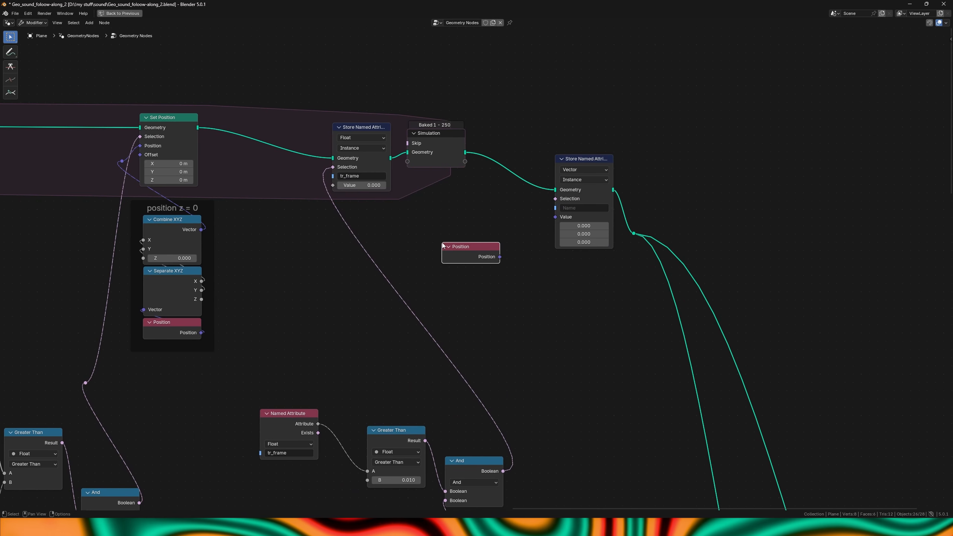
drag(500, 257, 556, 217)
click(577, 207)
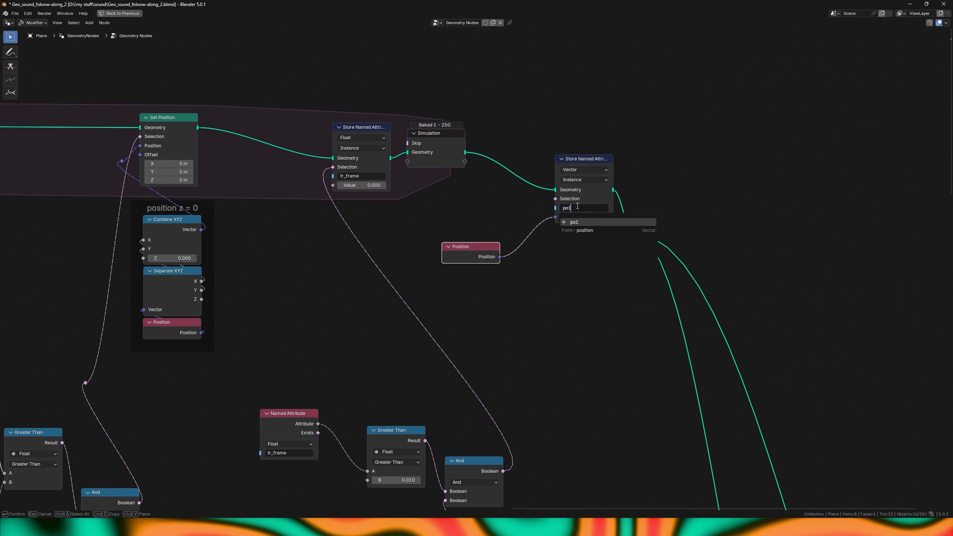
Set the Empty.000 constraint's attribute name to po1 and its sample index to 0.
key(ctrl+space)
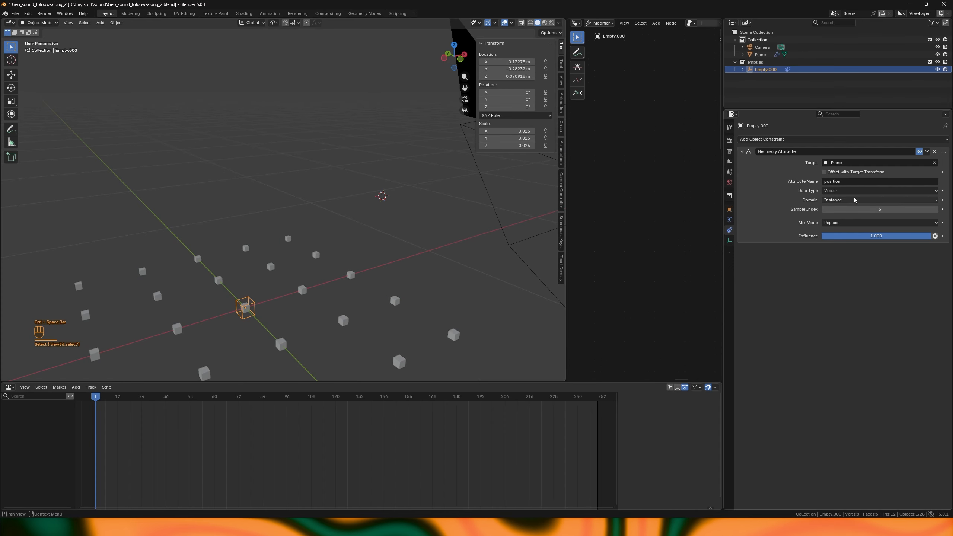
key(Return)
scroll(341, 305, down, 4)
shift+middle_drag(341, 306, 358, 274)
click(878, 210)
text(0)
key(Return)
Play the animation briefly and raise the constraint's sample index up to 10 to test which cube the empty follows.
mouse_move(300, 268)
middle_down()
mouse_move(296, 300)
mouse_move(306, 271)
middle_up()
key(shift+space)
key(shift+space)
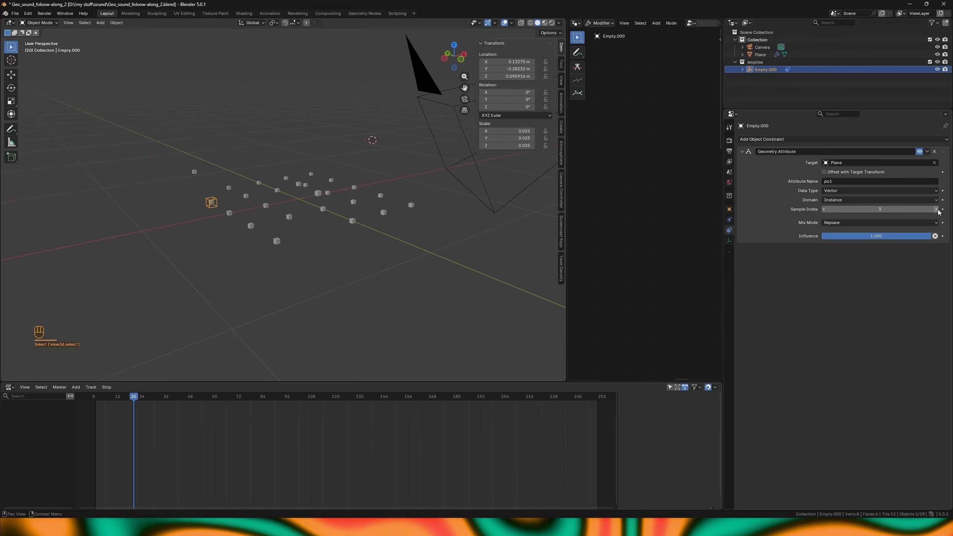
middle_drag(251, 192, 285, 195)
scroll(289, 211, up, 4)
shift+middle_drag(225, 201, 145, 199)
click(220, 189)
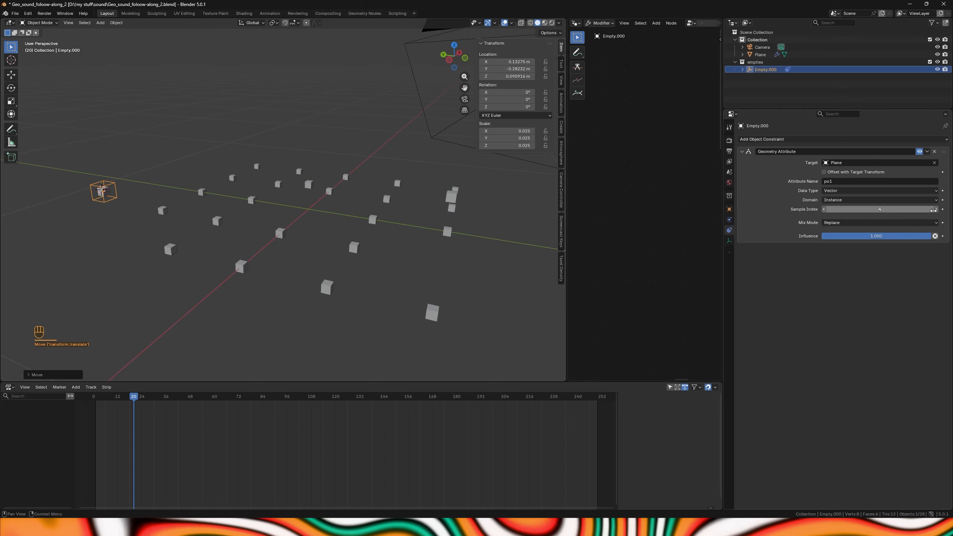
click(936, 211)
click(936, 212)
click(936, 212)
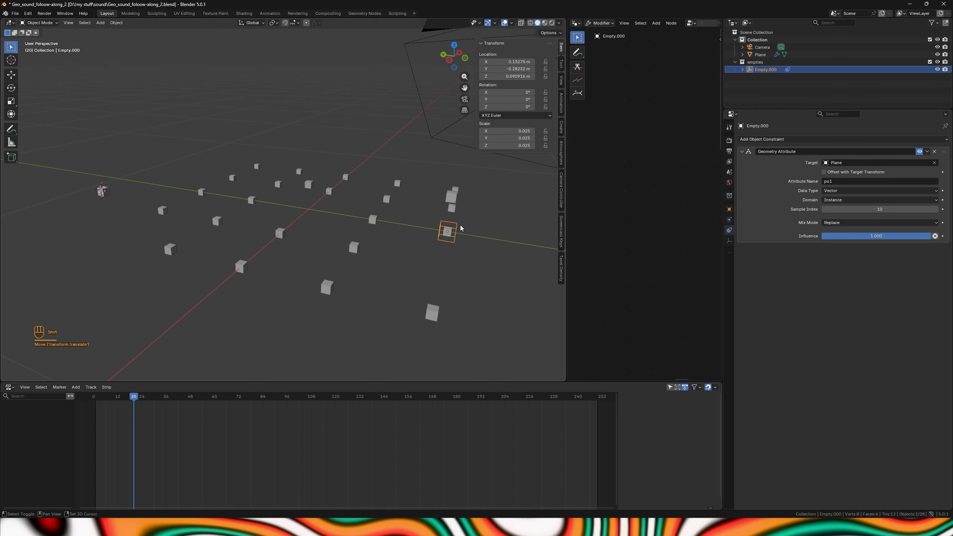
Return to the first frame and reset the Empty.000 constraint's sample index to 0.
key(shift+Left)
middle_drag(457, 218, 599, 214)
text(0)
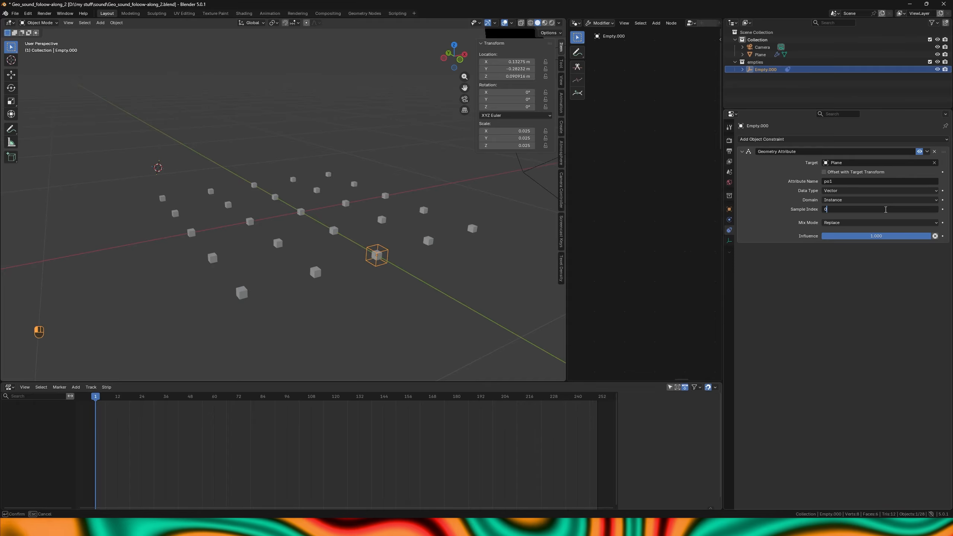
key(Return)
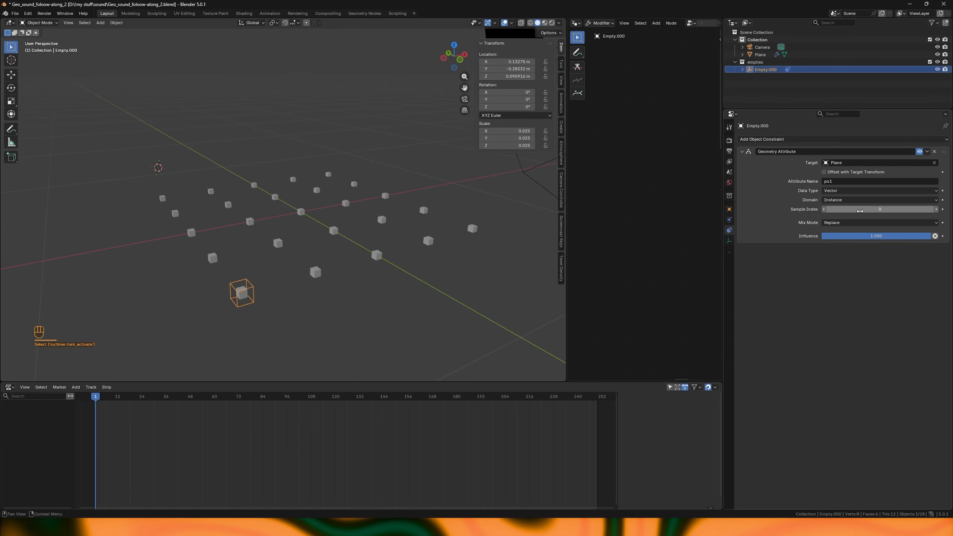
Duplicate the empty in place four times, giving the copies constraint sample indices 1 to 4.
key(shift+d)
right_click(328, 266)
click(937, 210)
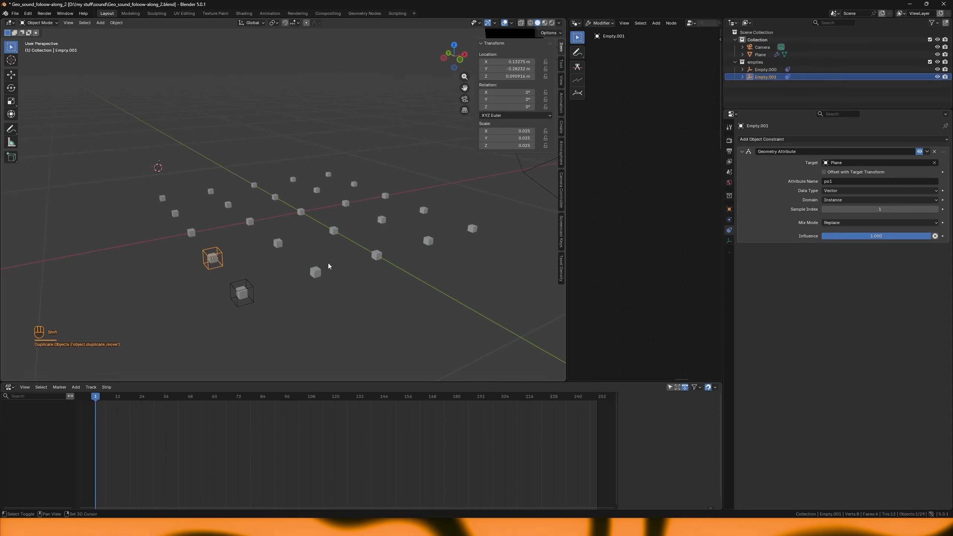
key(shift+d)
right_click(326, 266)
click(936, 210)
key(shift+d)
right_click(297, 260)
click(937, 209)
key(shift+d)
right_click(367, 207)
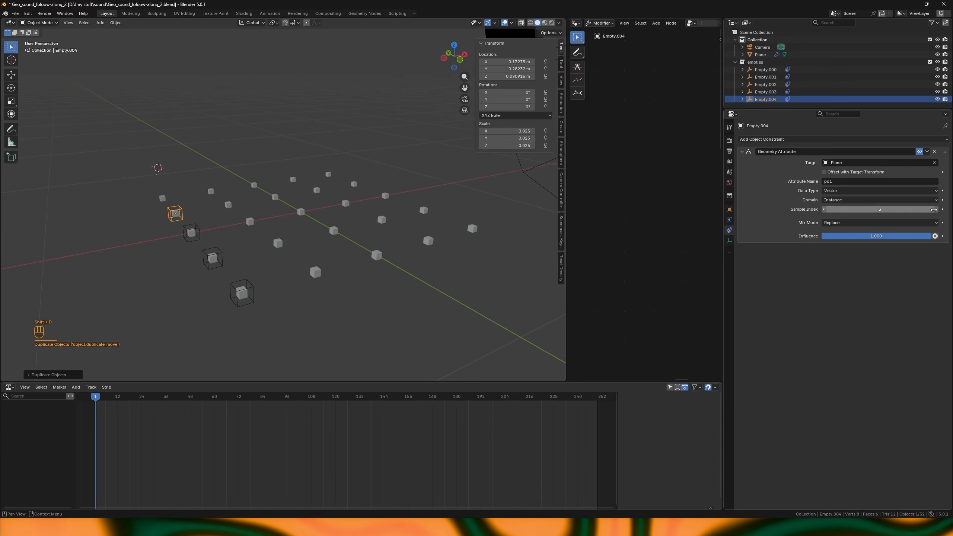
click(936, 209)
Make five more in-place duplicates of the empty, with constraint sample indices 5 to 9.
key(shift+d)
right_click(382, 230)
click(937, 209)
key(shift+d)
right_click(393, 251)
click(937, 210)
key(shift+d)
right_click(391, 241)
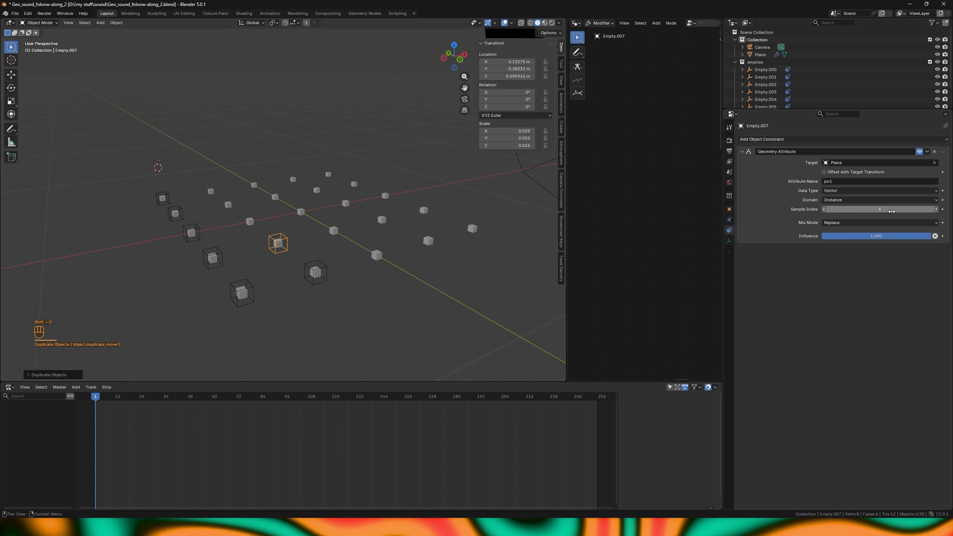
click(936, 209)
key(shift+d)
click(937, 210)
key(shift+d)
click(937, 210)
Duplicate the empty for the middle row of trigger cubes, using constraint sample indices 10 to 14.
key(shift+d)
click(936, 210)
key(shift+d)
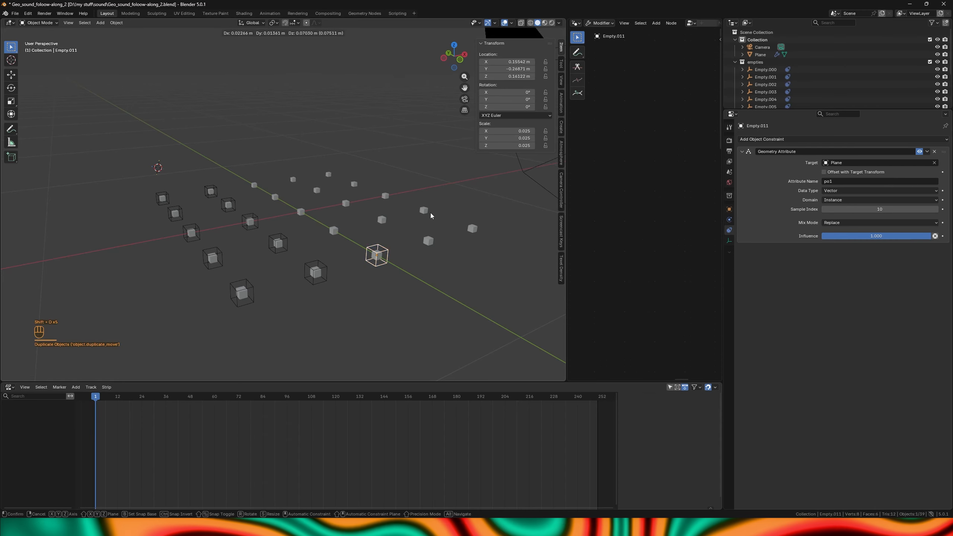
click(936, 209)
scroll(829, 69, down, 3)
key(shift+d)
click(937, 210)
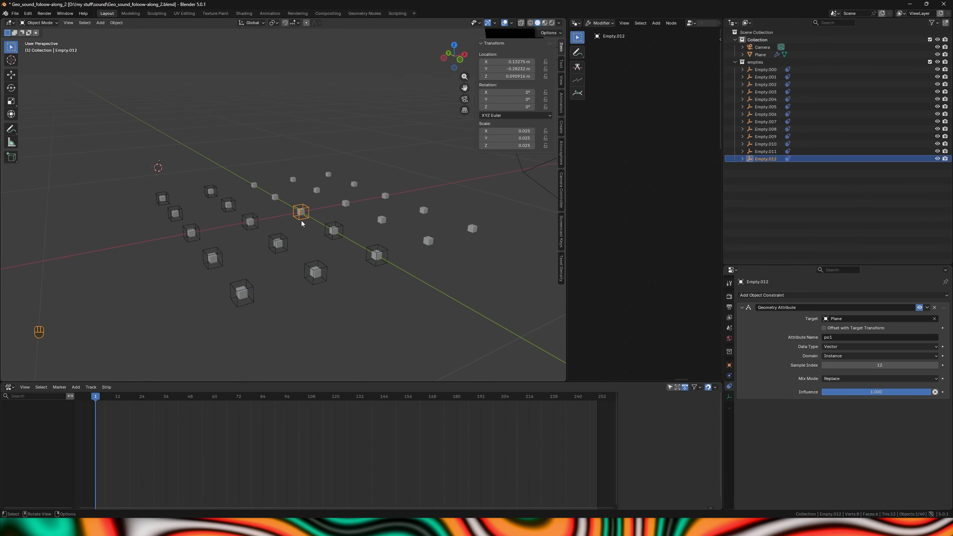
key(shift+d)
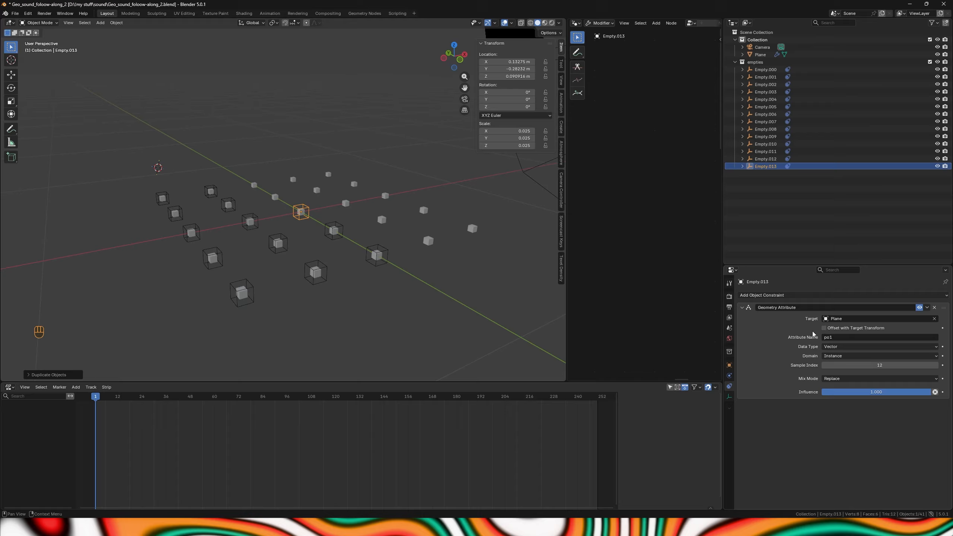
double_click(767, 166)
key(shift+d)
click(936, 365)
Duplicate the empty for the fourth row of trigger cubes, using constraint sample indices 15 to 19.
key(shift+d)
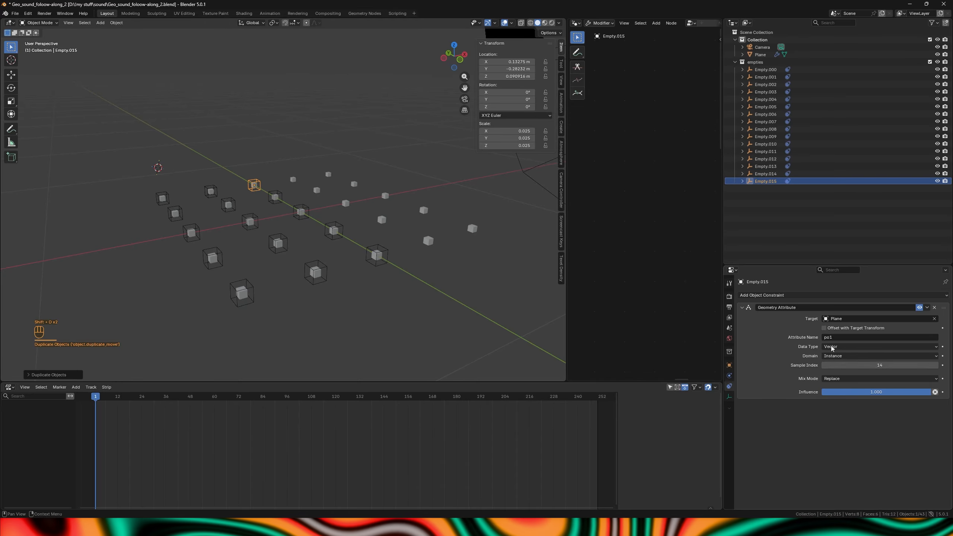
click(936, 365)
key(shift+d)
click(937, 366)
key(shift+d)
click(936, 366)
key(shift+d)
click(936, 365)
key(shift+d)
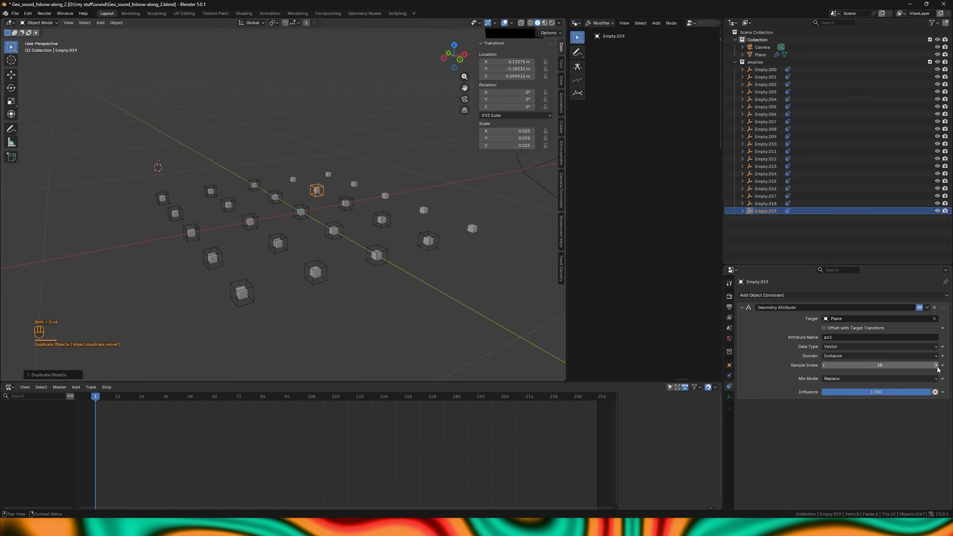
click(936, 365)
Duplicate the empty for the last row of trigger cubes, using constraint sample indices 20 to 24.
key(shift+d)
click(937, 365)
key(shift+d)
key(shift+d)
click(937, 365)
key(shift+d)
click(937, 365)
key(shift+d)
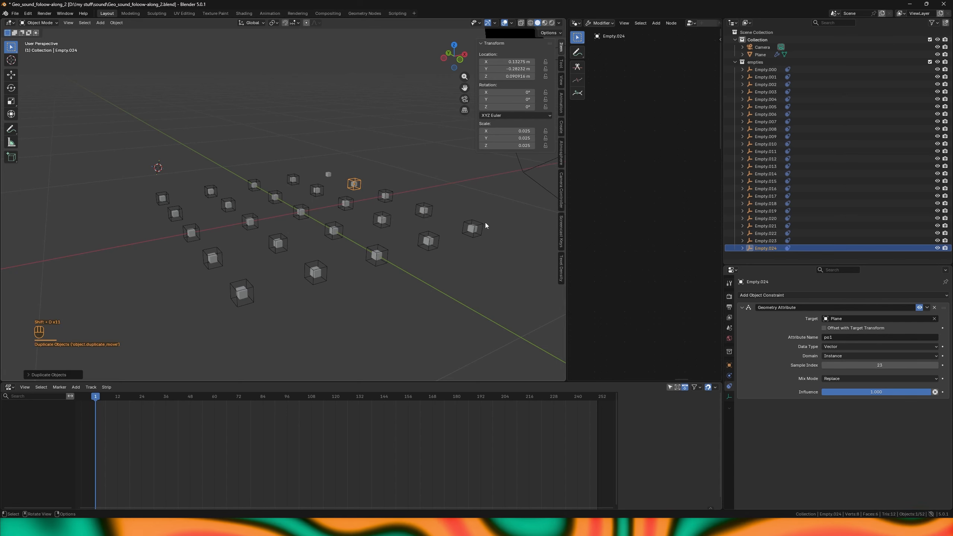
click(937, 366)
Play the animation from the first frame and examine whether each empty follows its trigger cube.
middle_drag(474, 211, 438, 200)
key(shift+Left)
key(shift+space)
key(shift+space)
scroll(374, 208, down, 6)
middle_drag(374, 209, 334, 230)
key(shift+space)
key(shift+space)
scroll(364, 194, up, 3)
key(shift+space)
key(shift+space)
scroll(334, 230, down, 1)
shift+right_drag(333, 231, 300, 232)
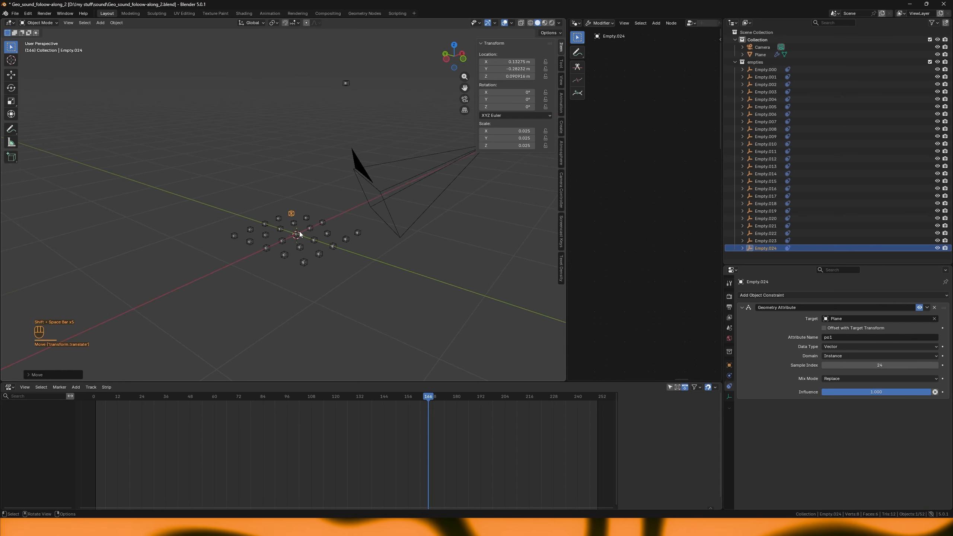
Return the timeline to the first frame and save the file.
key(shift+Left)
key(shift+space)
key(Escape)
key(ctrl+s)
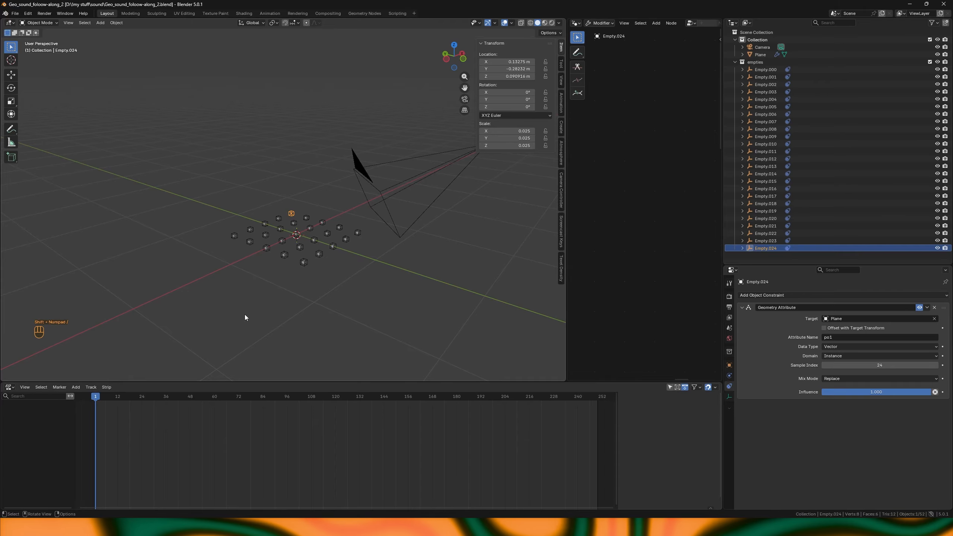
middle_drag(244, 315, 233, 322)
key(shift+a)
mouse_move(341, 269)
click(325, 305)
key(x)
click(323, 305)
Add a speaker and move it in the top view onto the corner trigger cube near X -0.5 m, Y -0.5 m.
key(shift+a)
click(318, 313)
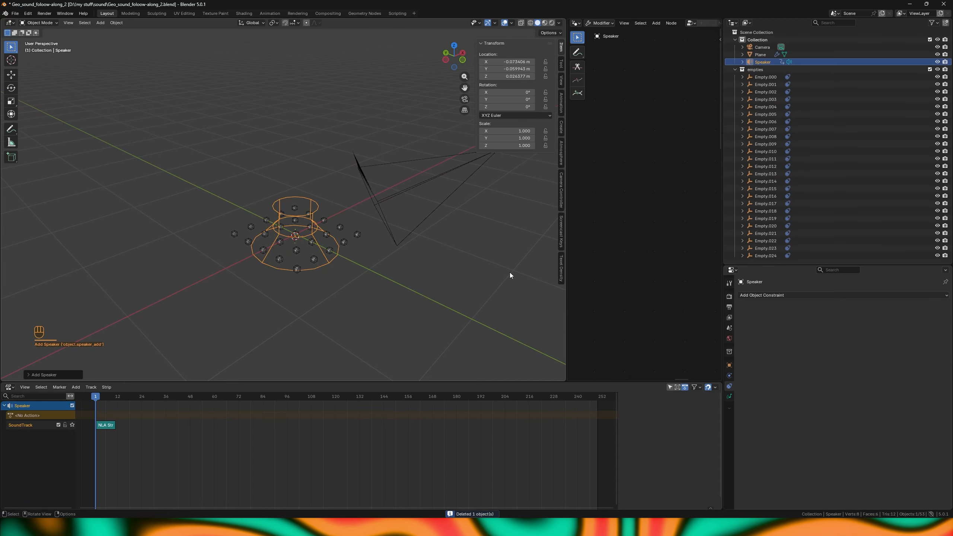
middle_drag(292, 218, 270, 238)
scroll(271, 238, up, 5)
key(KP_7)
scroll(280, 244, up, 1)
key(g)
click(207, 354)
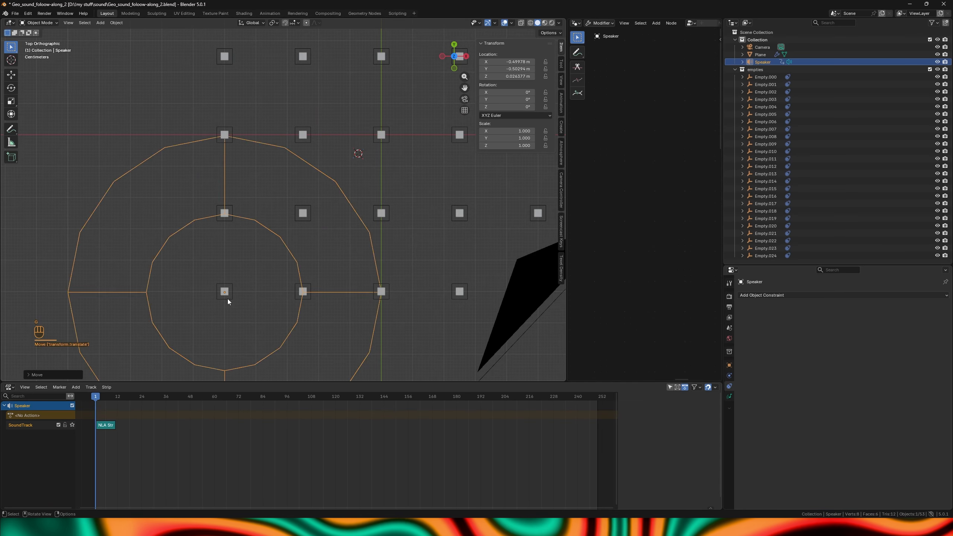
Snap the 3D cursor to the corner empty and snap the speaker to the cursor.
click(227, 299)
key(shift+s)
click(228, 337)
click(334, 292)
key(shift+s)
click(348, 235)
Scale the speaker down to 0.1 and raise it along Z to about 0.064 m.
mouse_move(348, 255)
middle_down()
mouse_move(372, 226)
mouse_move(377, 232)
mouse_move(359, 254)
middle_up()
key(s)
key(period)
key(1)
key(Return)
scroll(366, 239, up, 2)
key(g)
key(z)
click(370, 220)
Load the sound file "Games, Video, Retro, 8 Bit, Fall Tone 01 SND15031.wav" into the speaker.
click(729, 397)
click(785, 318)
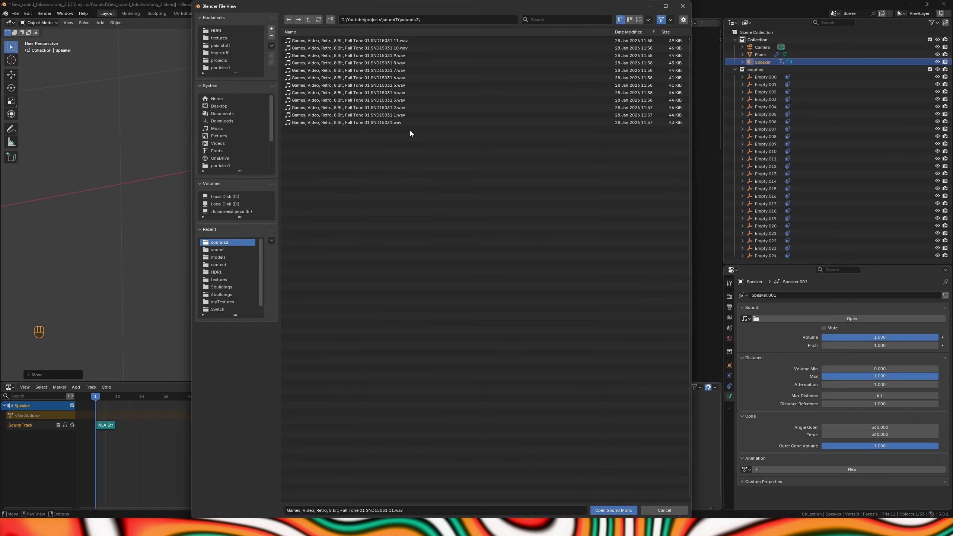
double_click(405, 123)
Move the speaker into a new collection named "speakers".
middle_drag(310, 232, 335, 218)
key(m)
click(318, 155)
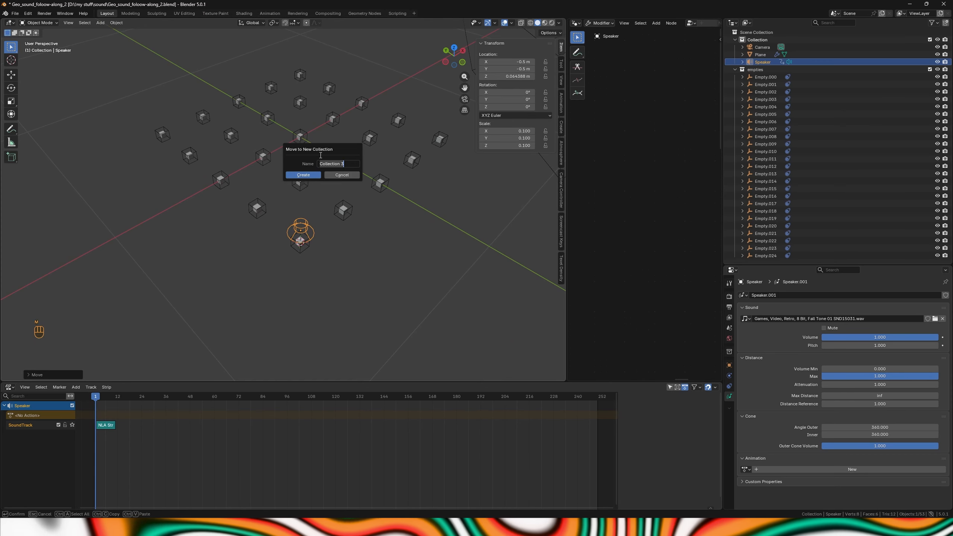
text(speakers)
key(Return)
Rename the speaker in the speakers collection to Speaker.000.
scroll(788, 226, down, 1)
double_click(764, 256)
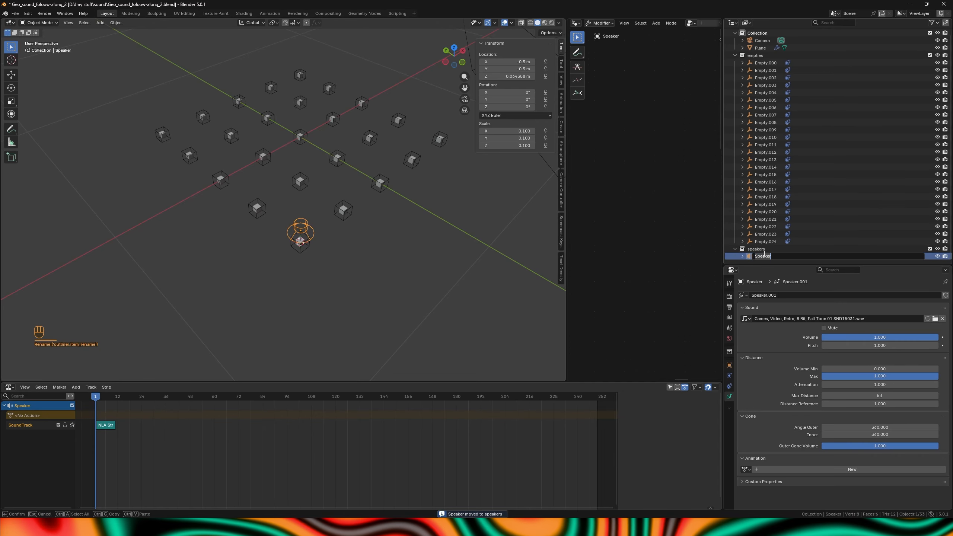
text(.000)
key(Return)
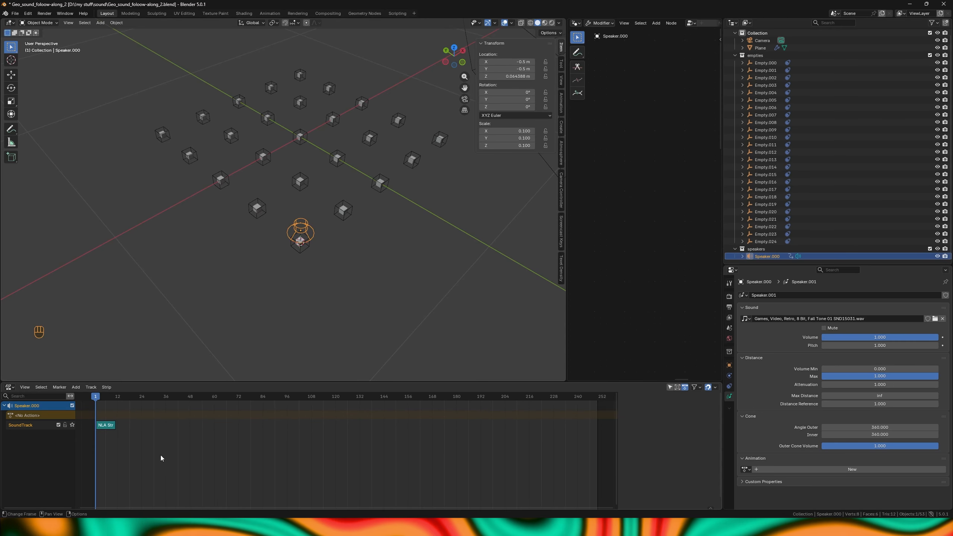
Enlarge the animation strip editor and add a driver to the Frame Start of Speaker.000's sound strip.
drag(156, 382, 156, 326)
click(108, 370)
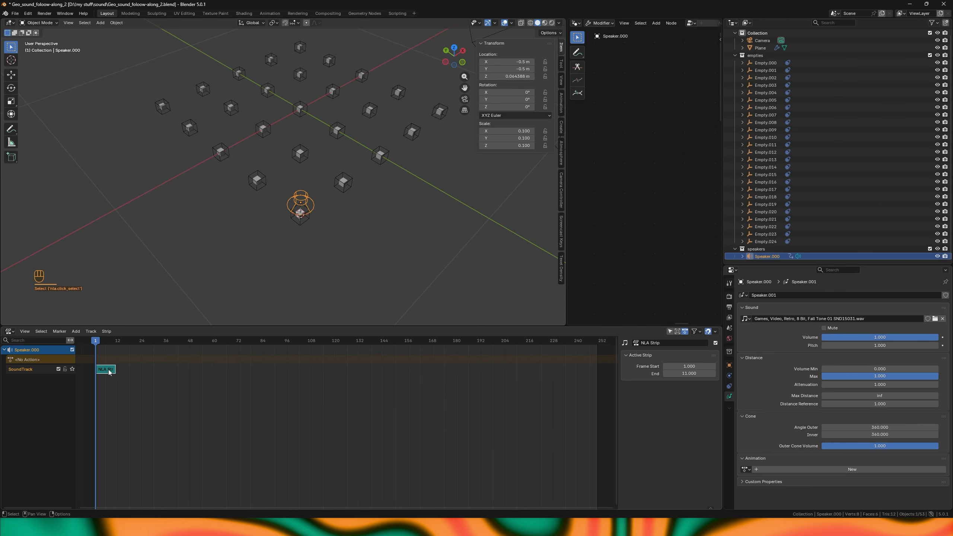
click(299, 220)
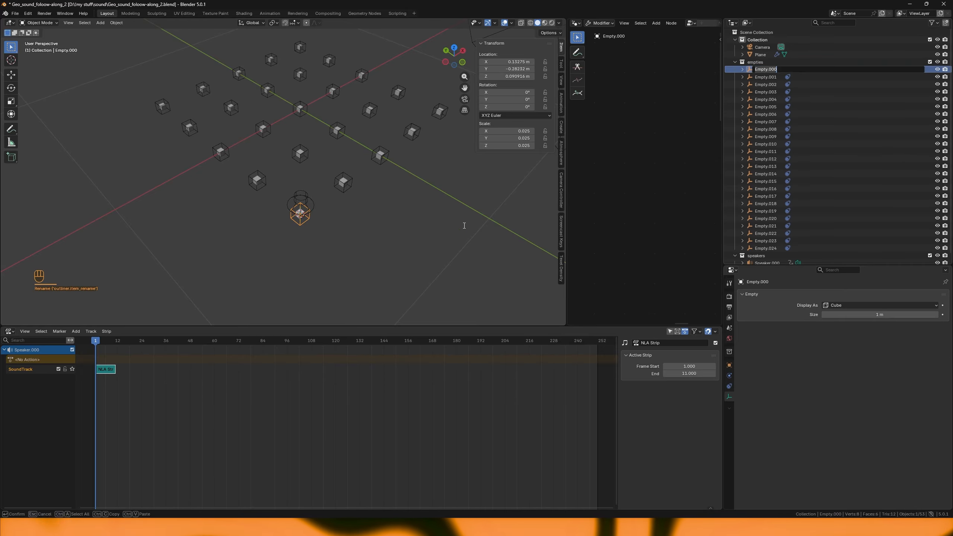
click(312, 203)
right_click(692, 367)
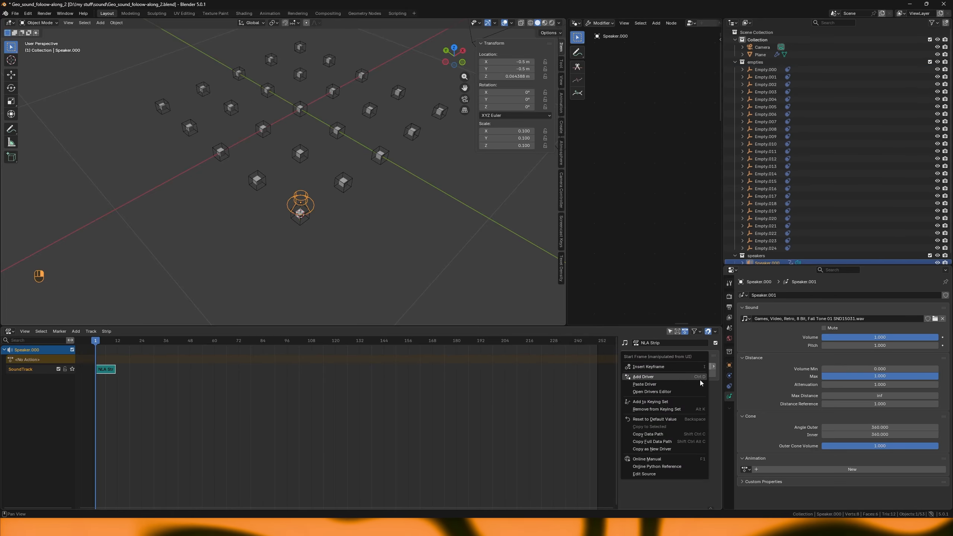
click(693, 377)
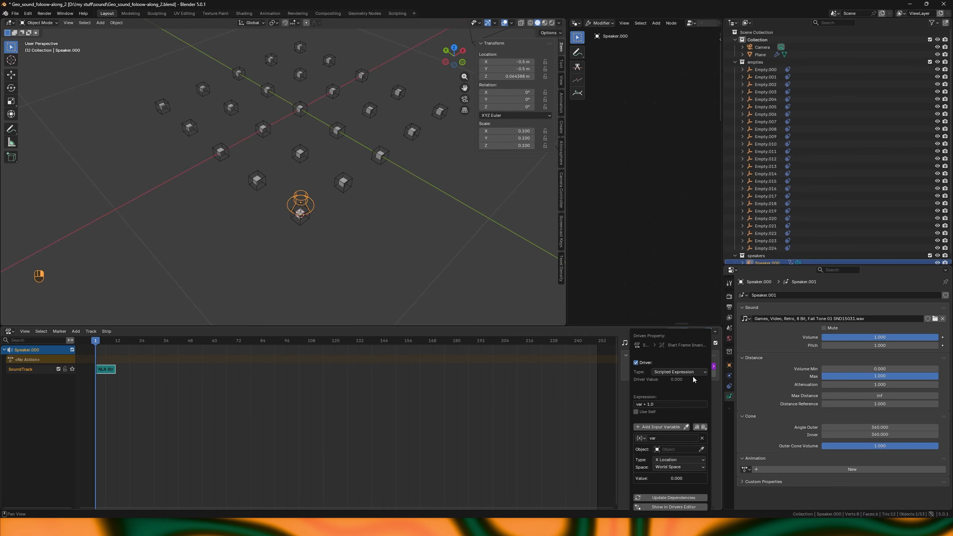
Set the driver variable to read the Z Location of Empty.000.
click(672, 449)
click(667, 414)
click(672, 459)
click(663, 471)
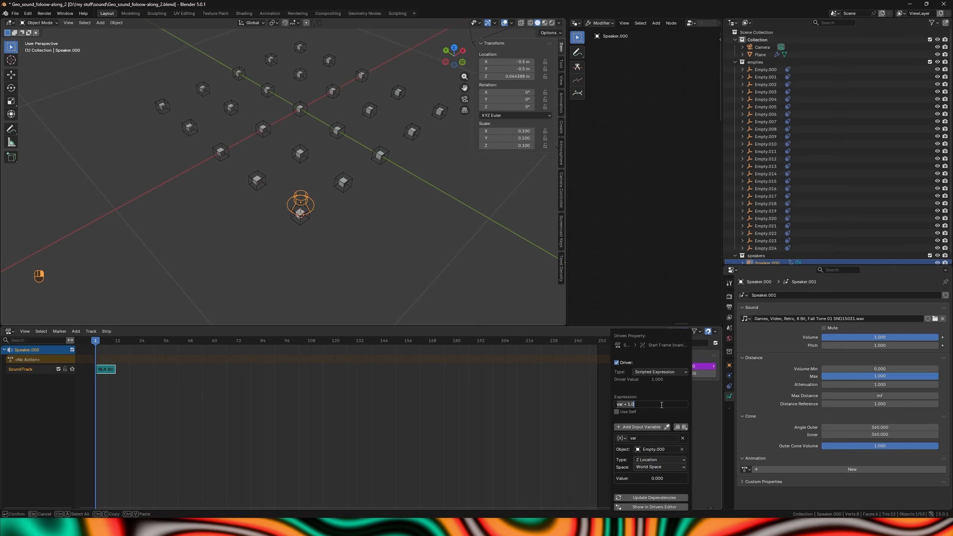
Change the driver's scripted expression to var*100.
key(BackSpace)
key(BackSpace)
key(BackSpace)
key(BackSpace)
key(BackSpace)
key(BackSpace)
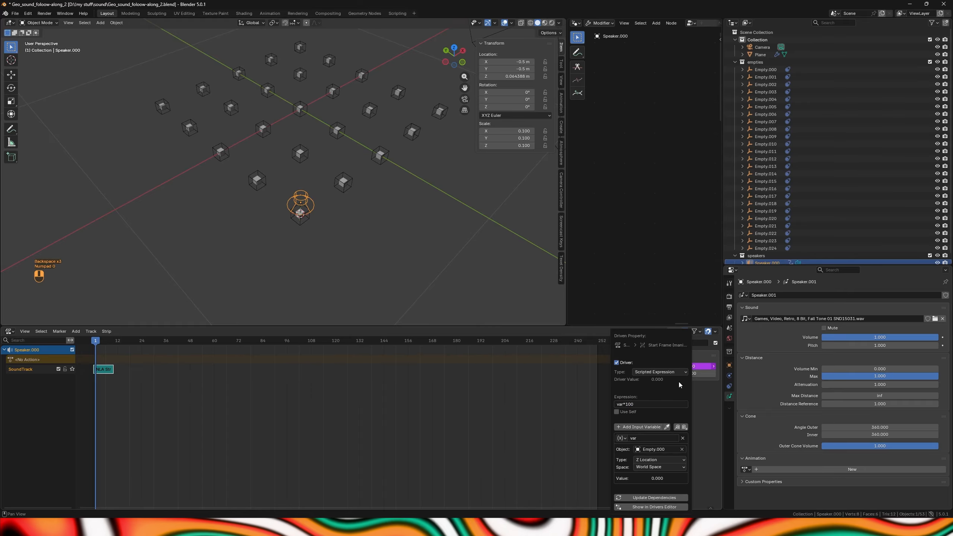
Select the cube grid and examine the Divide node's value in its geometry node tree.
click(301, 215)
click(301, 216)
middle_drag(616, 169, 715, 220)
scroll(641, 210, up, 2)
click(641, 202)
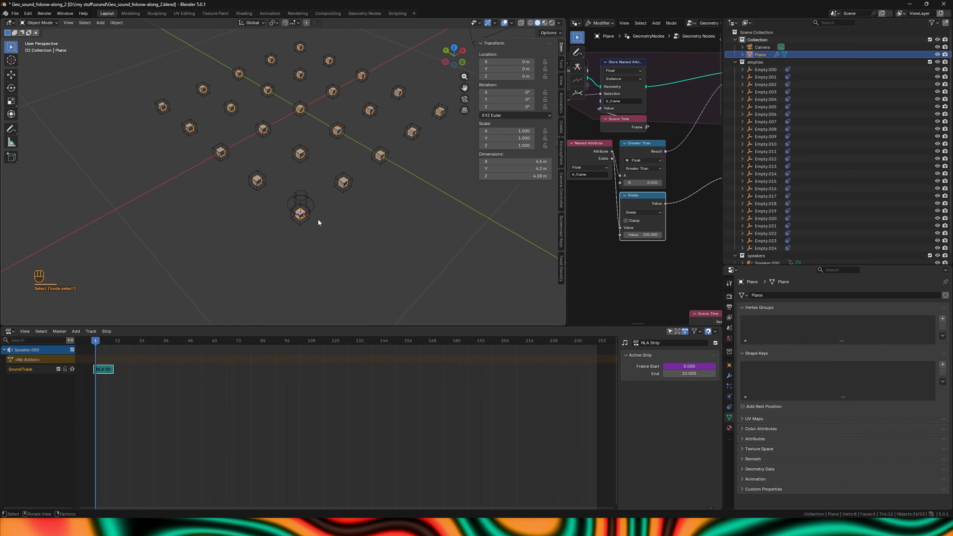
Duplicate the corner speaker and move the copy 0.25 m along Y onto the neighbouring cube.
click(300, 206)
key(shift+d)
scroll(299, 206, up, 3)
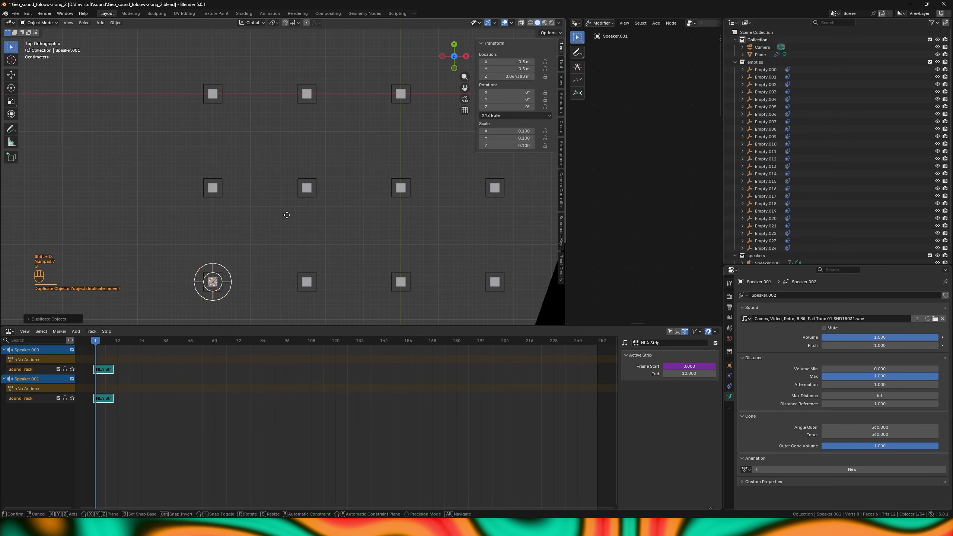
key(g)
key(y)
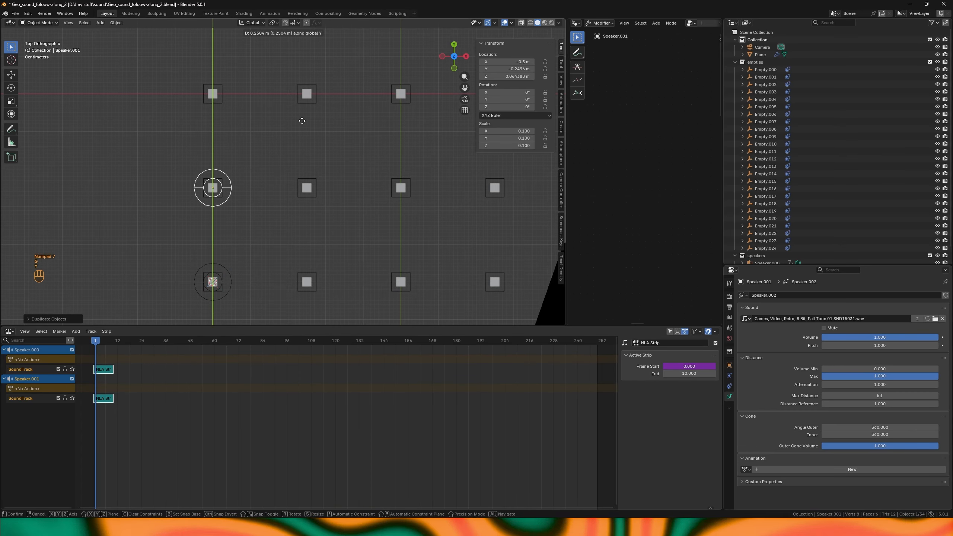
key(KP_Enter)
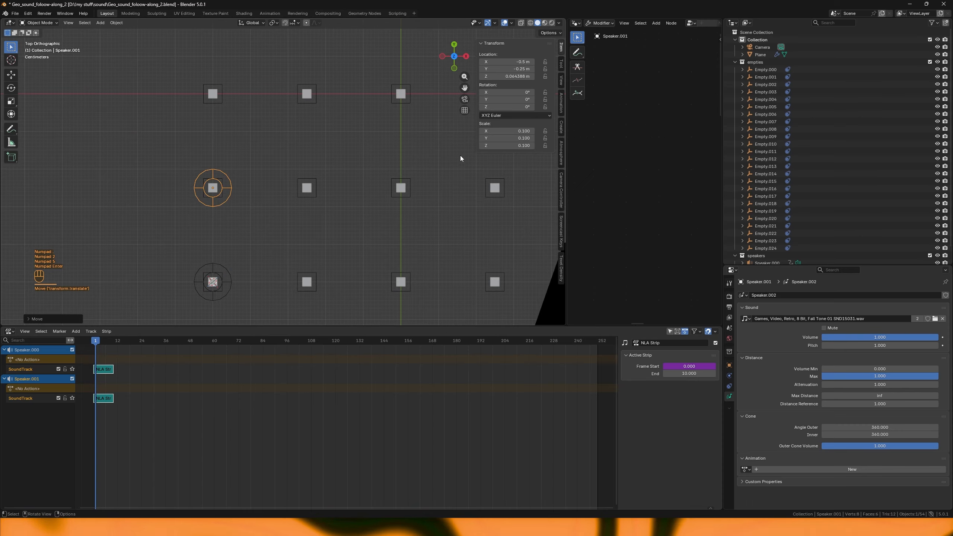
Edit the Frame Start driver of Speaker.001's sound strip so its variable targets Empty.001.
click(123, 385)
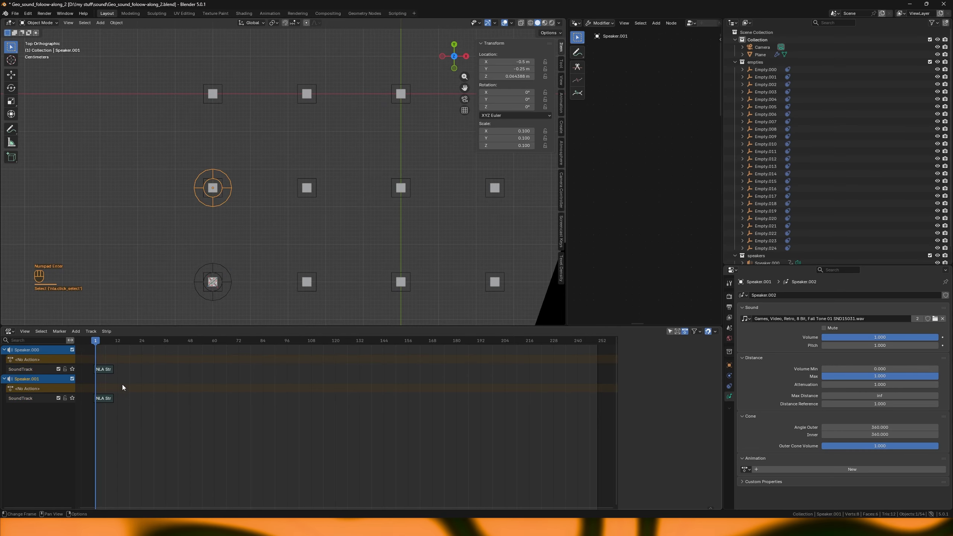
click(110, 399)
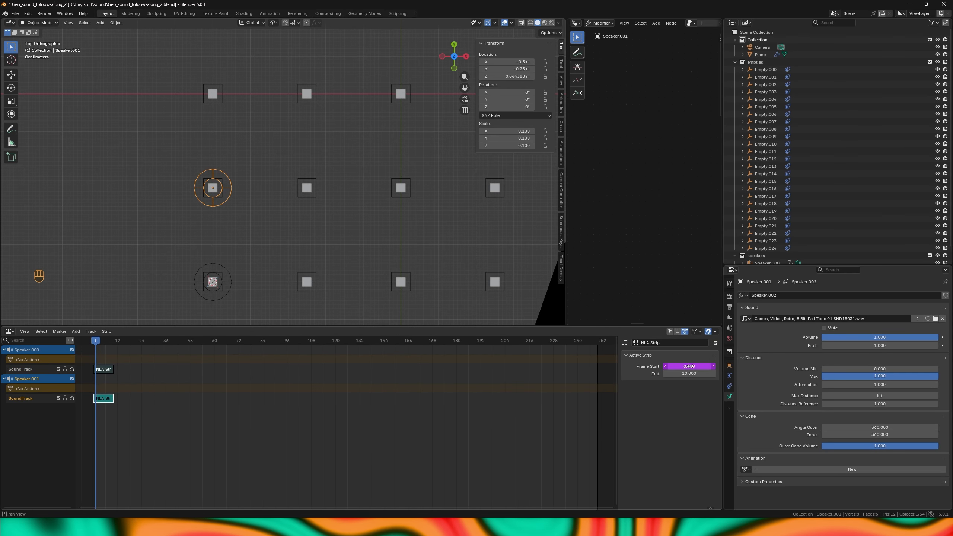
right_click(690, 366)
click(669, 408)
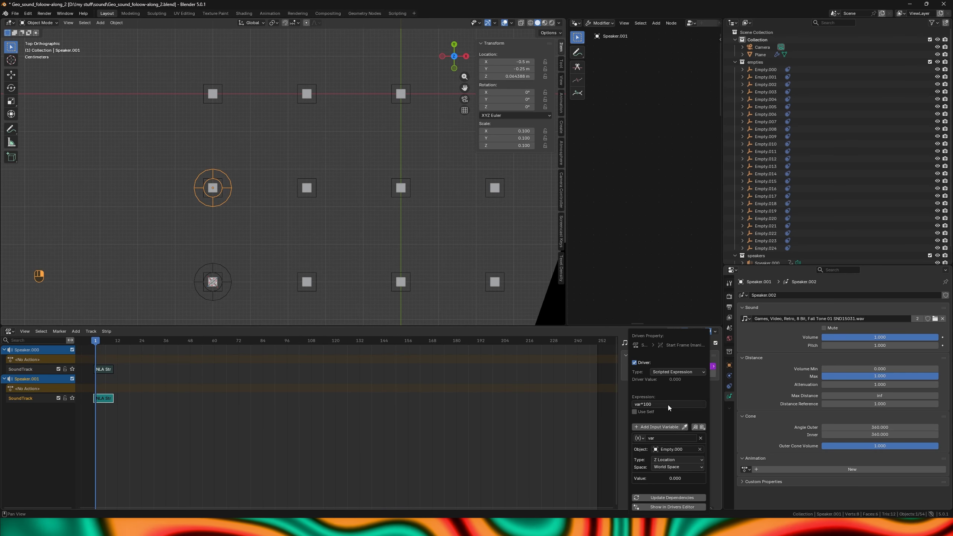
click(664, 452)
click(677, 386)
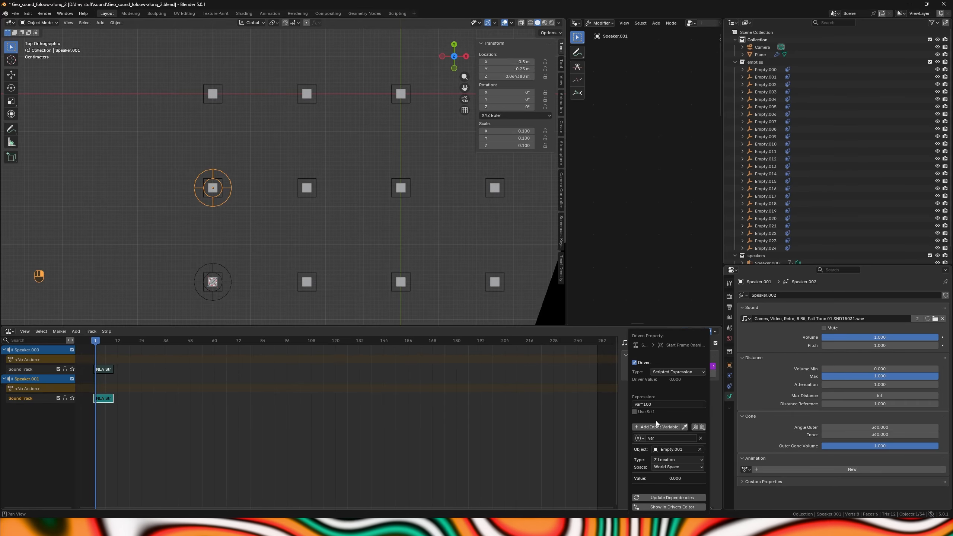
Play the animation, scrub back to about frame 50 and select the empty on the raised cube.
middle_drag(469, 260, 365, 185)
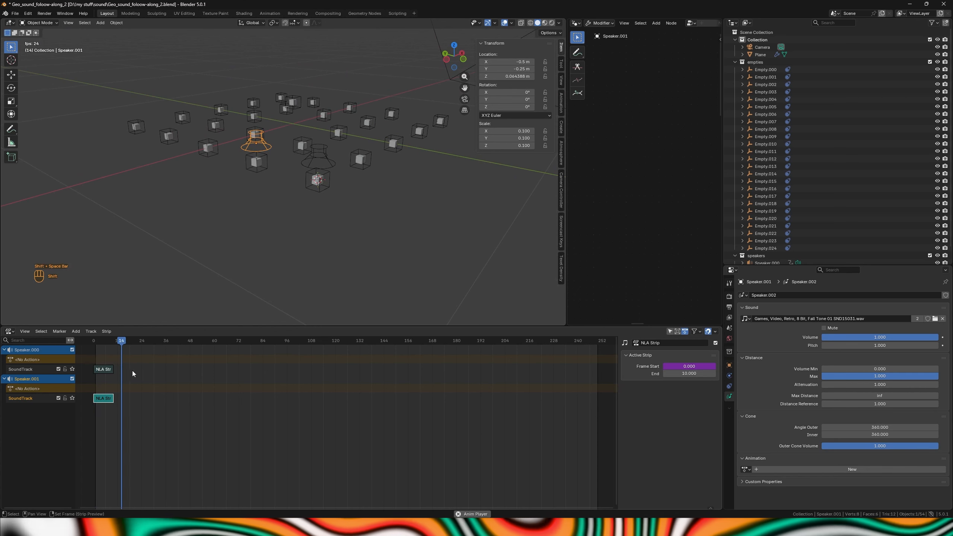
key(shift+space)
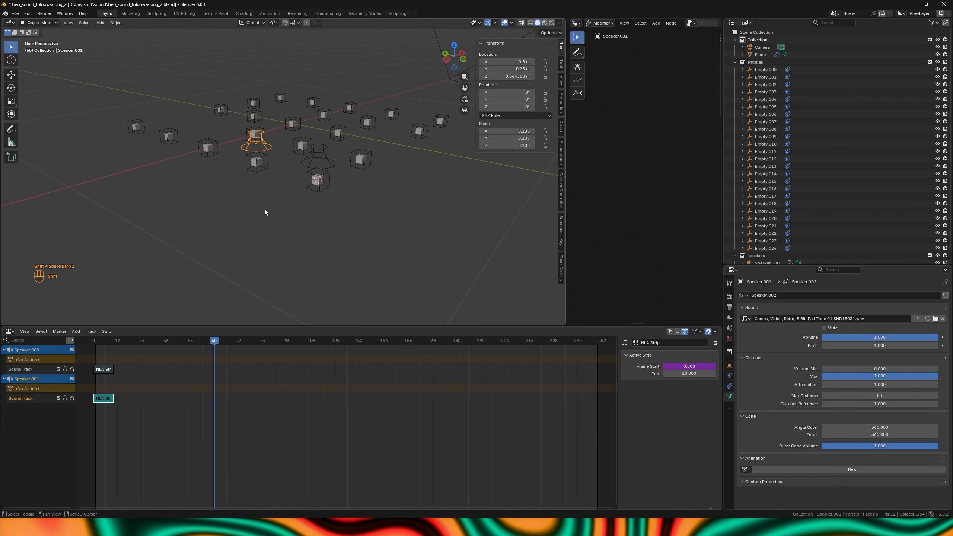
shift+middle_drag(265, 209, 230, 305)
drag(212, 340, 201, 341)
click(222, 115)
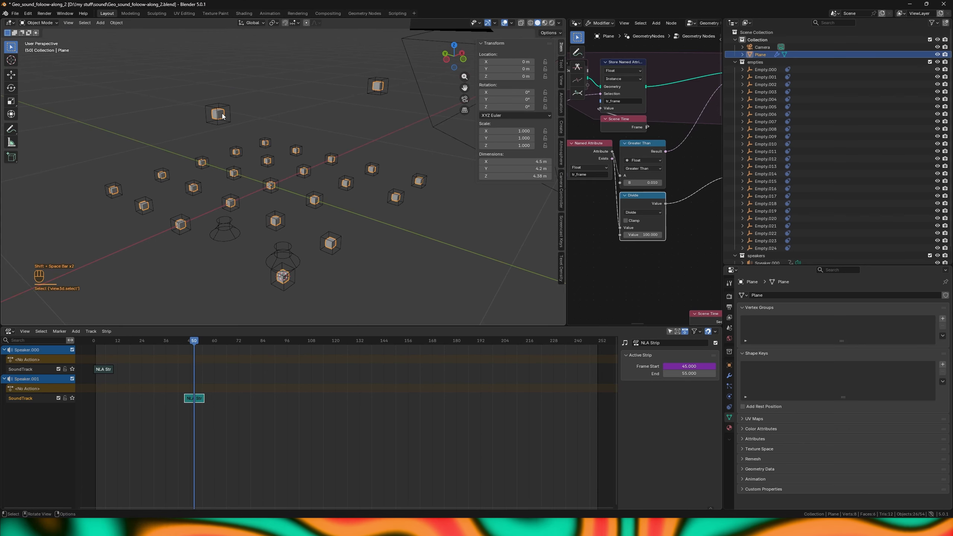
click(227, 108)
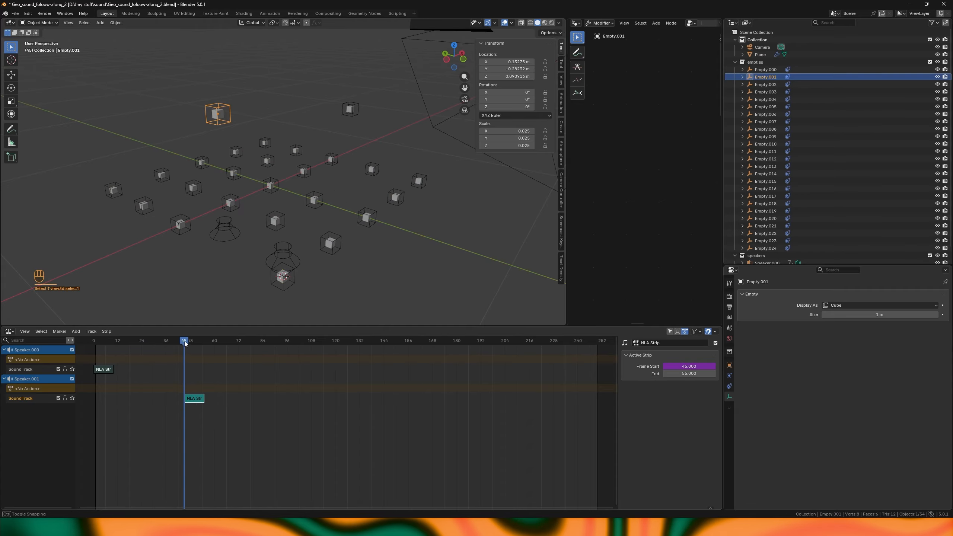
Step back and forth through frames 45 to 56 to examine when the cube rises and Speaker.001's strip shifts.
drag(184, 342, 182, 341)
key(Right)
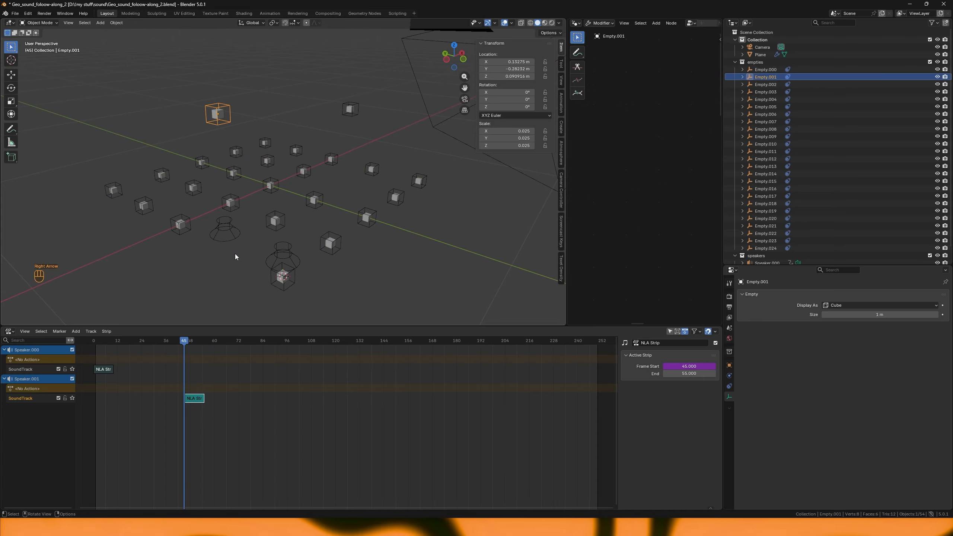
key(Left)
key(Right)
key(Right)
key(Right)
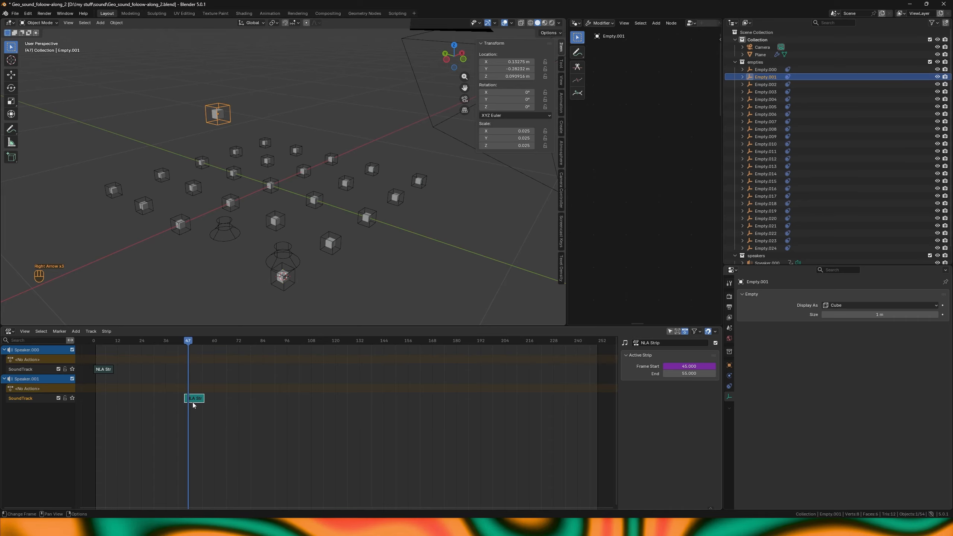
key(Right)
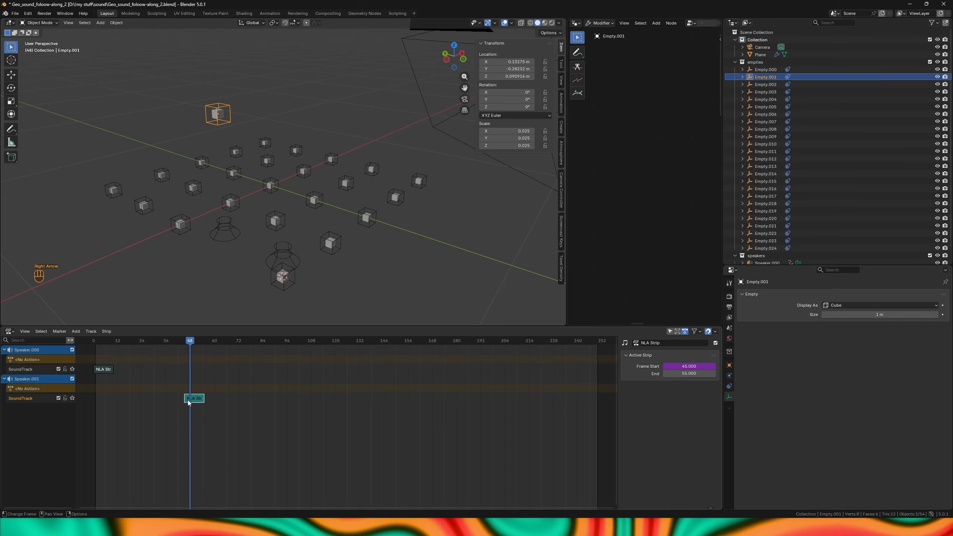
key(Left)
key(Left)
key(Left)
key(Right)
key(Right)
key(Right)
key(Right)
key(Right)
key(Right)
key(Right)
key(Right)
key(Right)
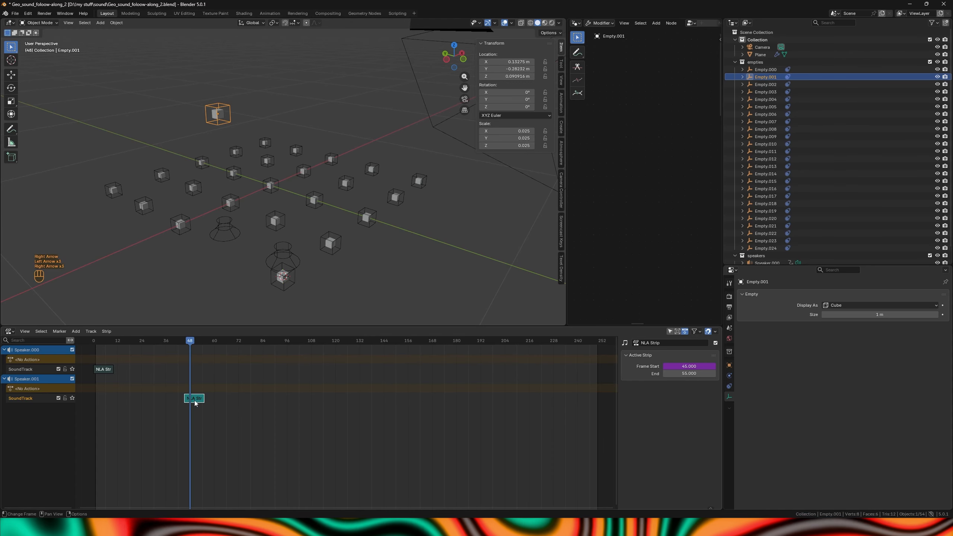
key(Right)
key(Right)
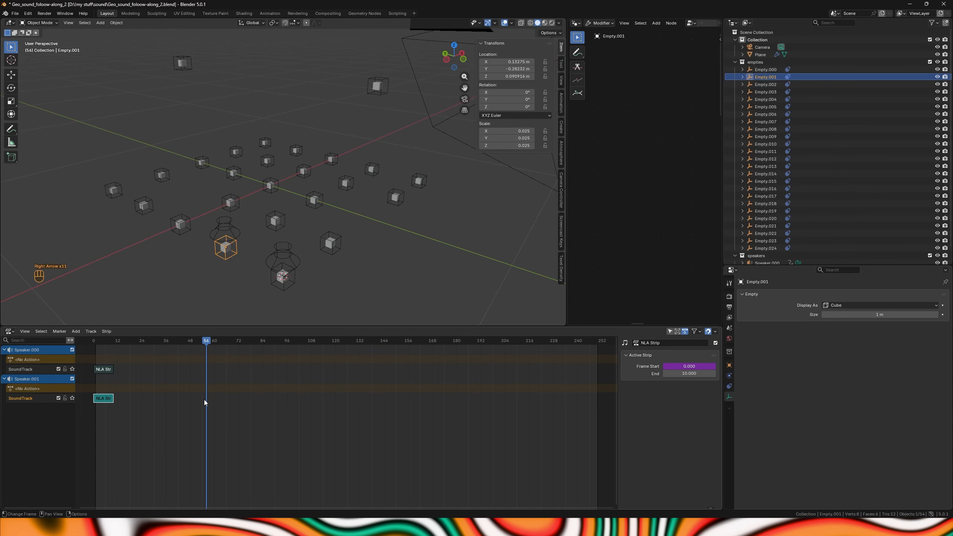
key(Left)
key(Left)
key(Left)
key(Left)
key(Left)
key(Left)
key(Left)
key(Left)
key(Left)
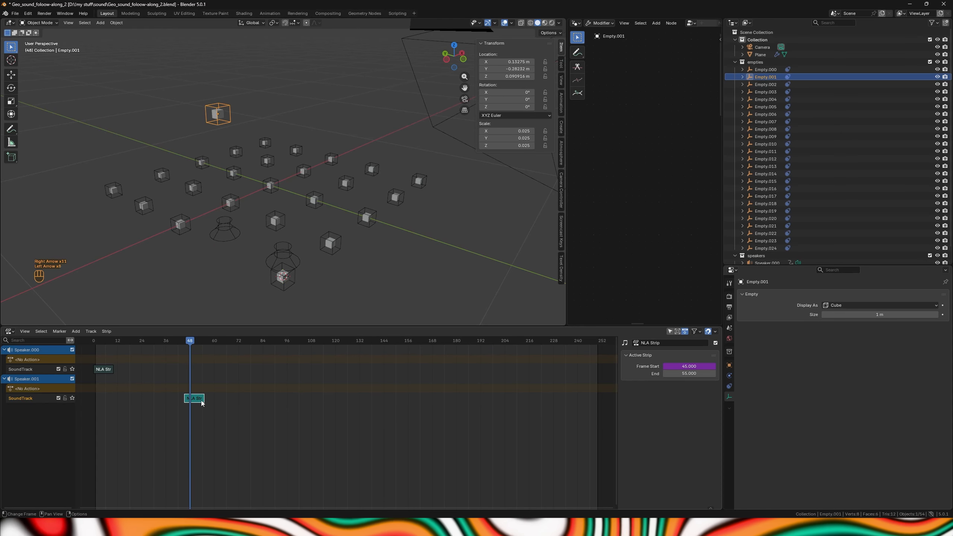
Select the cube grid and examine its geometry node tree in a maximized editor.
click(217, 114)
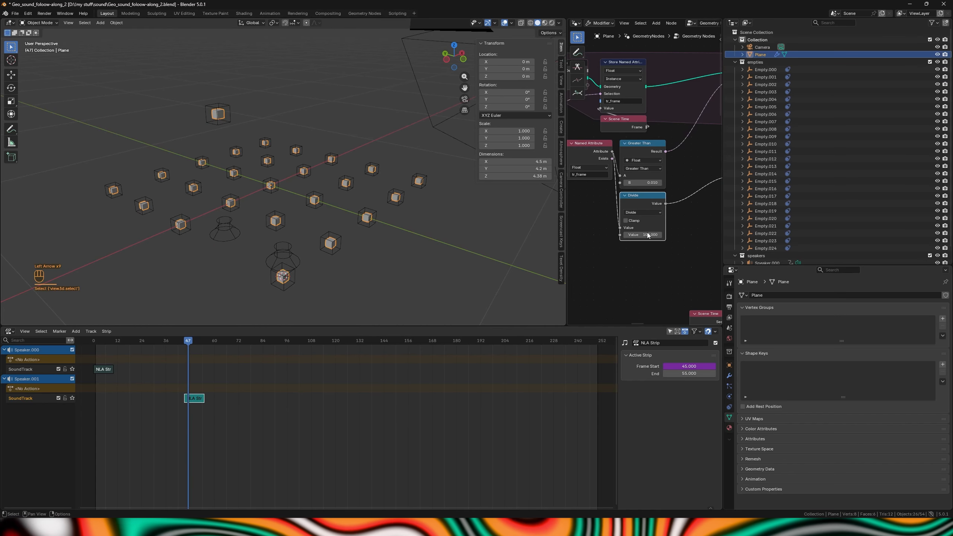
scroll(649, 236, down, 4)
key(ctrl+space)
middle_drag(908, 370, 490, 241)
middle_drag(527, 321, 656, 249)
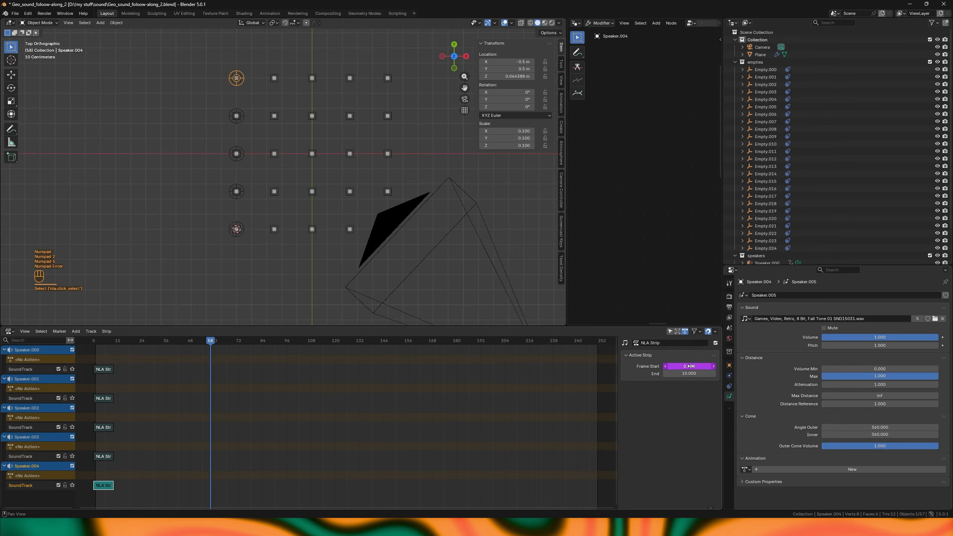
Set the Frame Start driver of Speaker.013's sound strip to target Empty.013.
shift+click(222, 196)
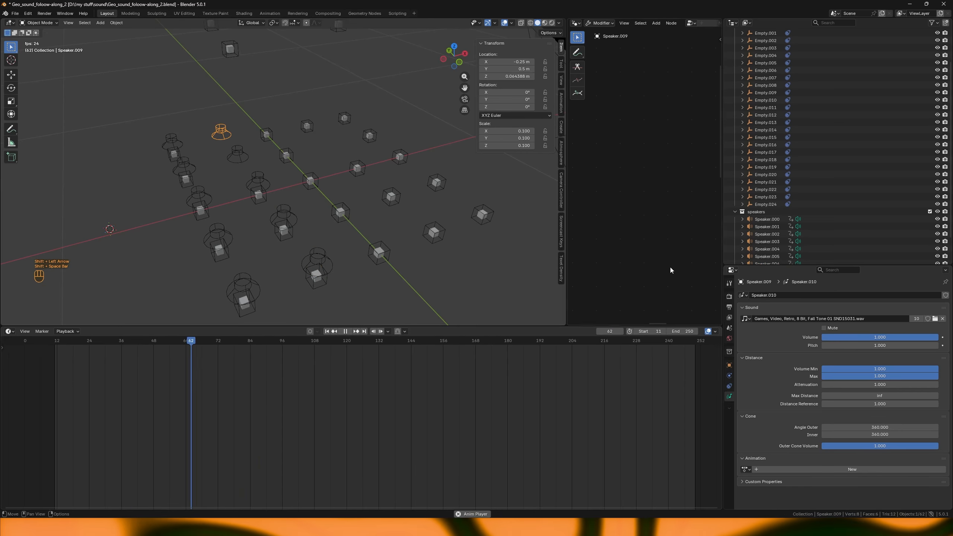
key(alt+h)
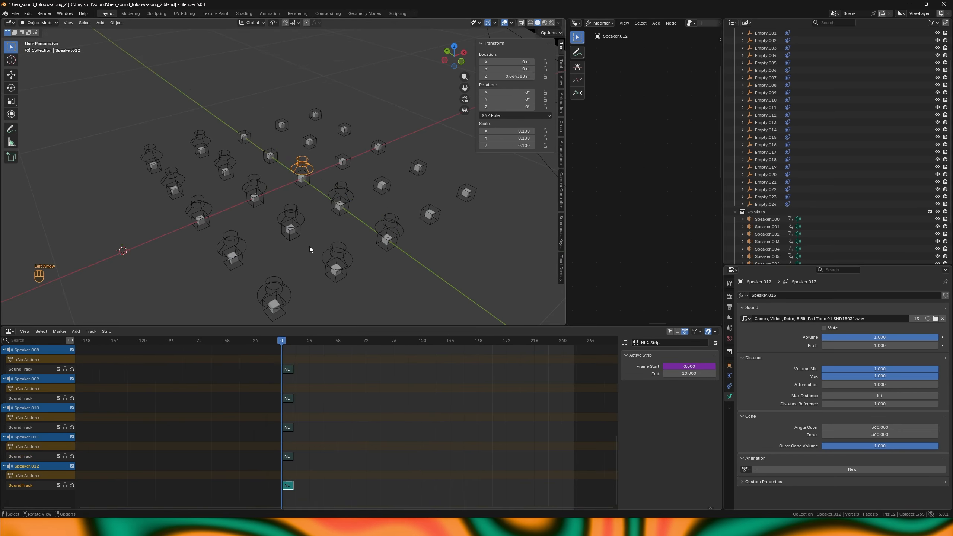
click(680, 449)
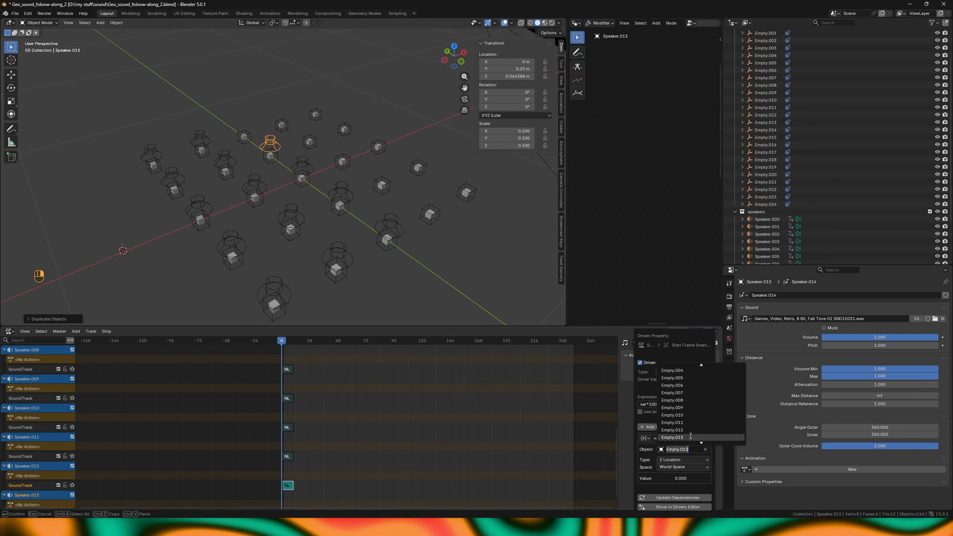
click(690, 437)
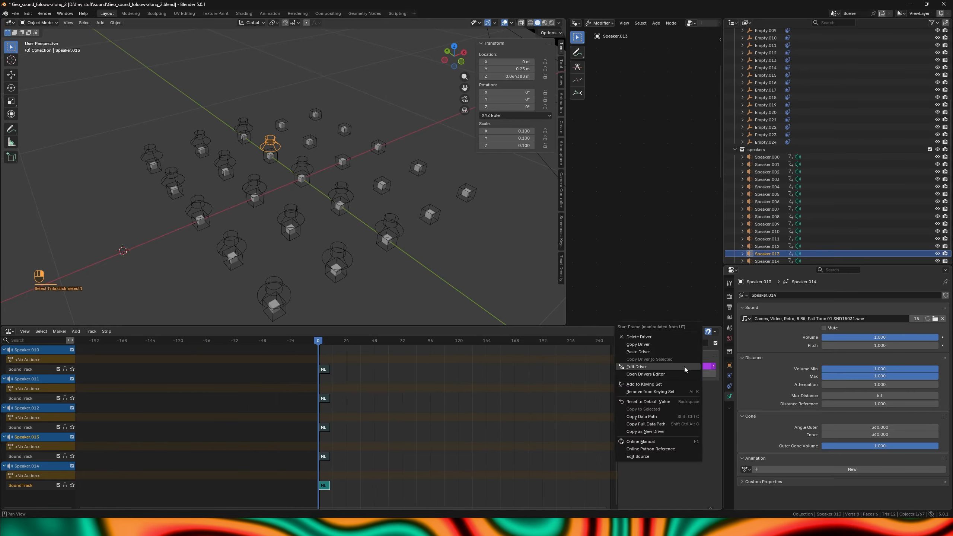
Duplicate Speaker.013 and move the copy 0.25 m along Y to the last cube in its row.
key(shift+d)
text(y.25)
key(KP_Enter)
scroll(384, 134, down, 3)
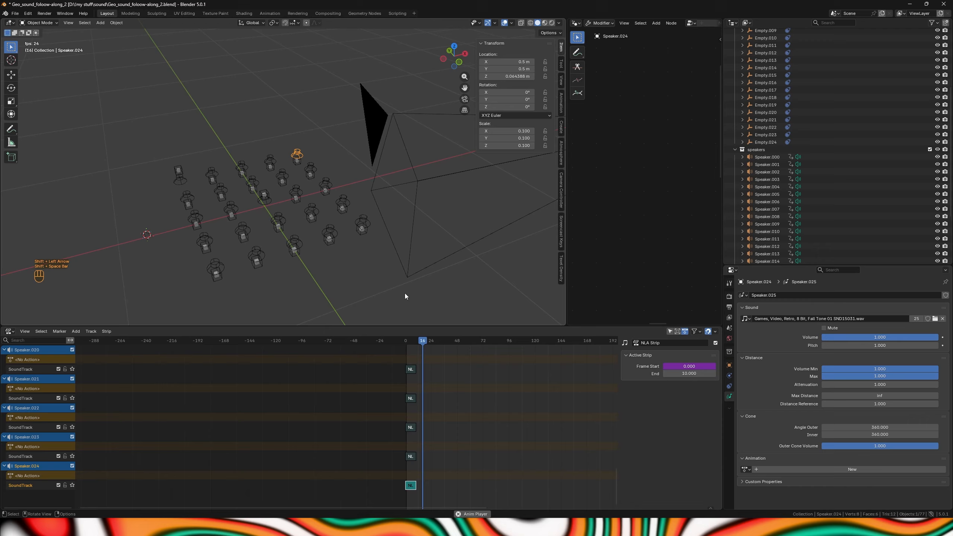
Give Speaker.001 through Speaker.007 their correspondingly numbered Fall Tone 01 SND15031 sound files.
click(200, 225)
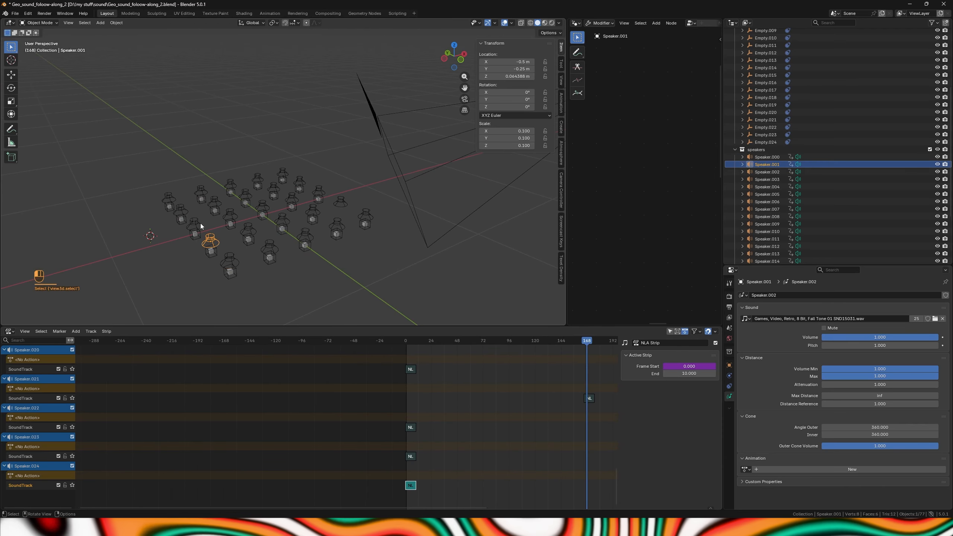
click(230, 264)
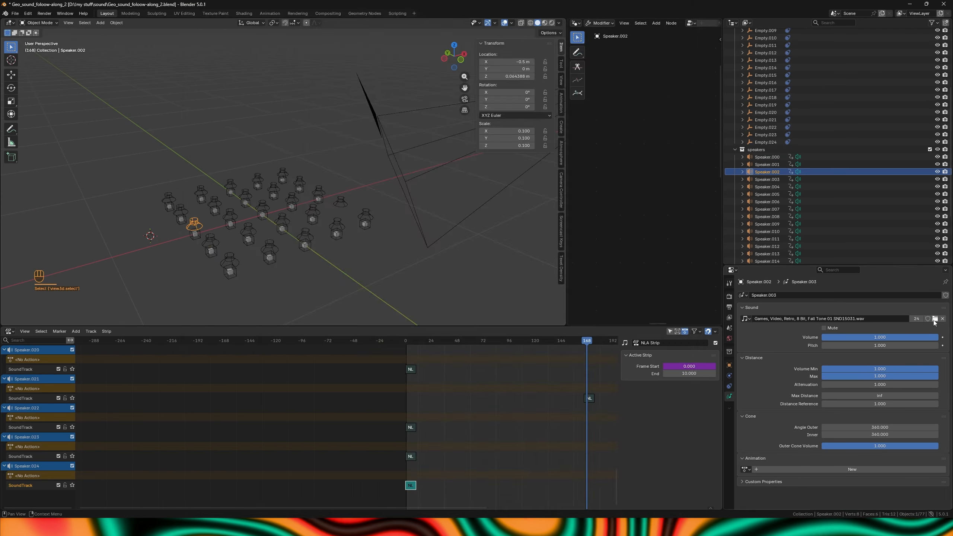
click(181, 210)
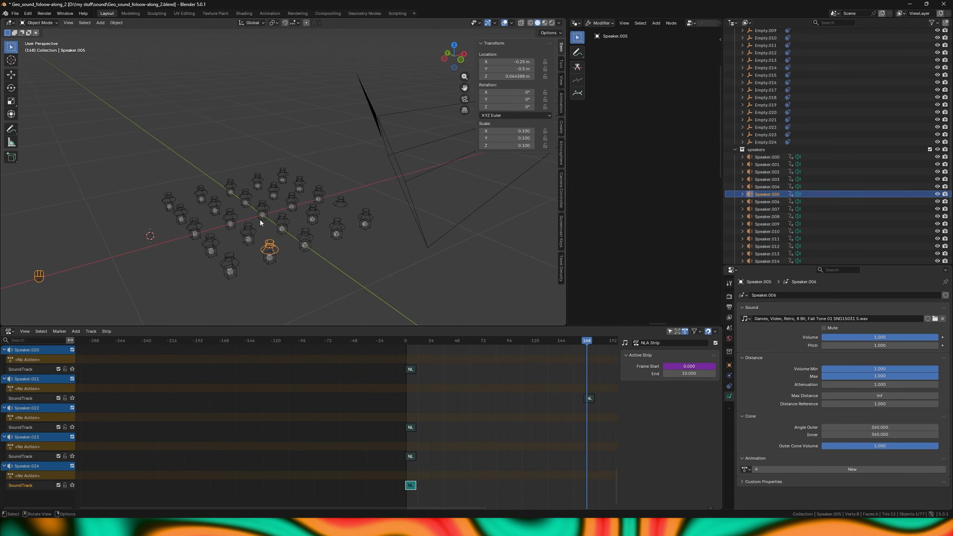
click(248, 230)
click(230, 217)
click(936, 319)
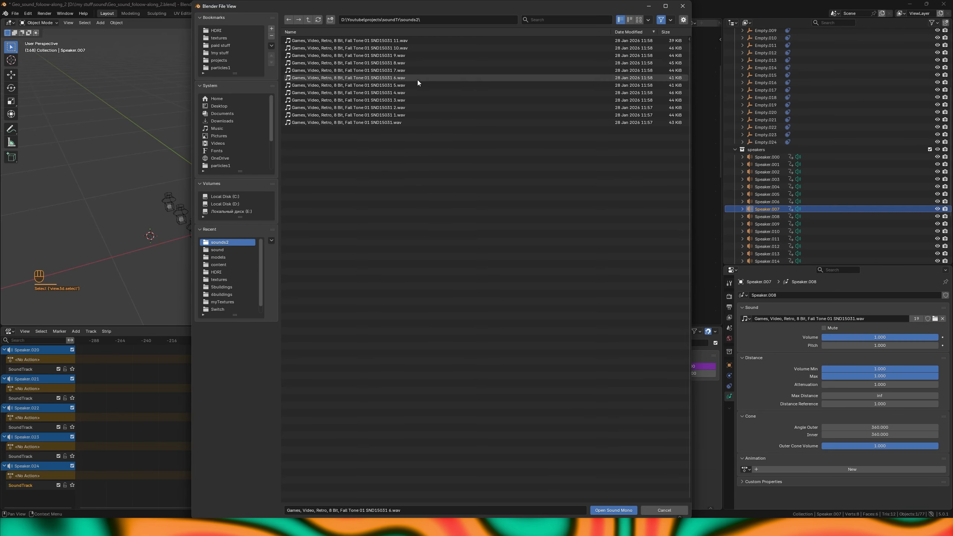
Load the correspondingly numbered Fall Tone 01 SND15031 sounds into Speaker.008, Speaker.009 and Speaker.010.
click(215, 205)
click(936, 319)
click(202, 193)
click(936, 319)
click(305, 236)
click(937, 321)
double_click(397, 124)
Load the next Fall Tone sound into Speaker.011 and the unnumbered SND15031.wav into Speaker.012.
click(282, 221)
click(935, 319)
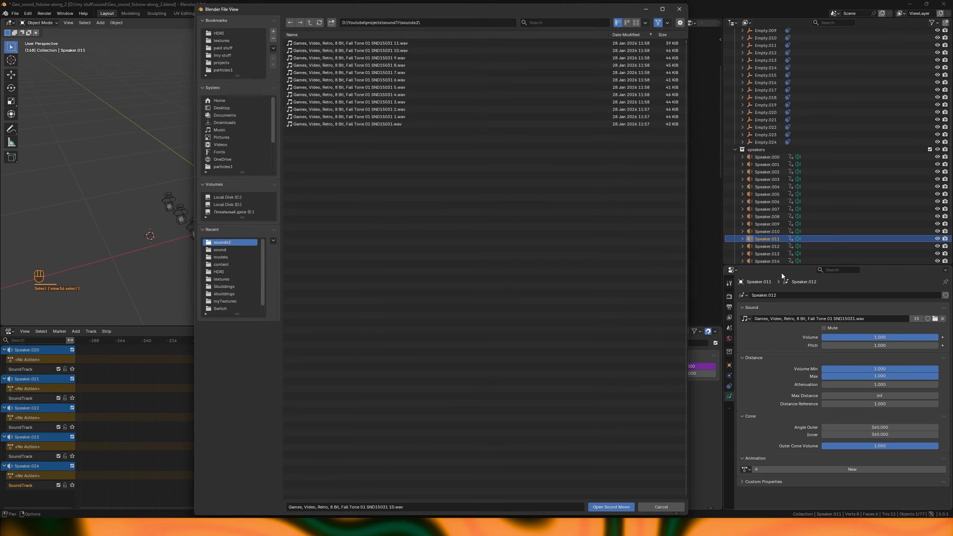
double_click(397, 123)
click(262, 207)
click(935, 319)
double_click(397, 124)
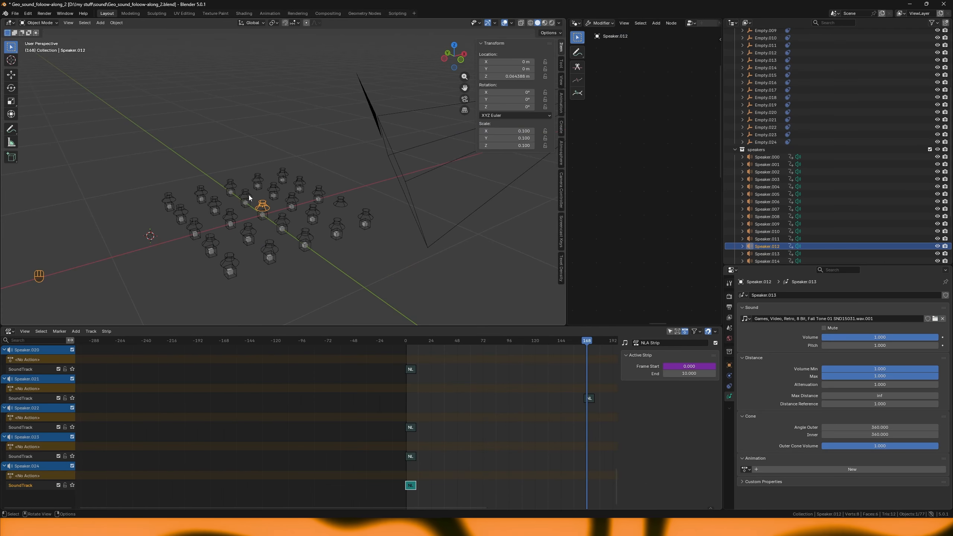
Load SND15031 1.wav into Speaker.013 and SND15031 2.wav into Speaker.014.
click(246, 196)
click(936, 319)
double_click(420, 116)
click(231, 185)
click(936, 319)
double_click(409, 108)
Load SND15031 4.wav into Speaker.016 and SND15031 5.wav into Speaker.017.
click(337, 224)
click(936, 319)
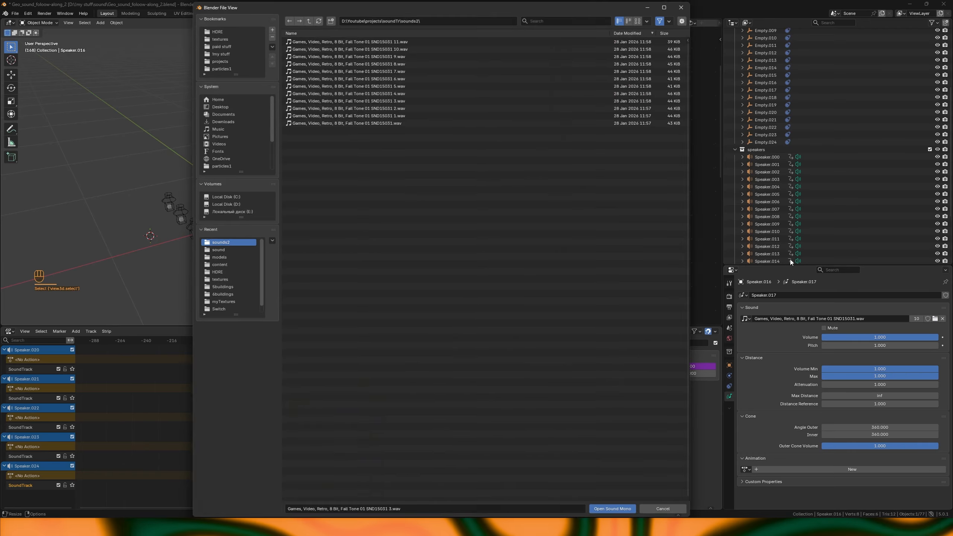
double_click(420, 94)
click(292, 197)
click(936, 319)
double_click(420, 87)
Load SND15031 6.wav into Speaker.018 and SND15031 7.wav into Speaker.019.
click(273, 186)
click(936, 319)
double_click(420, 79)
click(259, 178)
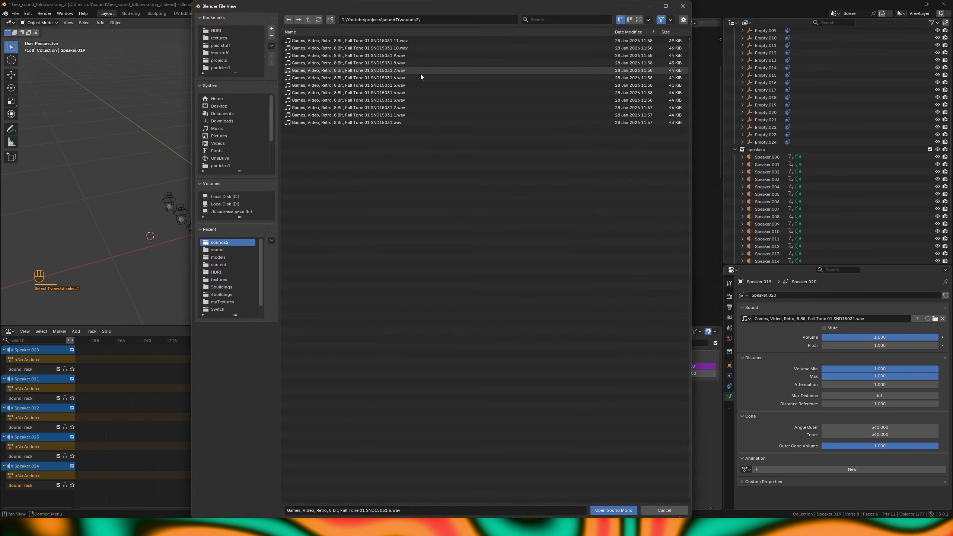
double_click(421, 72)
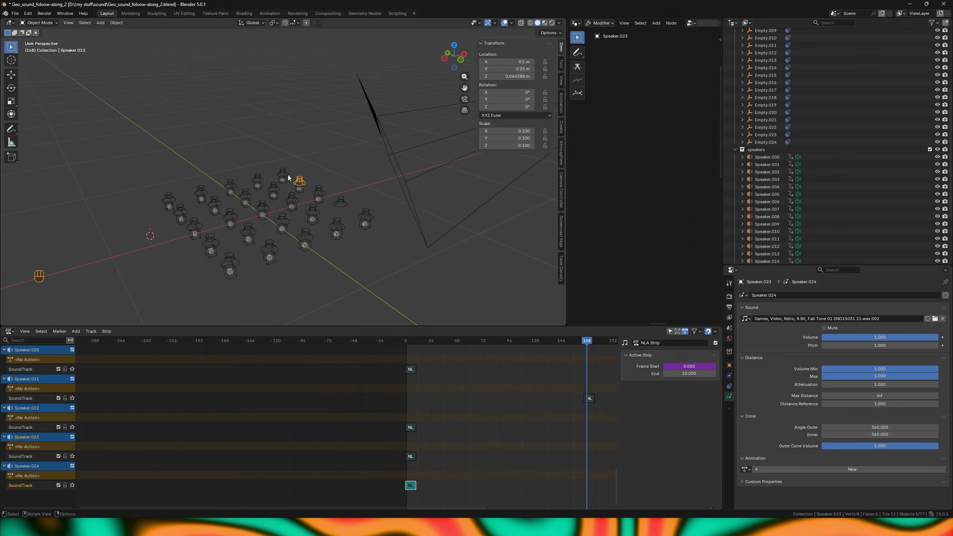
Load SND15031 11.wav into Speaker.023 and the unnumbered SND15031.wav into Speaker.024.
click(936, 319)
double_click(421, 41)
click(282, 172)
Set the pitch of Speaker.012 through Speaker.023 to 0.9 in one go.
scroll(836, 203, down, 3)
click(835, 203)
scroll(792, 240, down, 3)
shift+click(781, 250)
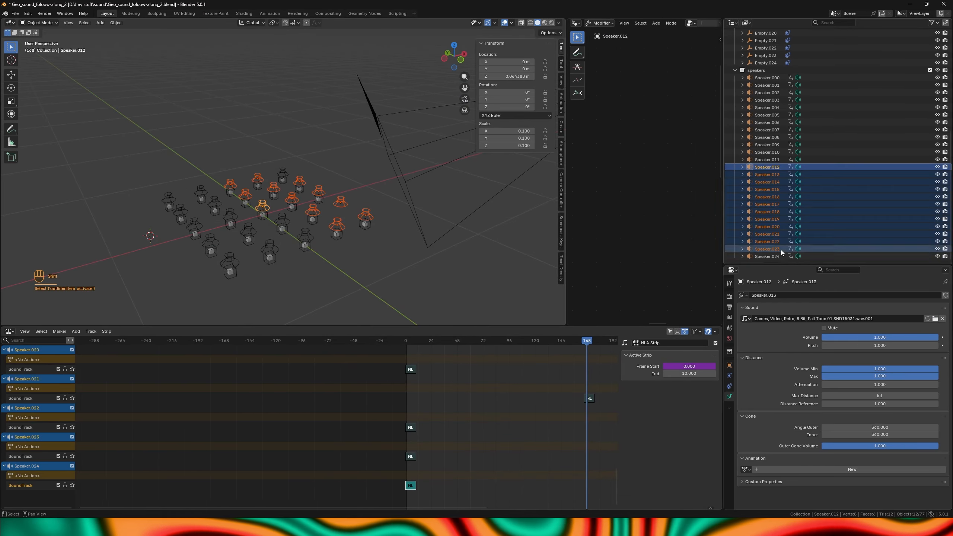
alt+drag(861, 345, 861, 346)
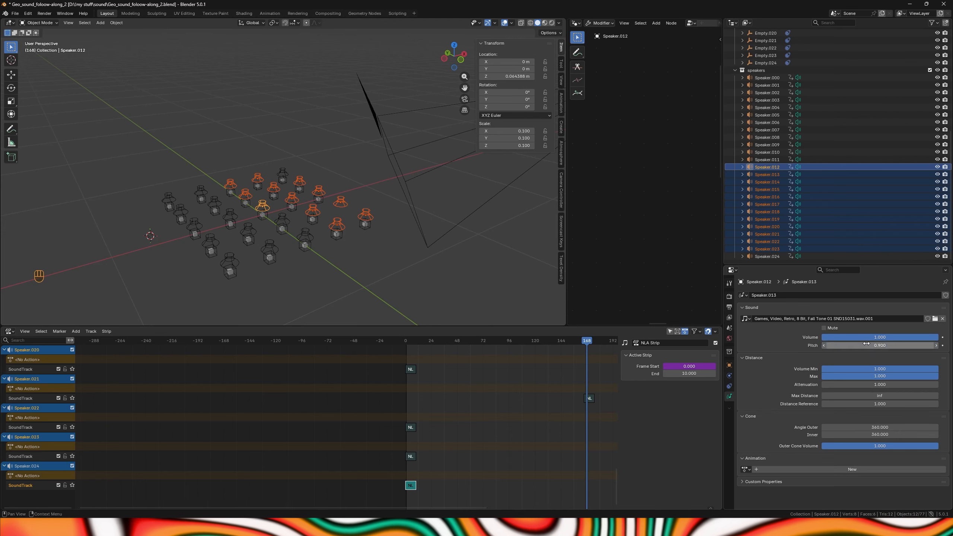
Set Speaker.024's pitch to 0.8 and play the animation from the start to hear the sounds.
click(283, 172)
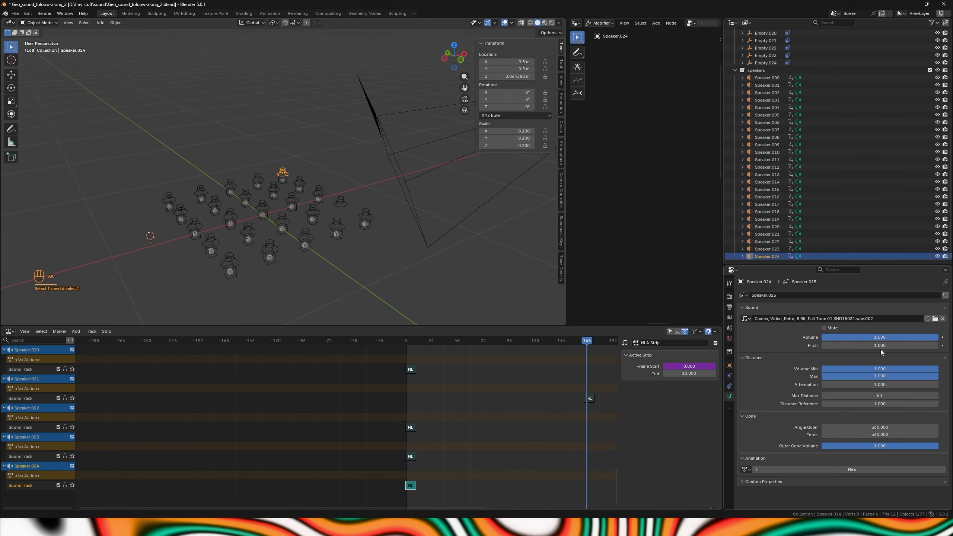
key(shift+Left)
key(space)
middle_drag(397, 204, 385, 229)
scroll(385, 229, down, 3)
key(shift+space)
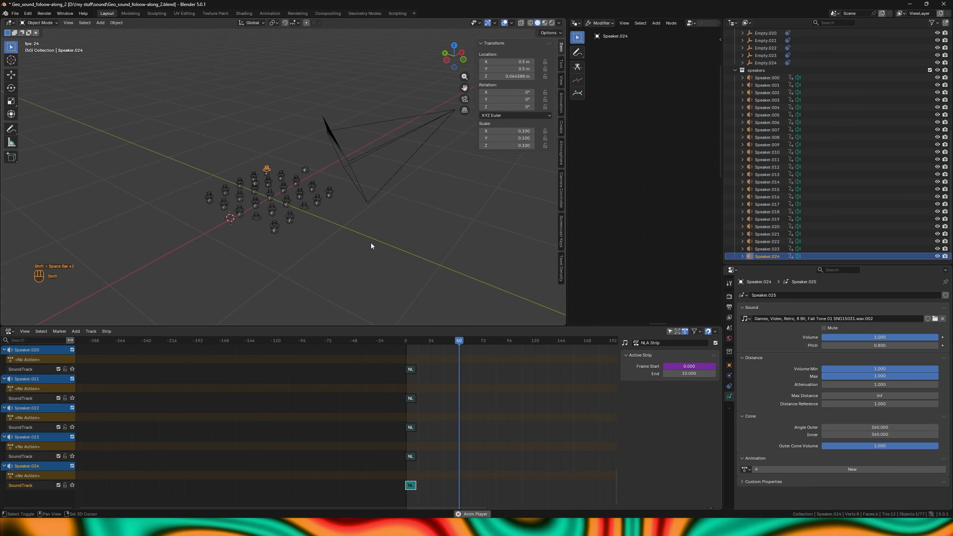
Save the file and set the minimum volume of all the speakers to 0.
key(ctrl+s)
key(KP_1)
key(b)
drag(172, 145, 535, 283)
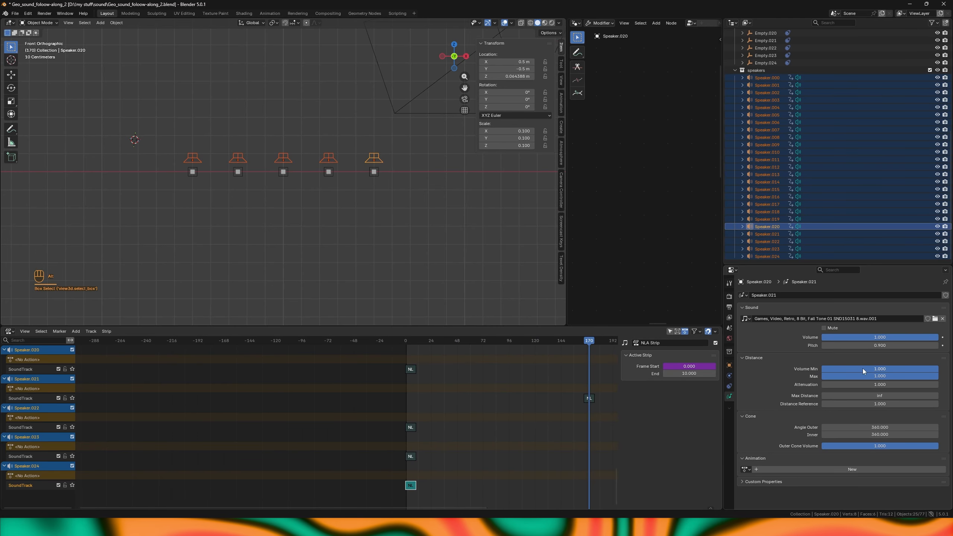
alt+drag(864, 367, 747, 367)
Play the animation through the camera view to listen to the speakers.
key(KP_0)
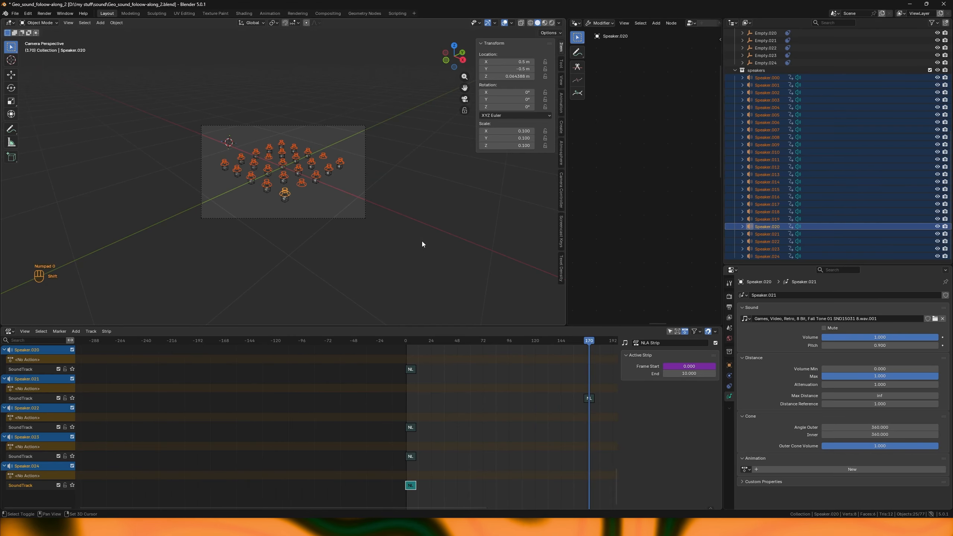
key(shift+space)
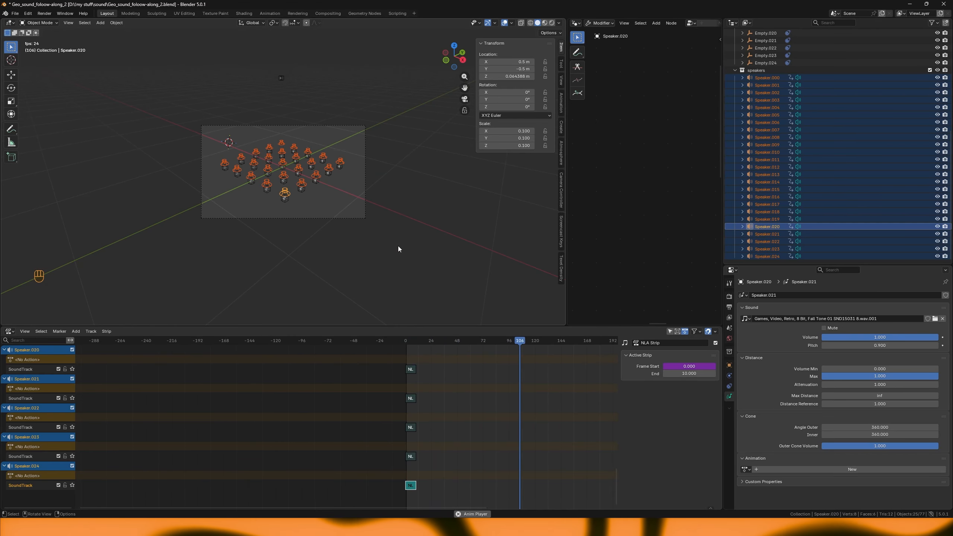
key(shift+space)
scroll(398, 246, up, 3)
Mute the Snap node feeding the Random Value seed, show the plane's simulation settings and play from the start.
click(288, 239)
middle_drag(634, 180, 718, 208)
middle_drag(616, 113, 653, 176)
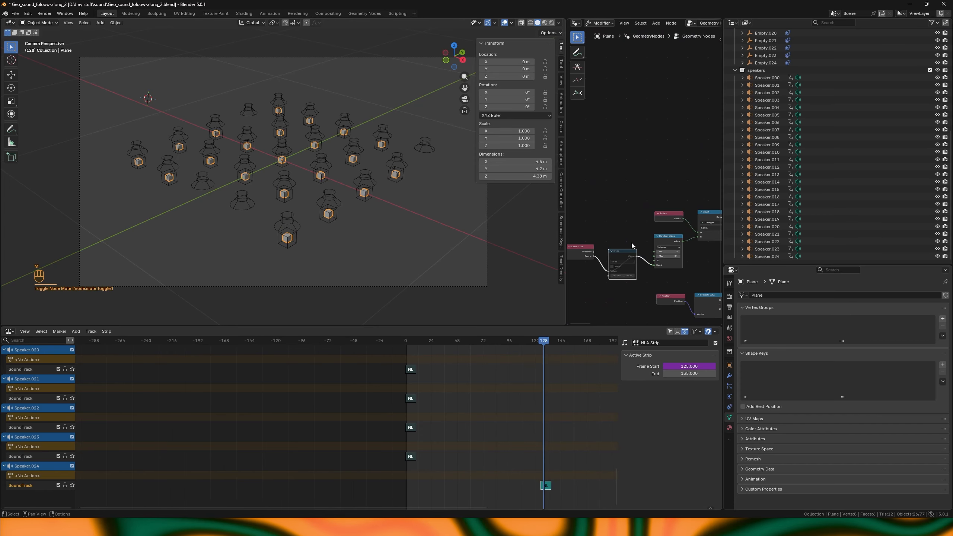
key(shift+Left)
click(729, 397)
click(798, 351)
key(shift+space)
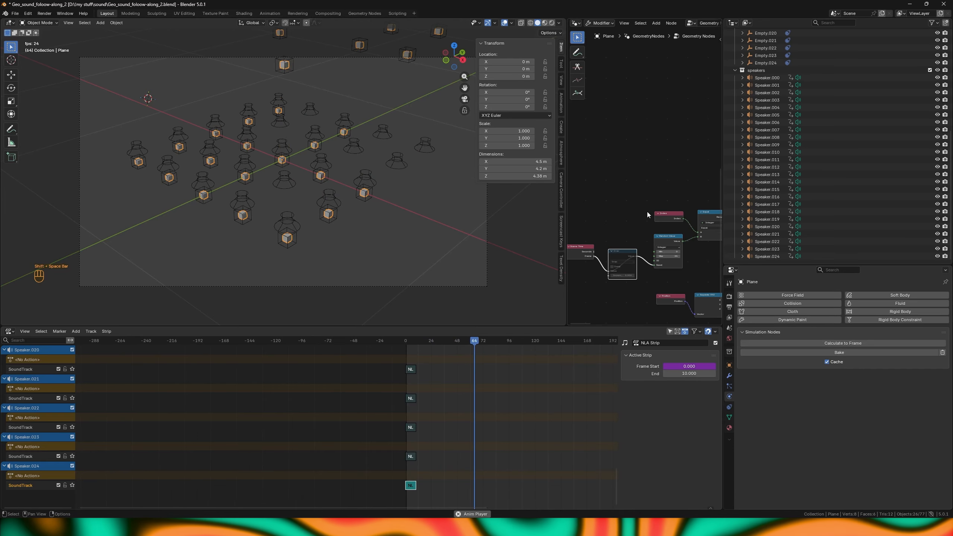
scroll(421, 209, down, 3)
scroll(661, 233, up, 4)
middle_drag(667, 244, 687, 222)
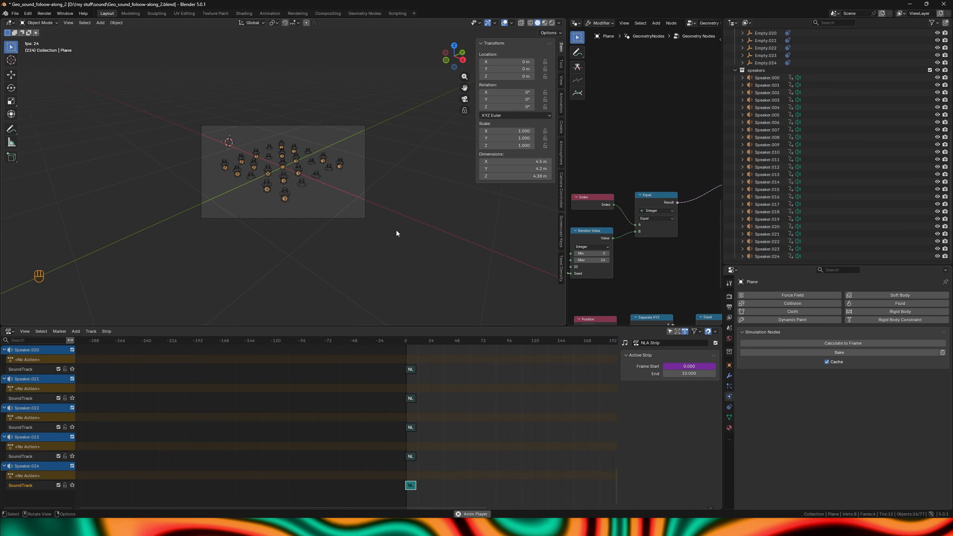
key(shift+space)
Unmute the Snap node before Random Value and replay the animation from the start.
click(613, 237)
key(m)
key(shift+Left)
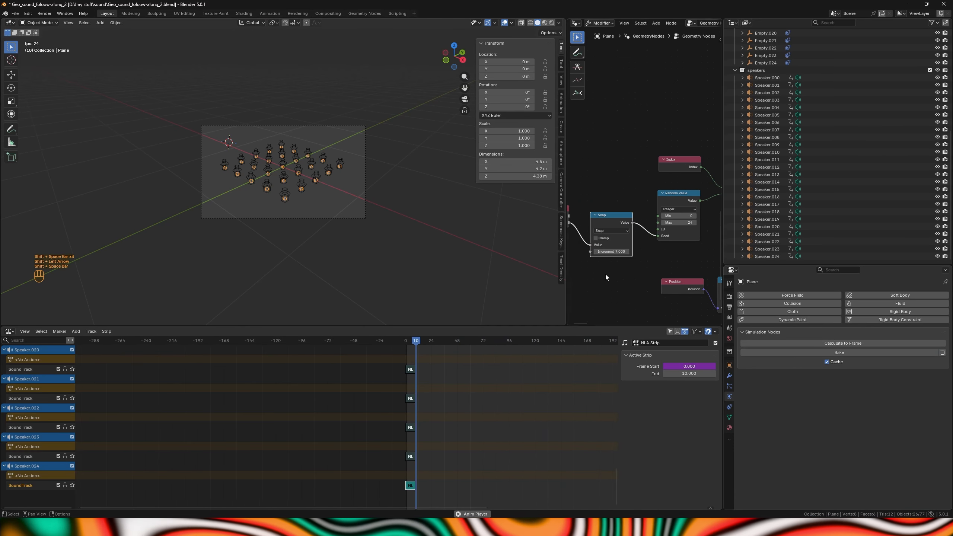
key(shift+space)
Hide the viewport sidebar, widen the node editor and send the Join Geometry result to the output.
key(n)
drag(567, 237, 476, 236)
click(579, 207)
scroll(586, 211, up, 5)
Play the joined tiles and cubes from the first frame to watch how they move.
key(shift+Left)
scroll(304, 222, up, 4)
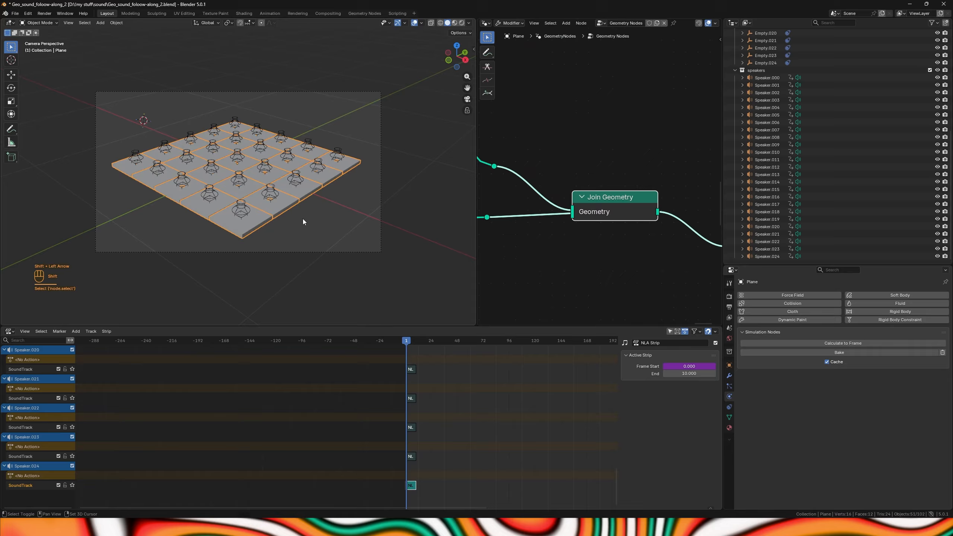
key(shift+space)
key(shift+space)
scroll(565, 213, up, 3)
middle_drag(565, 213, 642, 226)
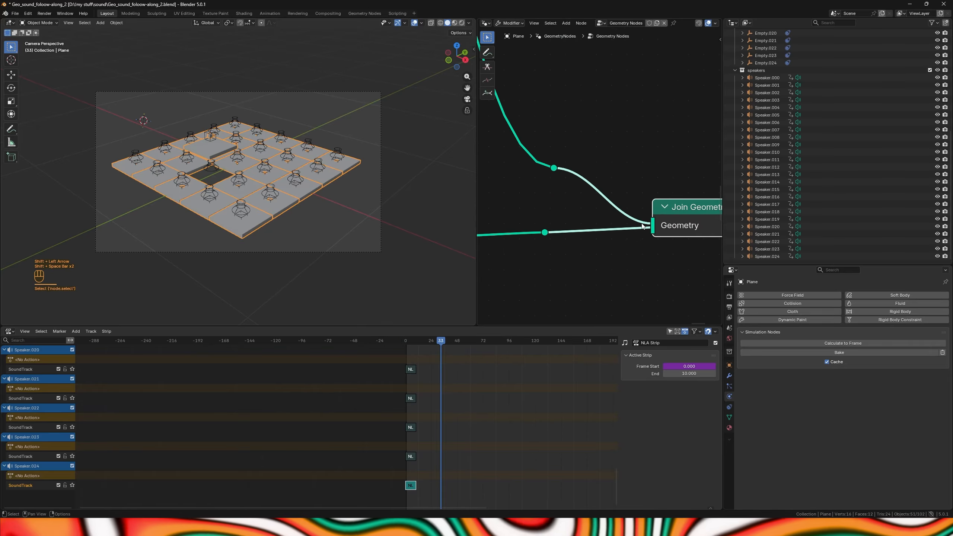
Preview the lower branch feeding Join Geometry, inspect the raised tile up close, and restore the Join Geometry output.
click(544, 233)
alt+shift+click(544, 232)
middle_drag(210, 150, 188, 76)
scroll(188, 75, up, 4)
scroll(675, 215, down, 3)
middle_drag(679, 215, 651, 215)
alt+shift+click(651, 214)
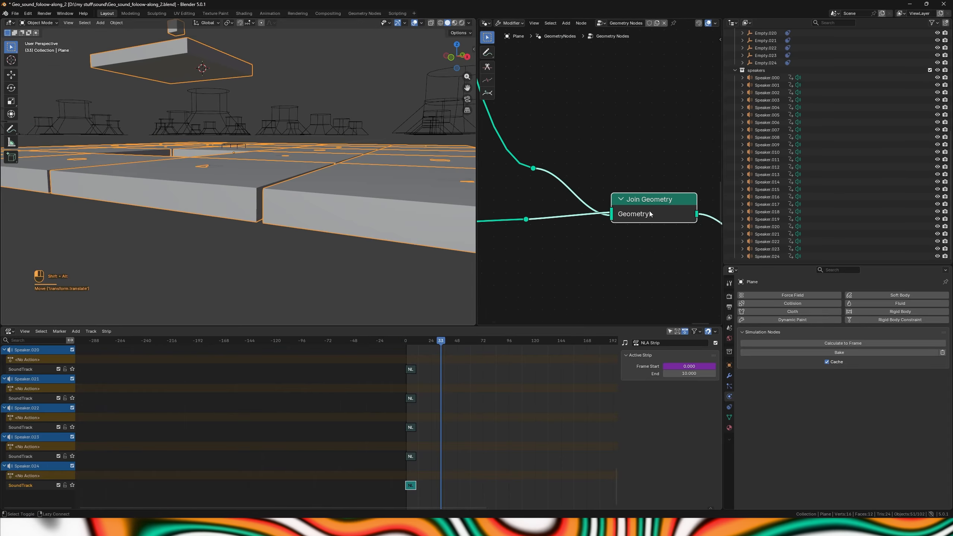
Play the animation from the start and examine the tiles and underlying cubes in wireframe and solid shading.
middle_drag(263, 72, 294, 115)
scroll(338, 107, down, 5)
key(alt+z)
key(alt+z)
key(shift+Left)
key(shift+space)
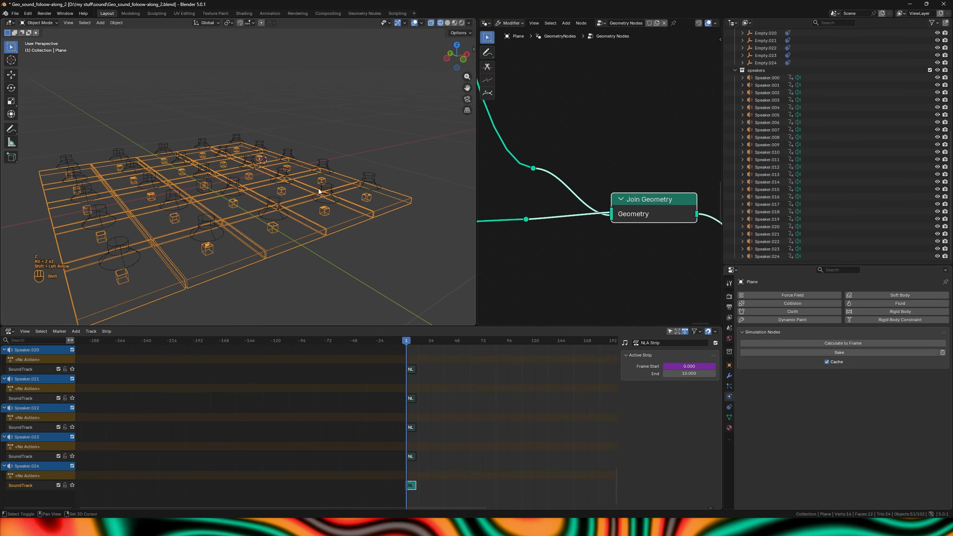
key(shift+space)
key(shift+z)
scroll(329, 223, up, 3)
key(shift+z)
mouse_move(328, 223)
middle_down()
mouse_move(295, 173)
mouse_move(333, 209)
mouse_move(360, 210)
middle_up()
key(shift+space)
key(shift+space)
key(shift+z)
key(shift+z)
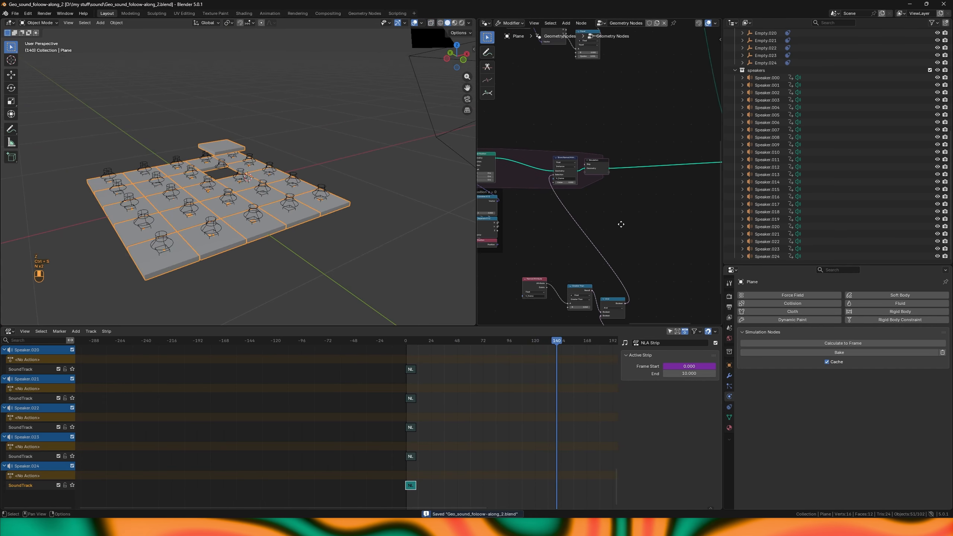
Insert a Set Position node on the lower branch before Join Geometry and add a Position node below it.
middle_drag(612, 178, 554, 183)
scroll(552, 183, up, 5)
middle_drag(676, 210, 526, 205)
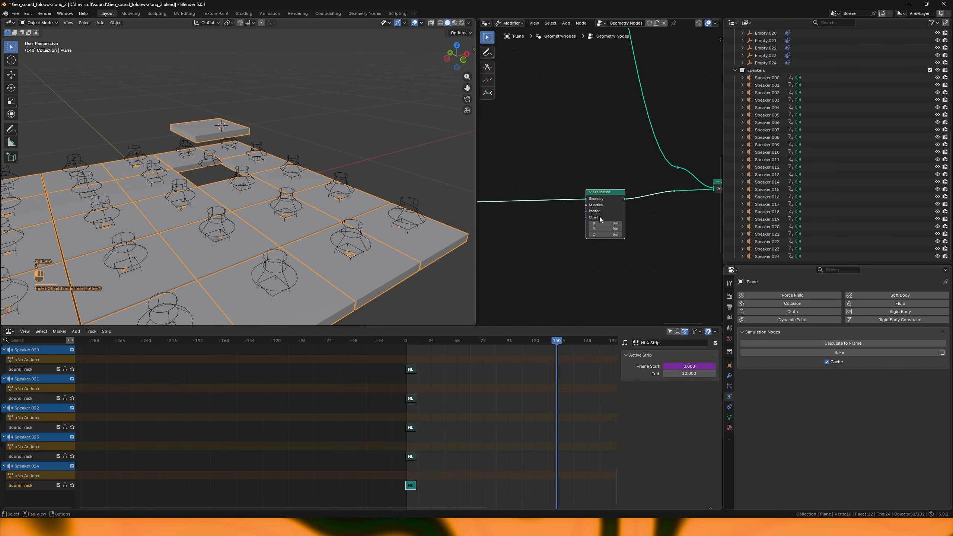
key(shift+a)
text(pos)
key(Return)
click(552, 281)
Multiply the Position vector by 1, 1, 0 and feed the result into Set Position's Position input.
drag(541, 278, 623, 293)
text(mul)
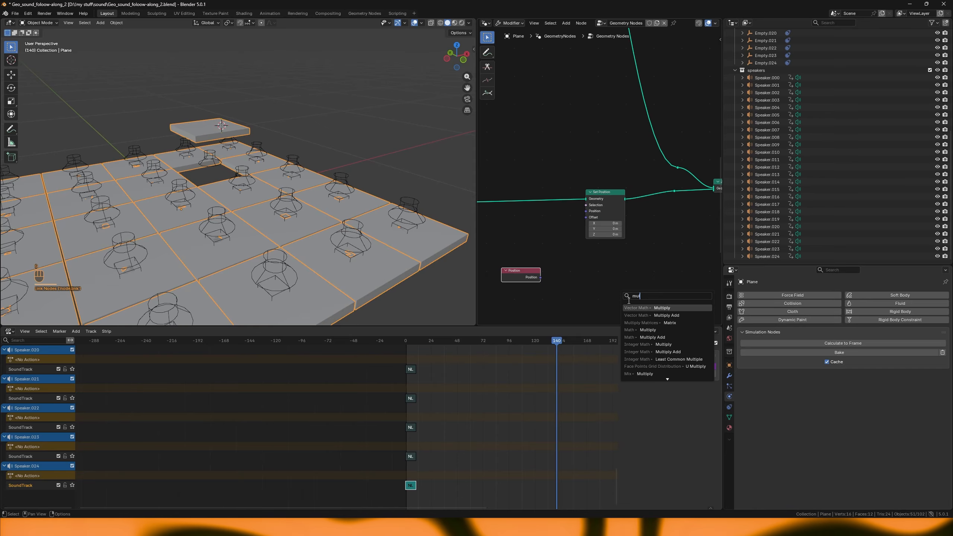
key(Return)
click(609, 295)
middle_drag(609, 294, 603, 269)
drag(600, 269, 600, 275)
text(1)
drag(626, 239, 561, 194)
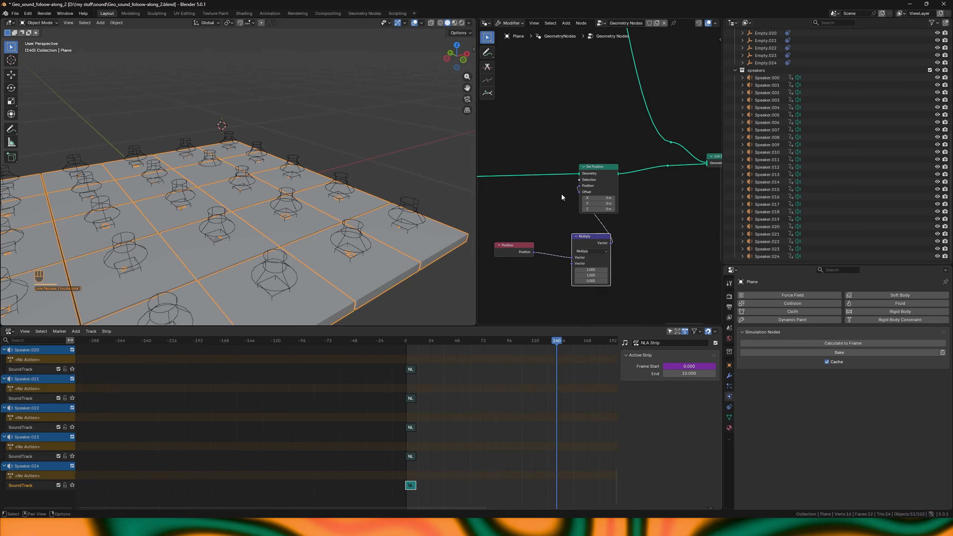
Preview the simulation zone's output at frame 78 and examine the raised tile.
key(shift+space)
middle_drag(498, 177, 613, 165)
ctrl+shift+click(566, 166)
shift+right_drag(418, 393, 490, 394)
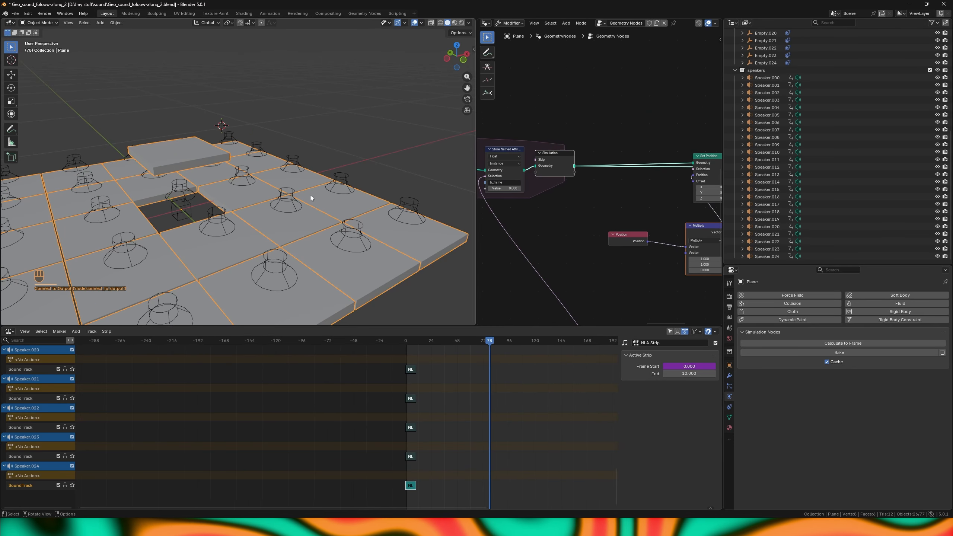
shift+right_drag(203, 165, 199, 163)
middle_drag(198, 177, 195, 146)
shift+right_drag(171, 168, 169, 169)
Preview the Set Position output and inspect the tile grid from a low angle.
middle_drag(710, 162, 601, 181)
ctrl+shift+click(602, 181)
middle_drag(290, 238, 288, 266)
shift+right_drag(291, 262, 320, 244)
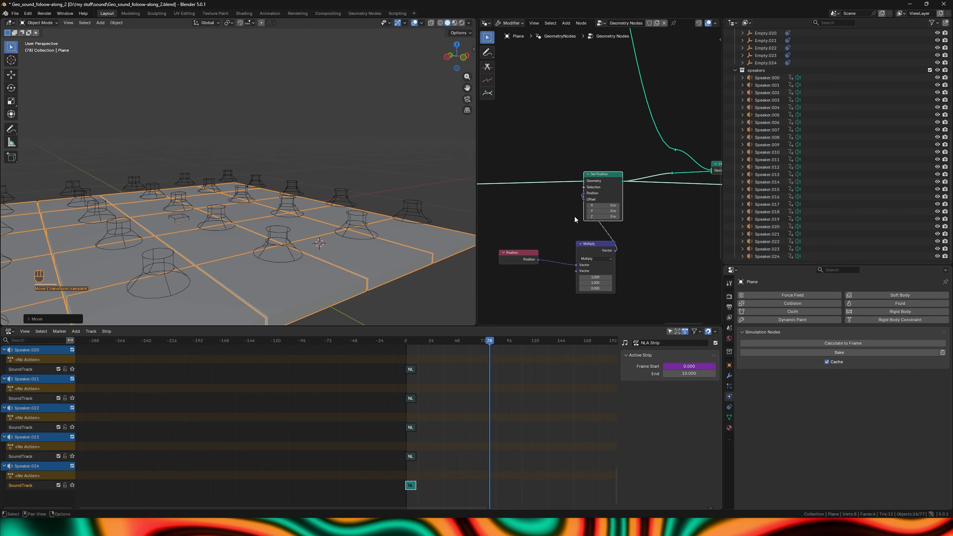
Move the Multiply node up beneath Set Position and save the file.
click(596, 254)
key(g)
click(605, 238)
key(shift+space)
scroll(345, 226, down, 4)
key(shift+space)
key(ctrl+s)
Insert a Set Material node just before Set Position on the lower branch.
mouse_move(595, 247)
middle_down()
mouse_move(680, 216)
mouse_move(585, 242)
middle_up()
key(shift+a)
text(set mat)
key(Return)
click(530, 161)
Create two material slots on the plane with new materials named cubes and transparent.
click(729, 428)
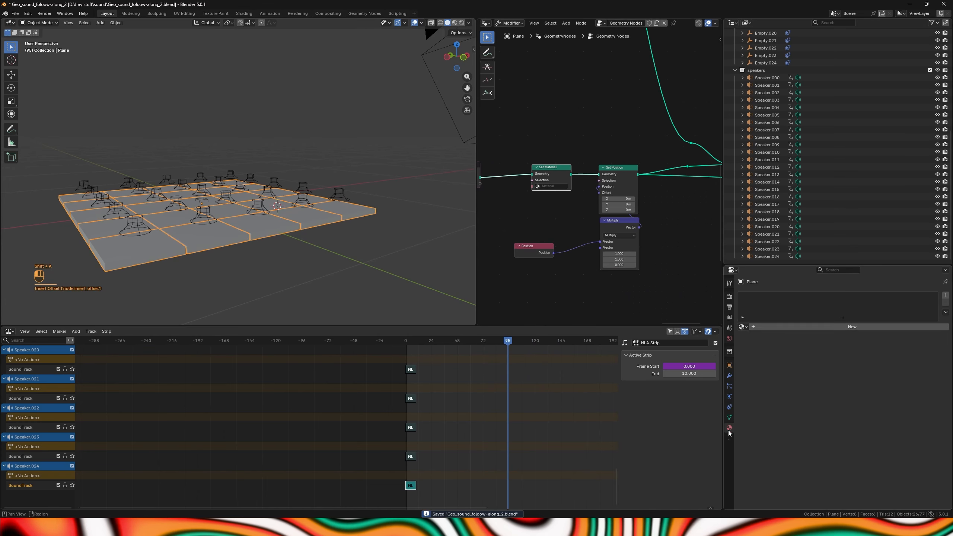
click(780, 327)
double_click(781, 327)
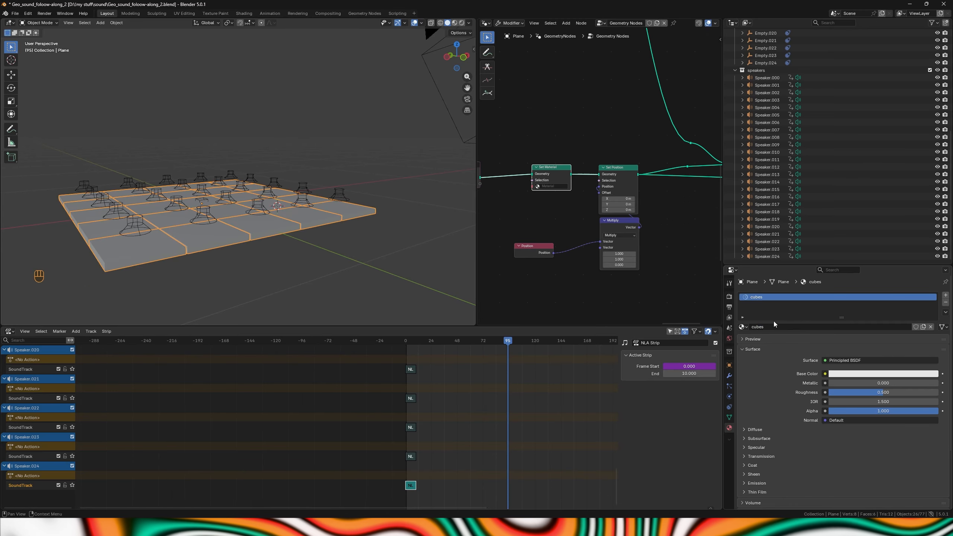
click(946, 295)
click(774, 339)
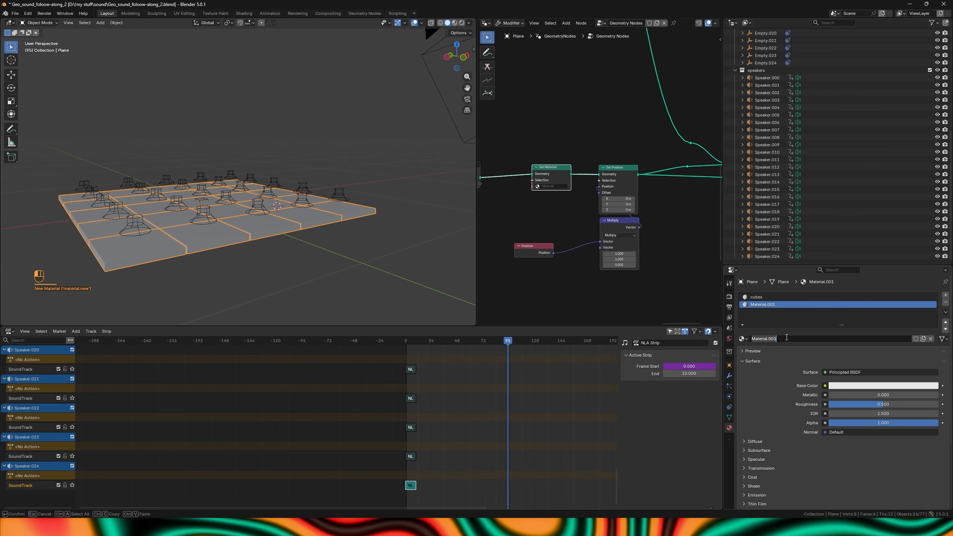
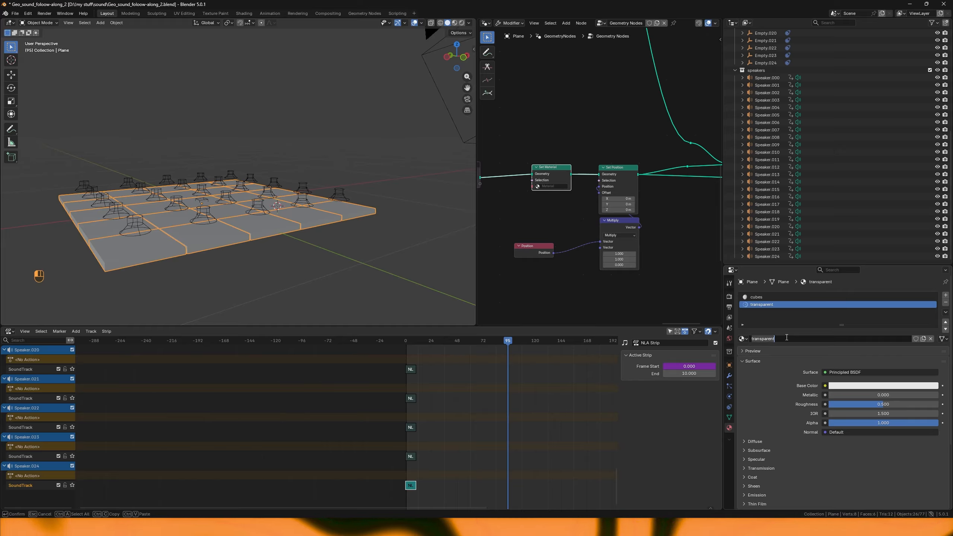
Replace the Multiply node with Separate XYZ and Combine XYZ nodes between Position and Set Position.
middle_drag(642, 229, 623, 215)
drag(535, 239, 585, 235)
key(shift+a)
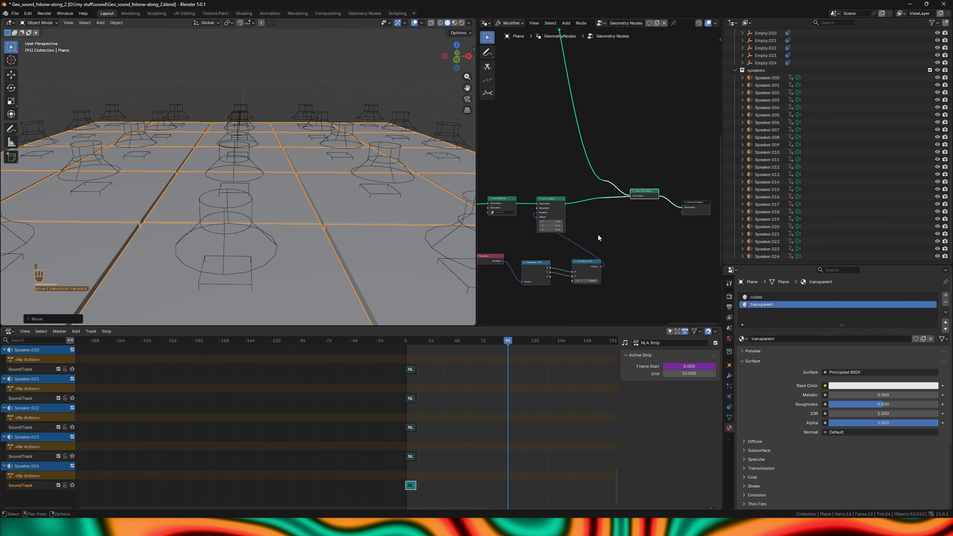
Assign the transparent and cubes materials through separate Set Material nodes before Join Geometry, and save the file.
click(624, 188)
click(638, 208)
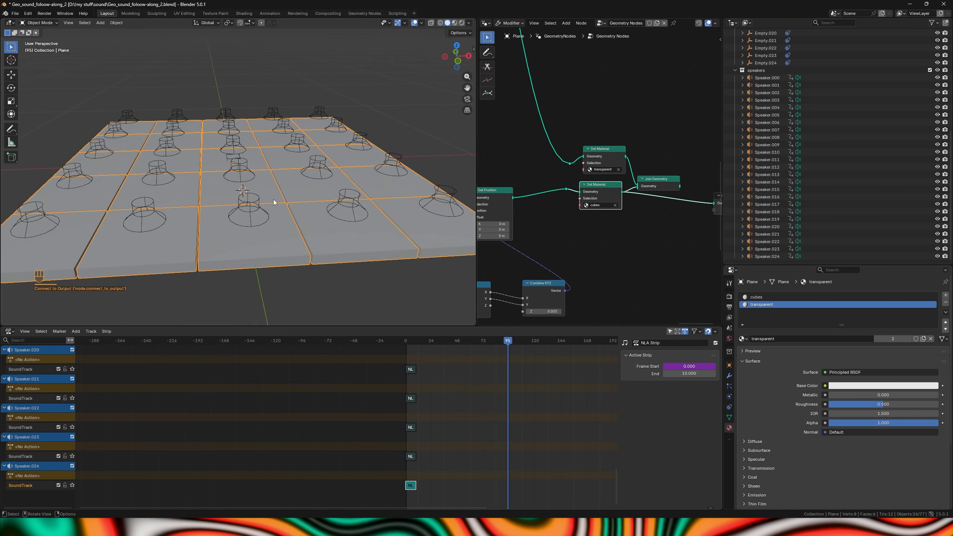
key(ctrl+s)
middle_drag(612, 214, 651, 187)
drag(610, 263, 603, 263)
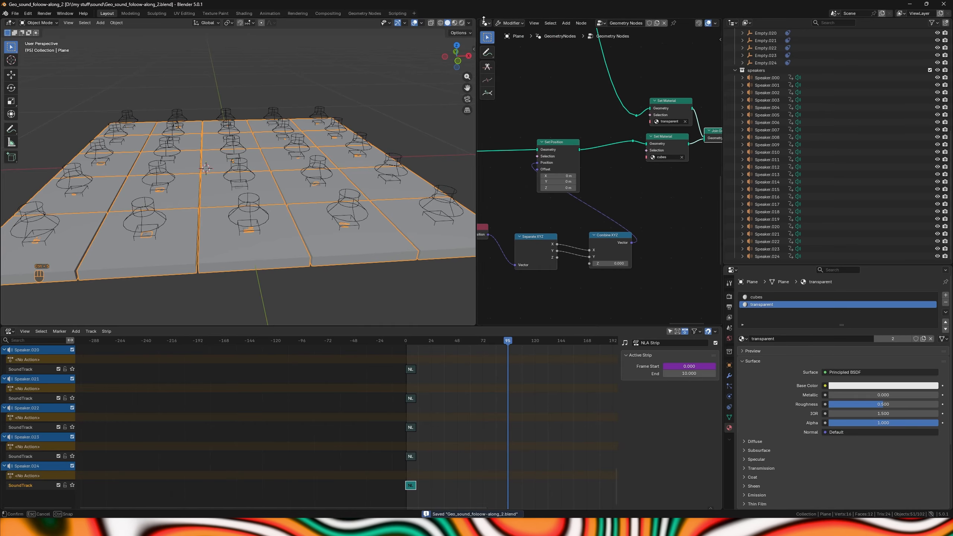
Replace the Principled BSDF in the transparent material with a Transparent BSDF node.
key(shift+F3)
click(598, 164)
key(x)
key(shift+a)
text(trans)
click(572, 182)
click(567, 168)
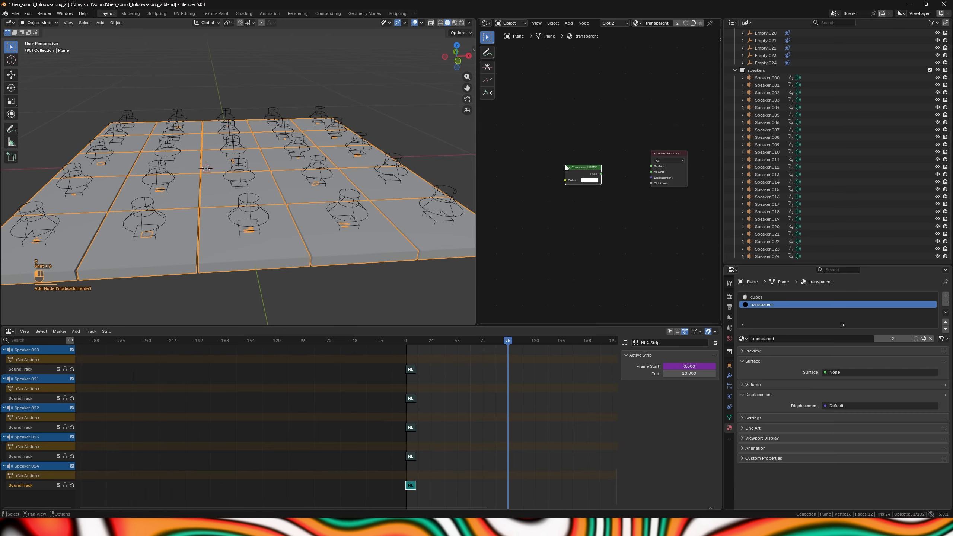
Fine-tune the geometry nodes against the rendered tiles, and return to the cubes material's shader nodes.
click(757, 297)
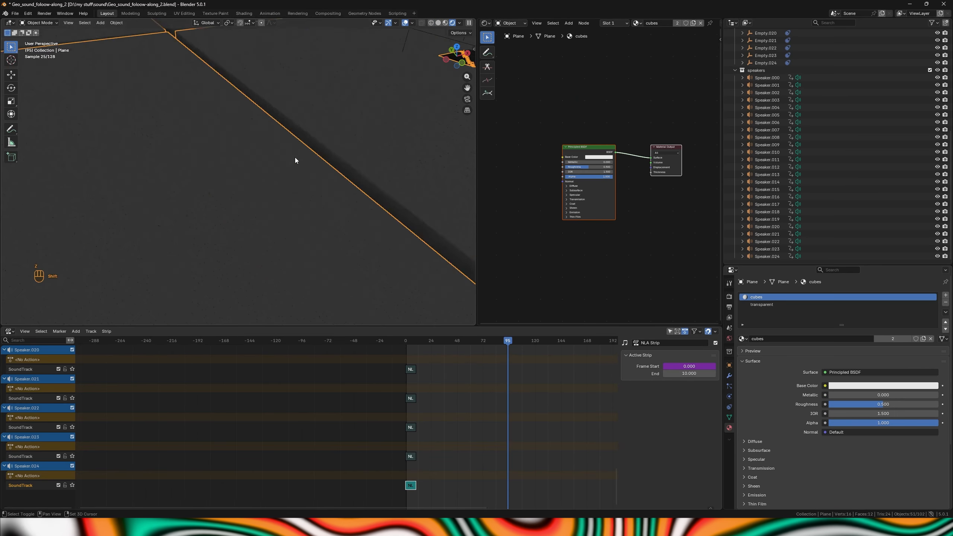
middle_drag(302, 168, 373, 130)
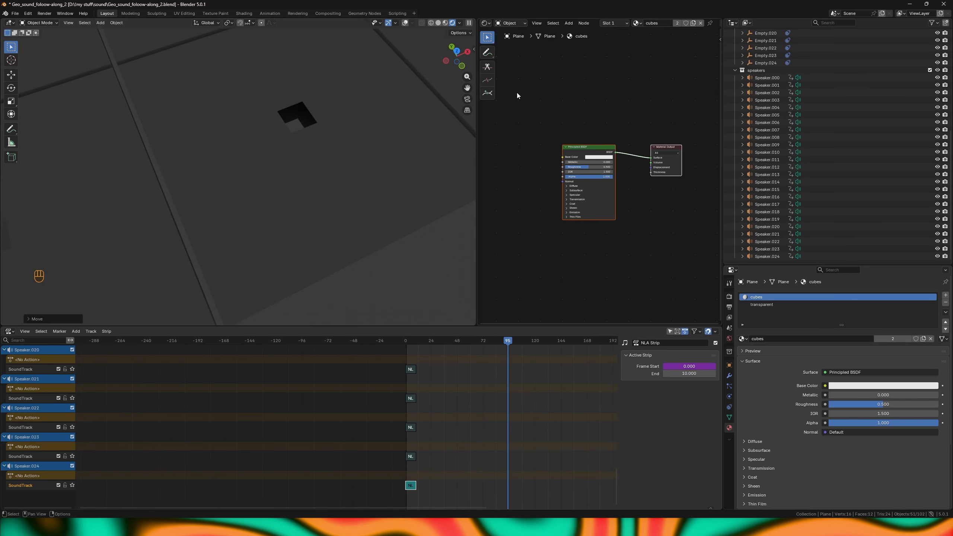
click(486, 24)
click(507, 82)
scroll(614, 212, up, 1)
drag(625, 220, 627, 219)
middle_drag(289, 210, 272, 199)
click(488, 23)
click(506, 89)
scroll(540, 155, down, 2)
middle_drag(541, 156, 575, 146)
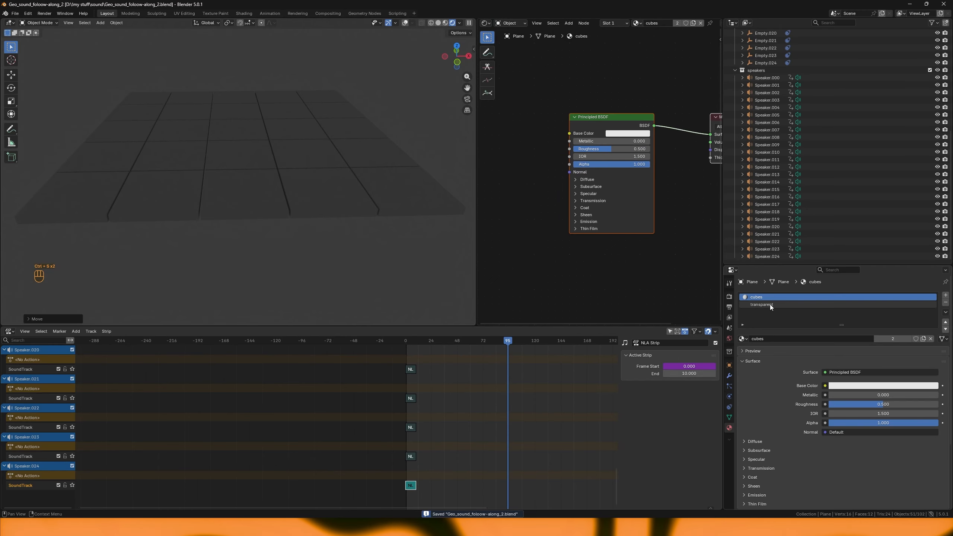
Add an Attribute node of type Instancer named tr_frame to the cubes material.
scroll(525, 261, down, 3)
middle_drag(525, 261, 574, 241)
key(shift+a)
text(attr)
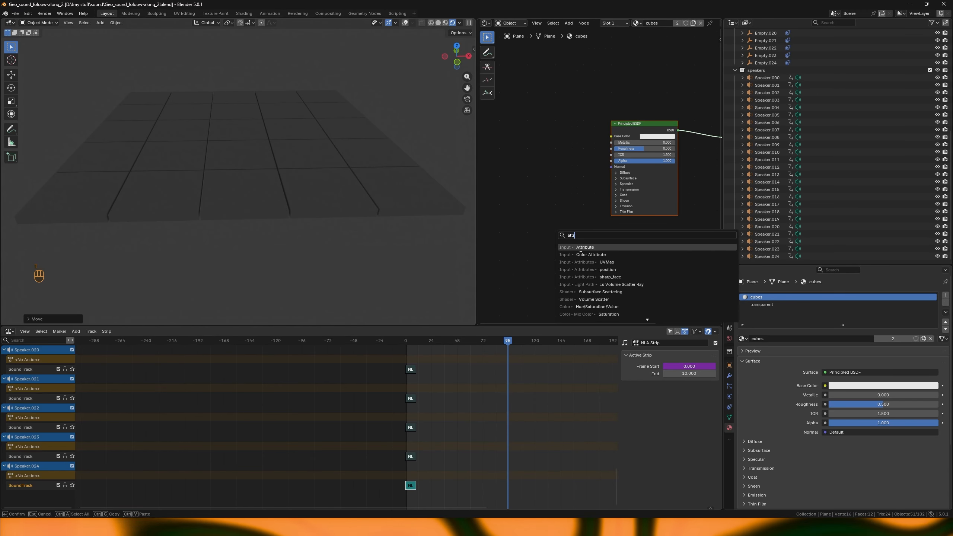
click(581, 248)
click(511, 150)
scroll(527, 184, up, 5)
middle_drag(527, 183, 554, 223)
click(547, 222)
click(549, 251)
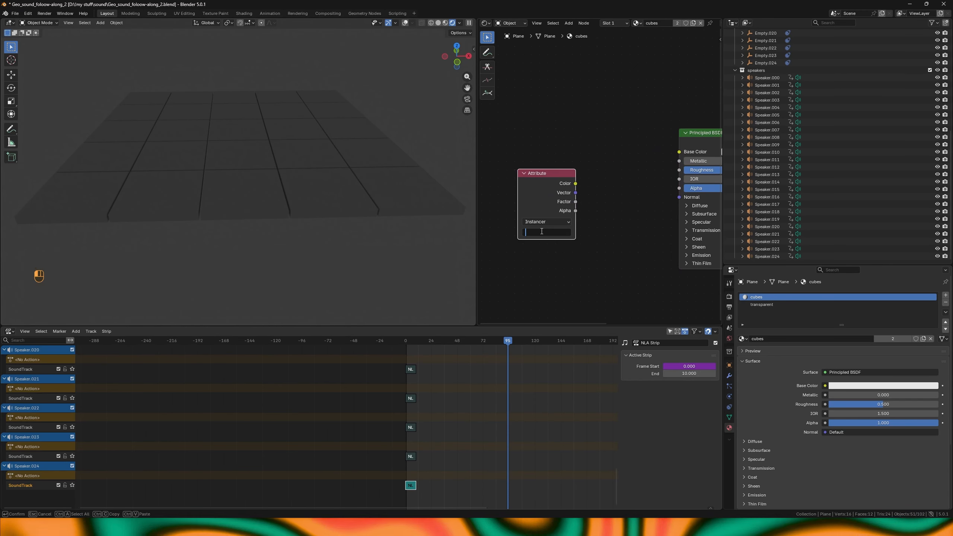
Connect the tr_frame attribute's color to the material output and play the animation from the first frame.
ctrl+shift+click(529, 215)
key(shift+Left)
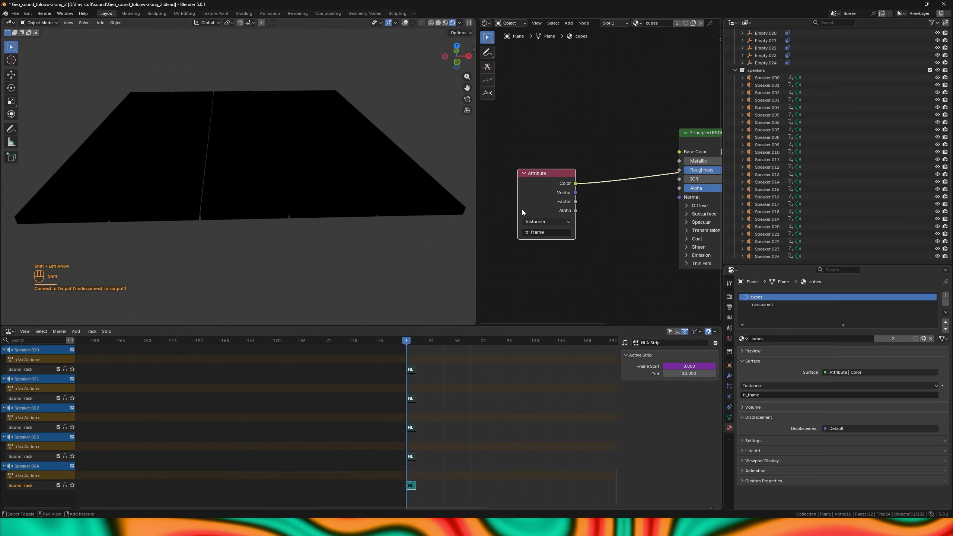
key(shift+space)
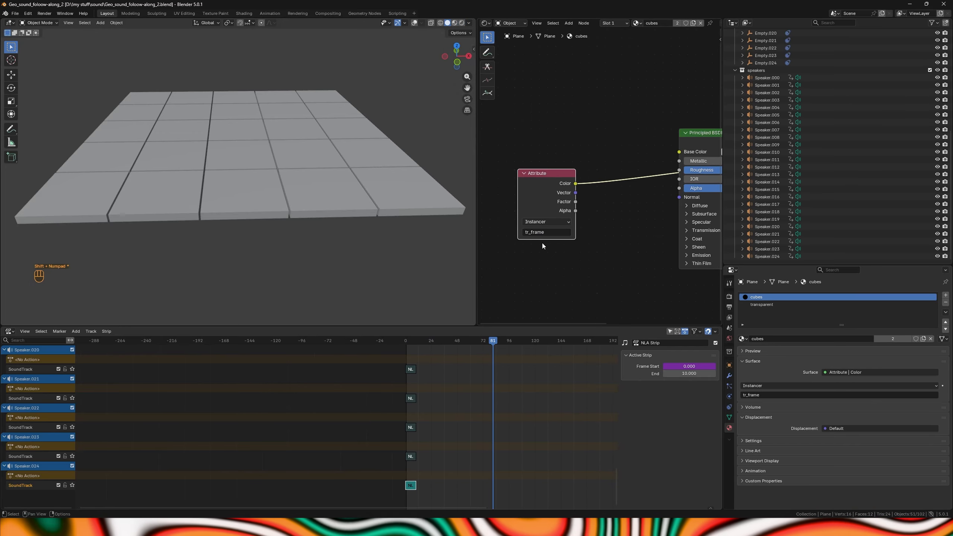
Add a Value node below the Attribute node and drive it with #frame.
middle_drag(542, 243, 573, 181)
key(shift+a)
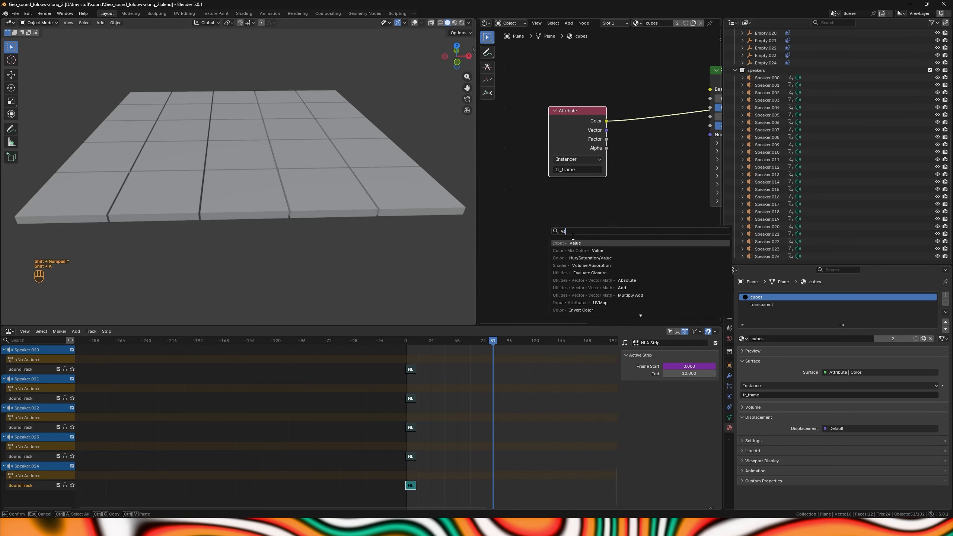
click(555, 235)
double_click(555, 237)
text(#frame)
key(Return)
Feed the frame Value into a Subtract node with a second value of 15, and shift the Attribute node aside.
drag(584, 238, 645, 238)
text(s)
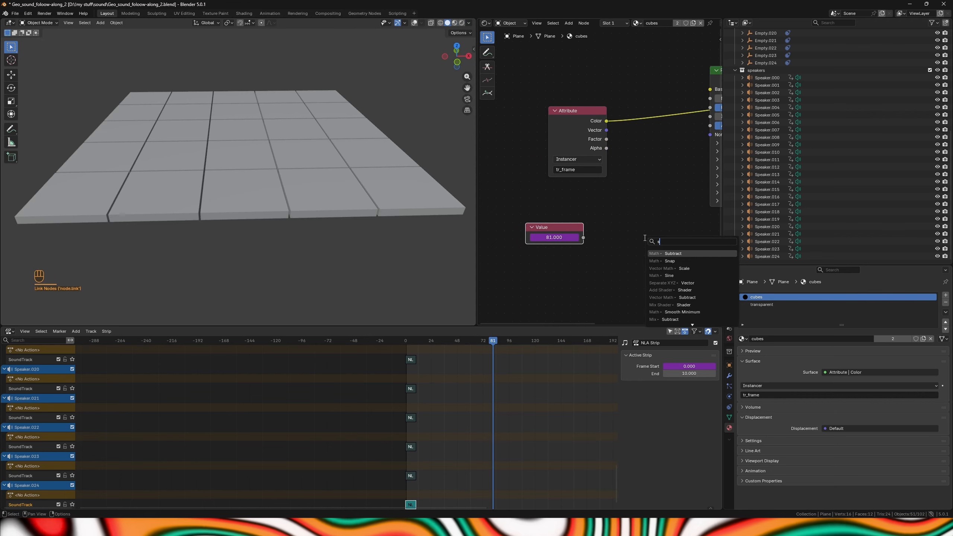
text(ubtra)
key(Return)
click(634, 232)
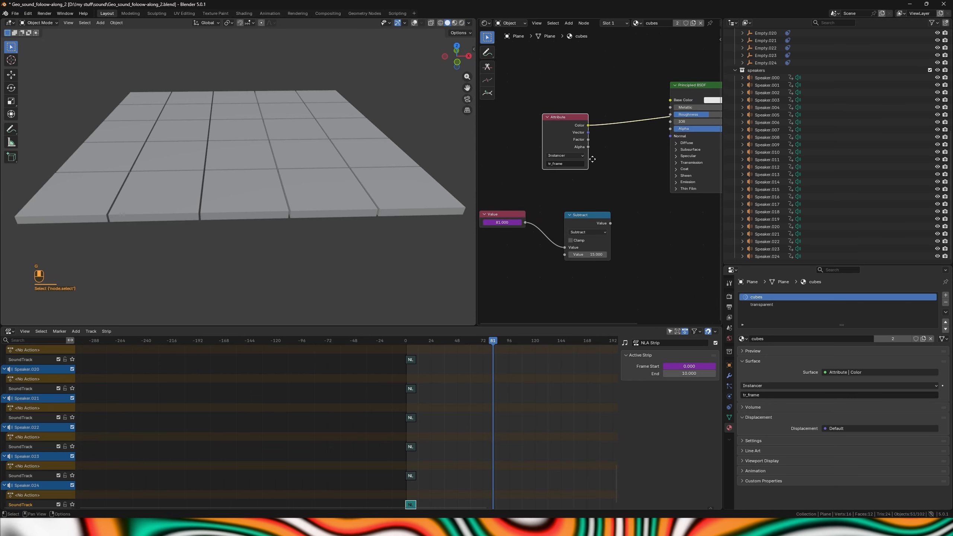
drag(566, 115, 537, 115)
drag(568, 141, 584, 161)
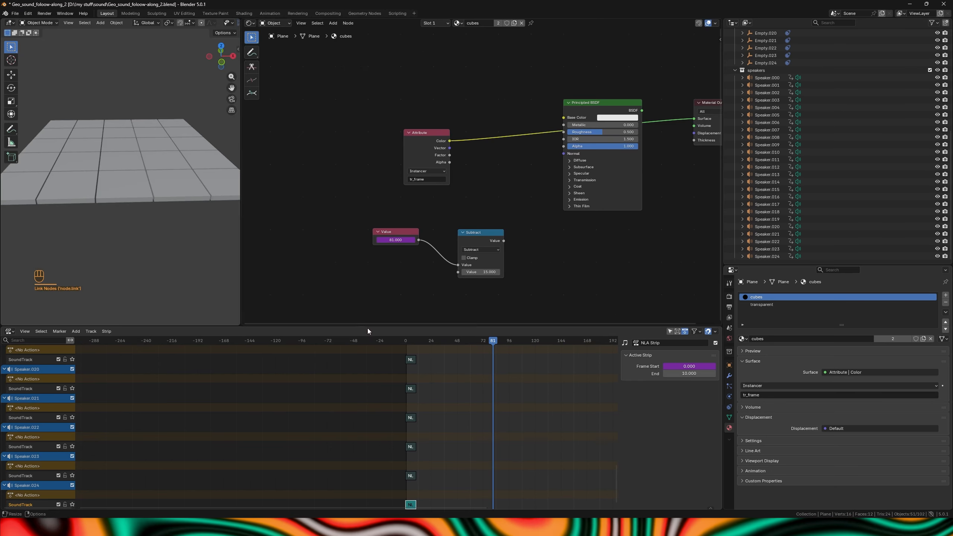
Enlarge the node editor and chain a second Subtract node and a further math node into the cubes material.
drag(368, 326, 368, 446)
drag(450, 200, 559, 293)
text(subtr)
key(Return)
drag(504, 301, 527, 319)
drag(553, 284, 626, 338)
text(d)
key(Return)
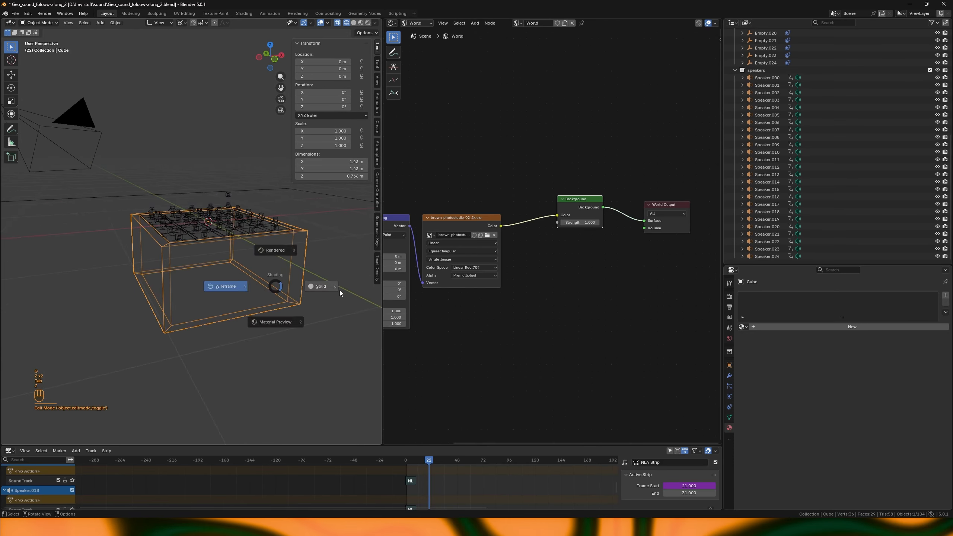
Assign the cubes material to the base cube, view it rendered through the camera, and save the file.
click(743, 327)
click(762, 339)
key(KP_0)
key(z)
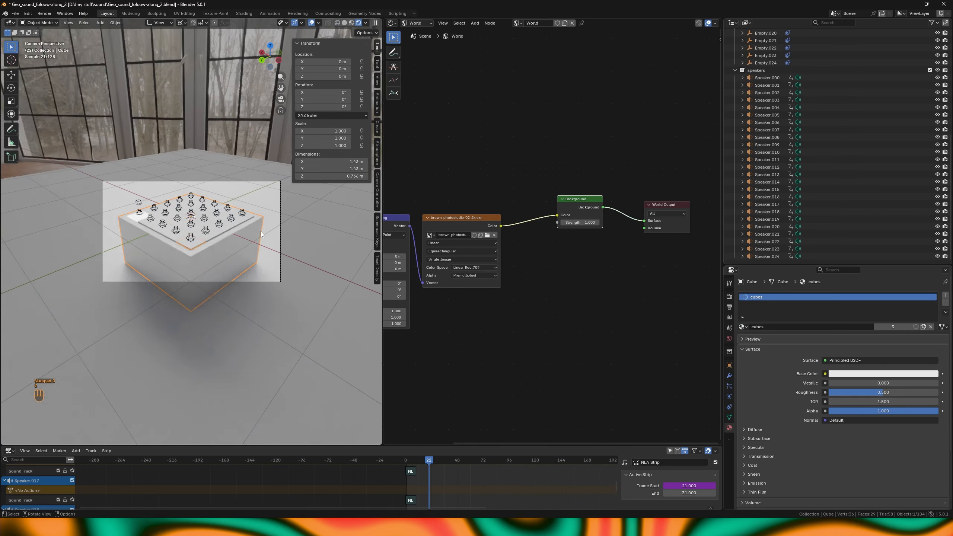
scroll(260, 235, up, 4)
key(ctrl+s)
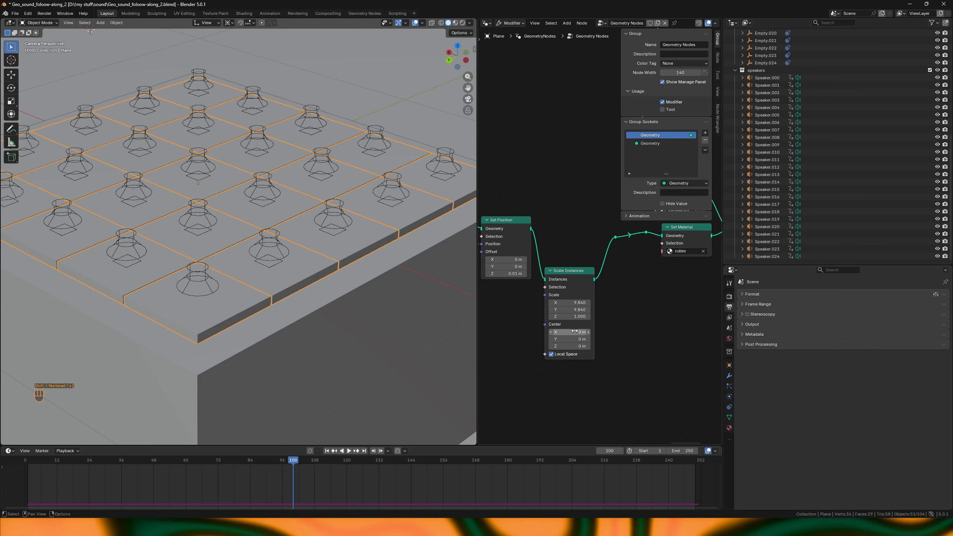
Set the render output to Video with the MPEG-4 container and the MP3 audio codec.
drag(762, 265, 762, 76)
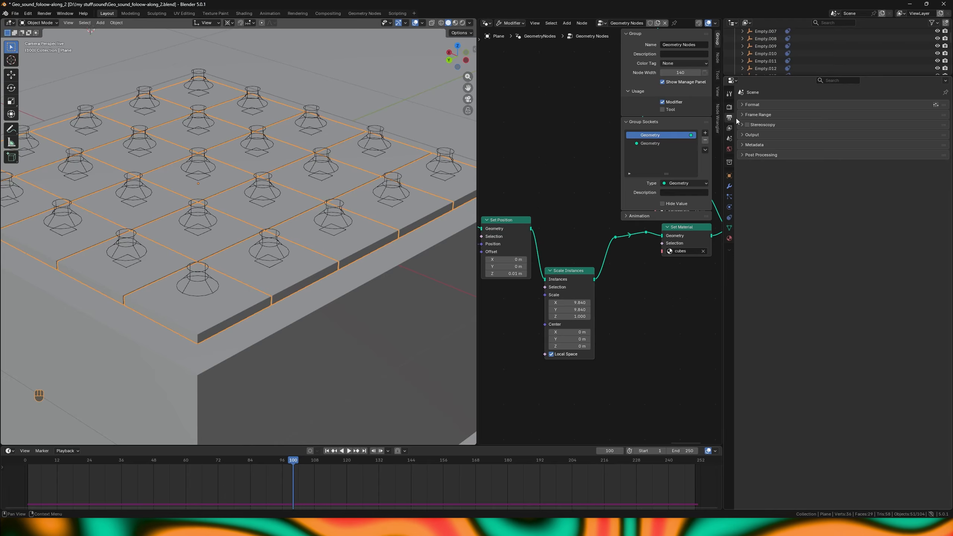
click(761, 132)
click(842, 172)
click(845, 198)
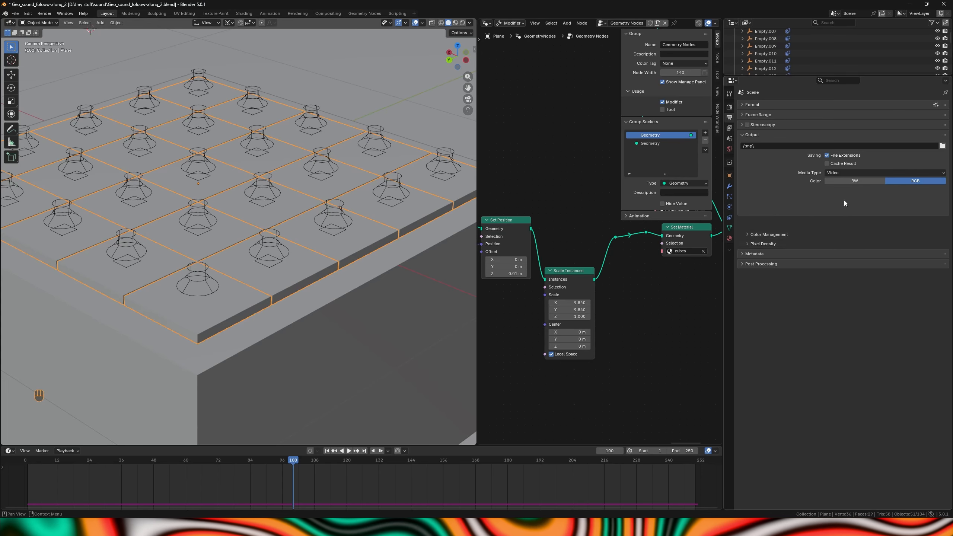
click(764, 211)
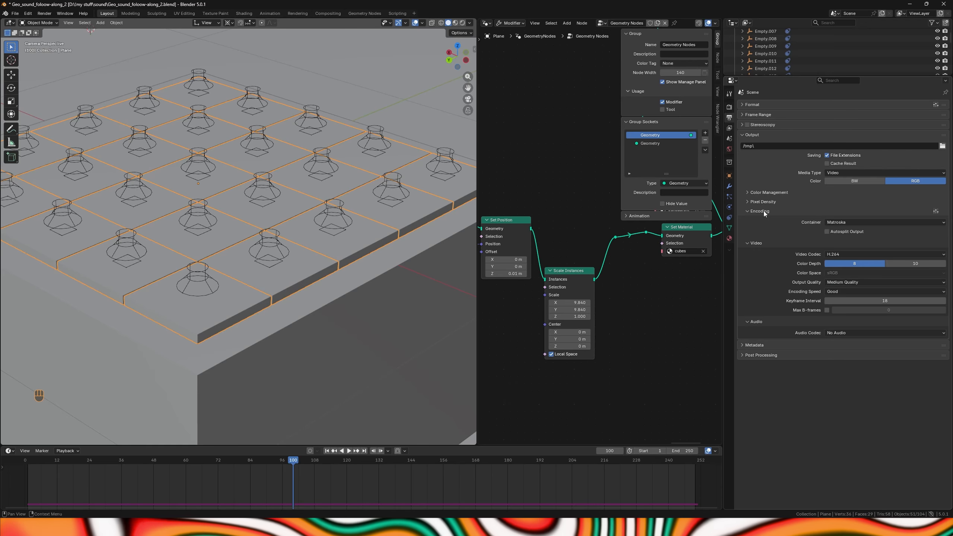
click(834, 222)
click(841, 230)
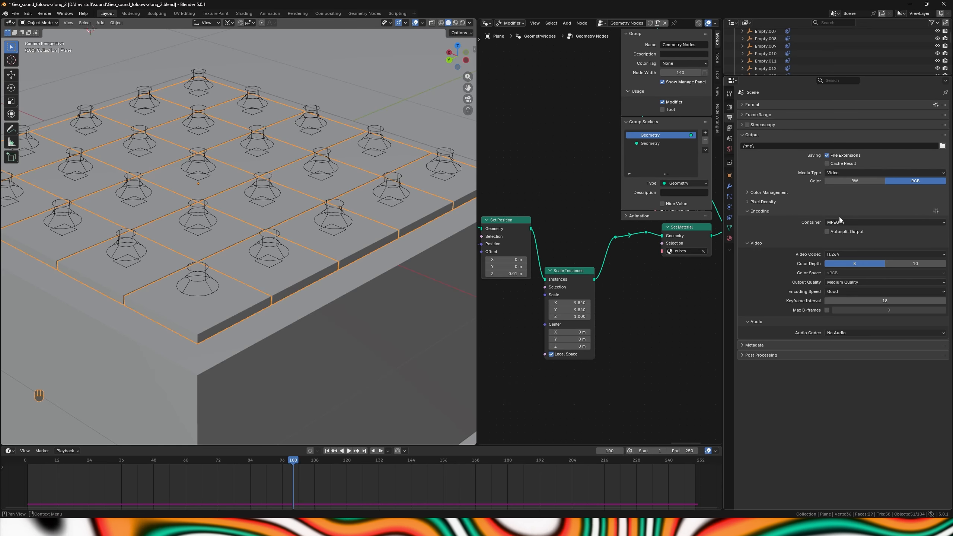
click(853, 333)
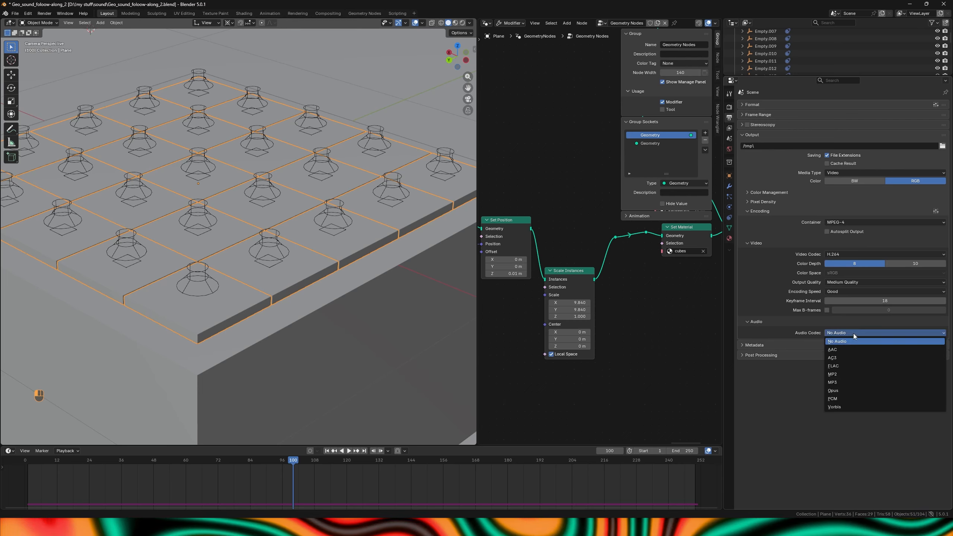
click(847, 380)
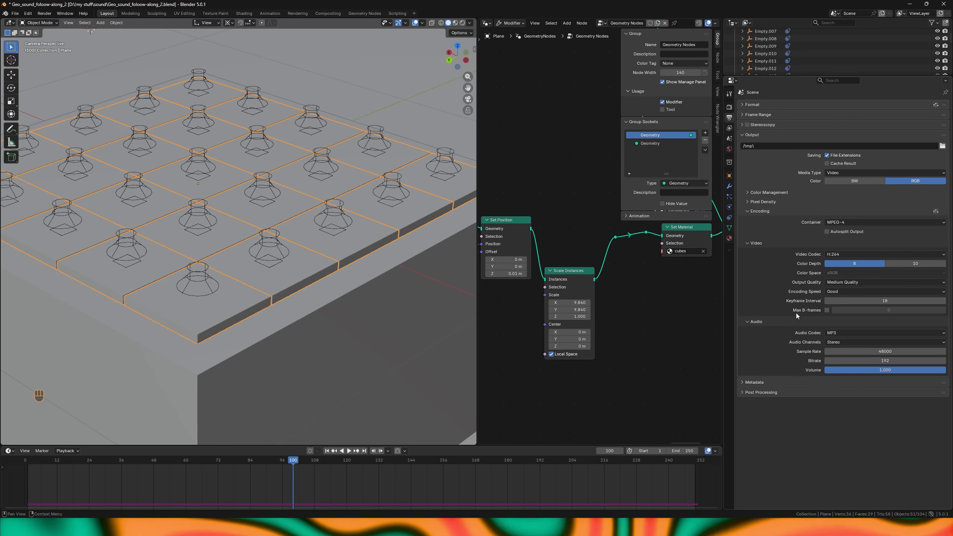
Run a playblast render of the camera view and inspect the tile animation.
click(71, 24)
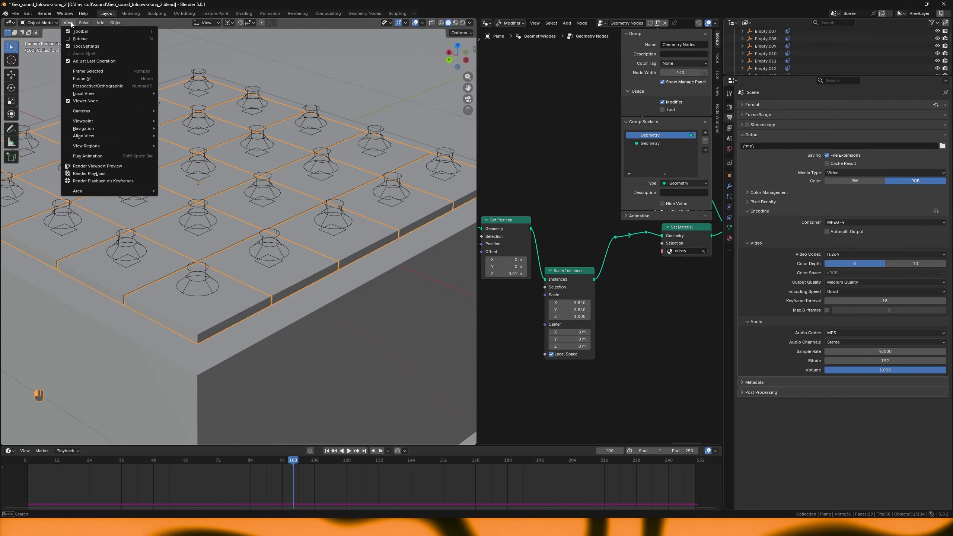
click(107, 174)
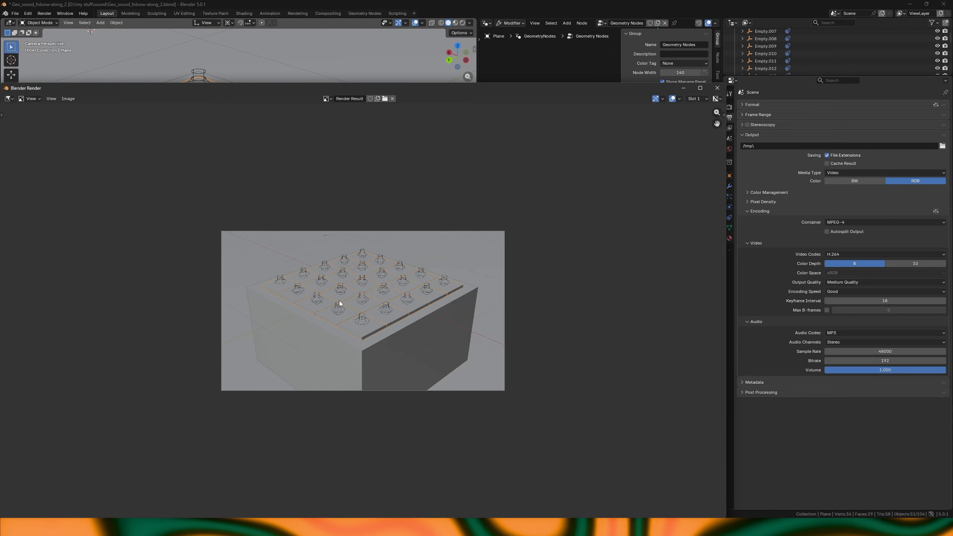
scroll(342, 302, up, 5)
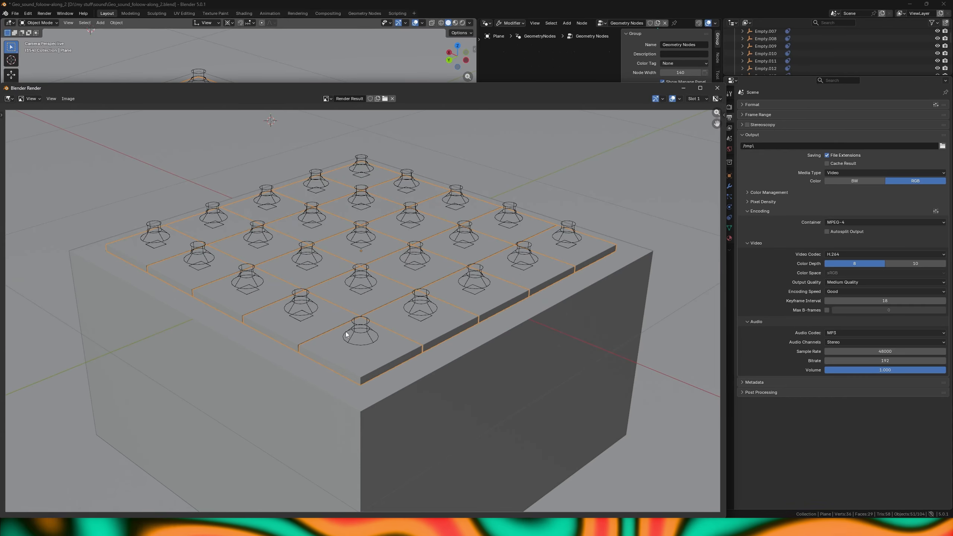
scroll(449, 312, down, 2)
middle_drag(467, 317, 388, 304)
scroll(394, 307, up, 2)
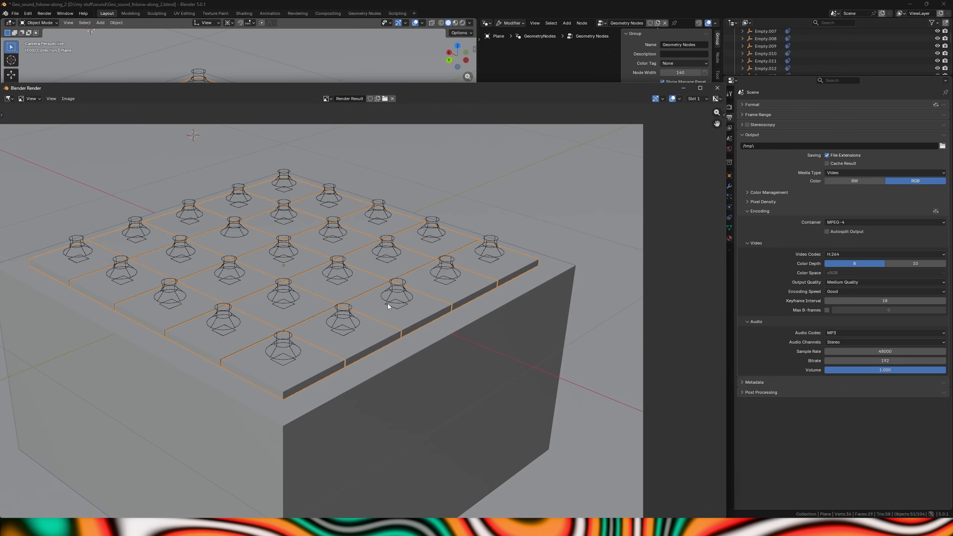
scroll(380, 304, down, 1)
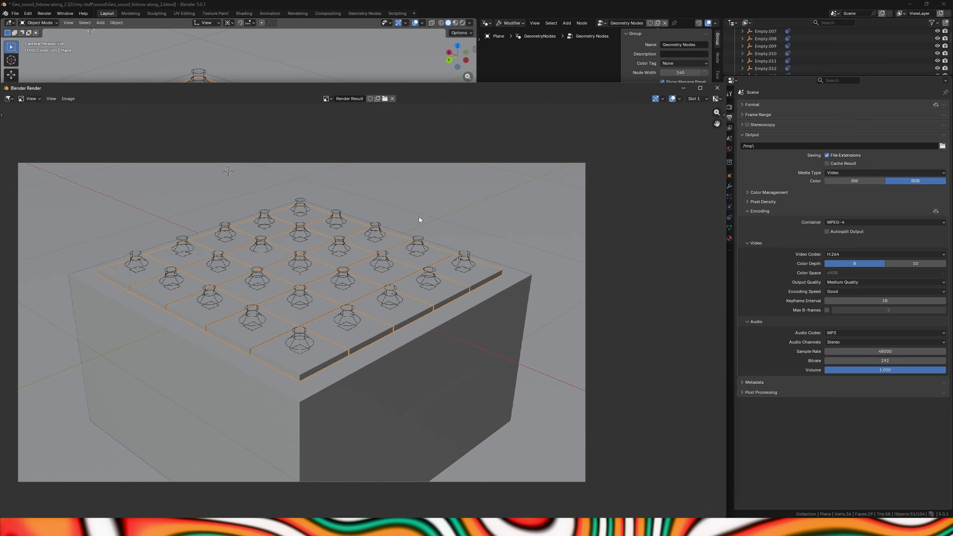
key(Escape)
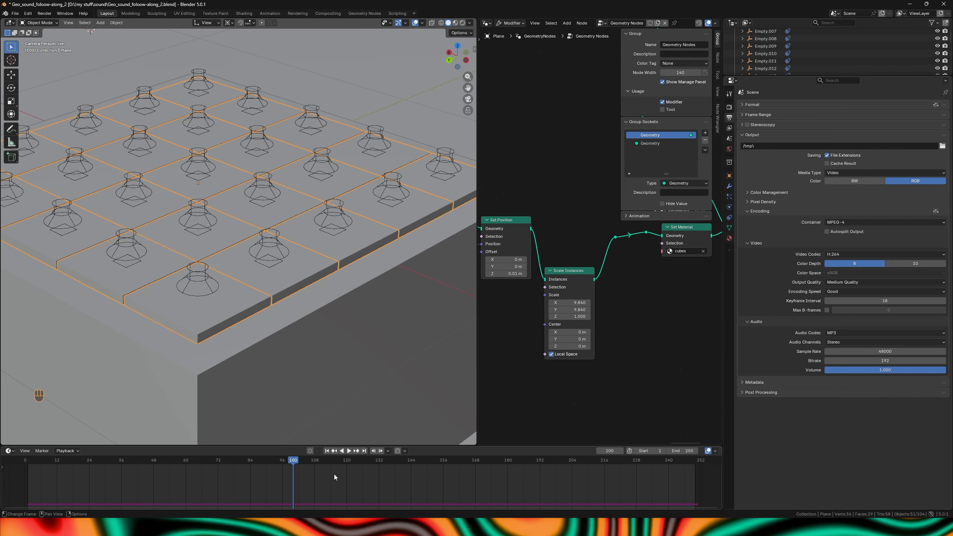
Switch the output media type to Image with the JPEG file format, and show its color management settings.
click(858, 224)
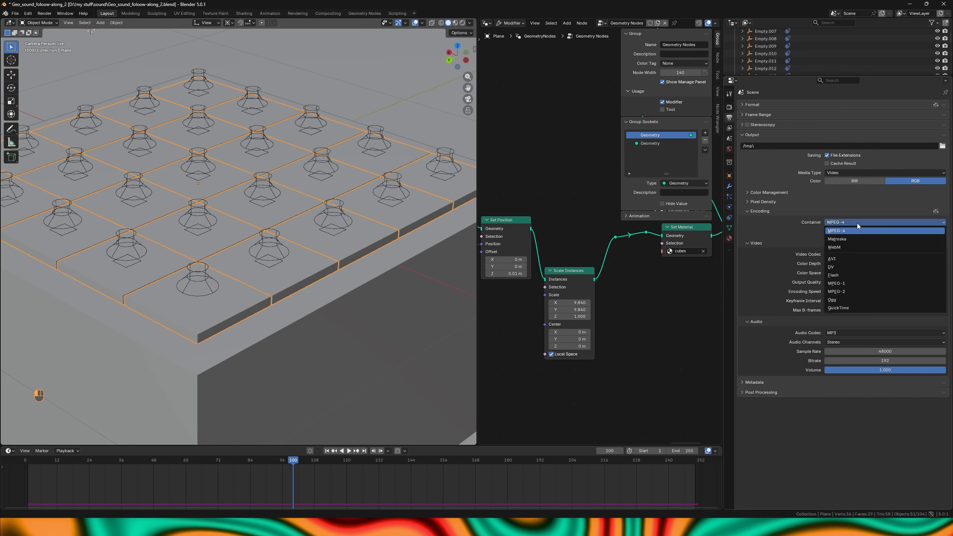
click(848, 173)
click(846, 180)
click(837, 182)
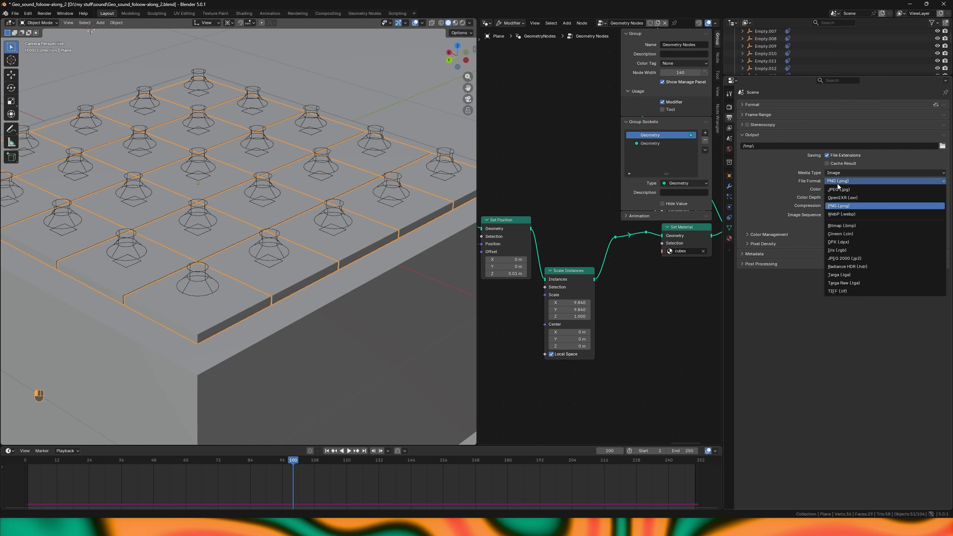
click(839, 189)
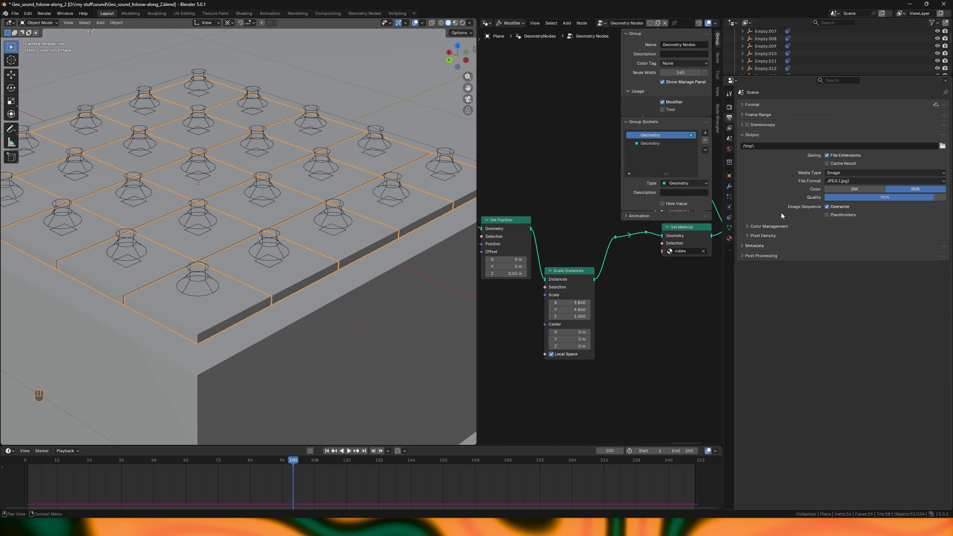
click(768, 229)
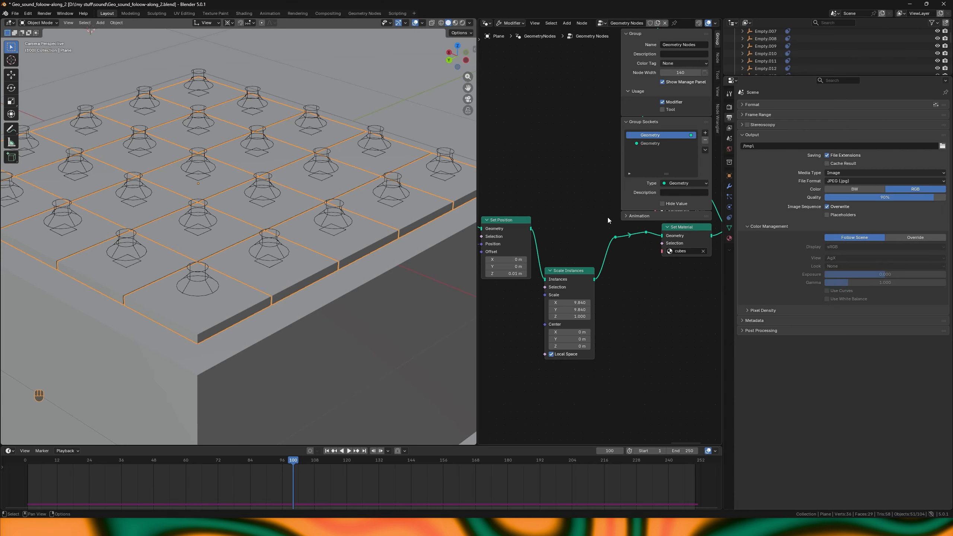
Select the Speaker.011 object above the tile grid.
click(276, 235)
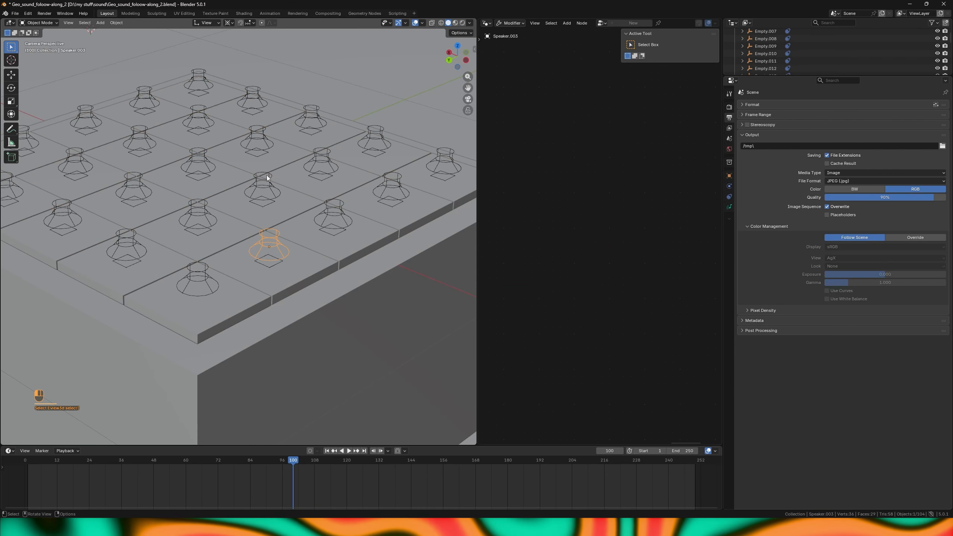
click(262, 146)
click(259, 142)
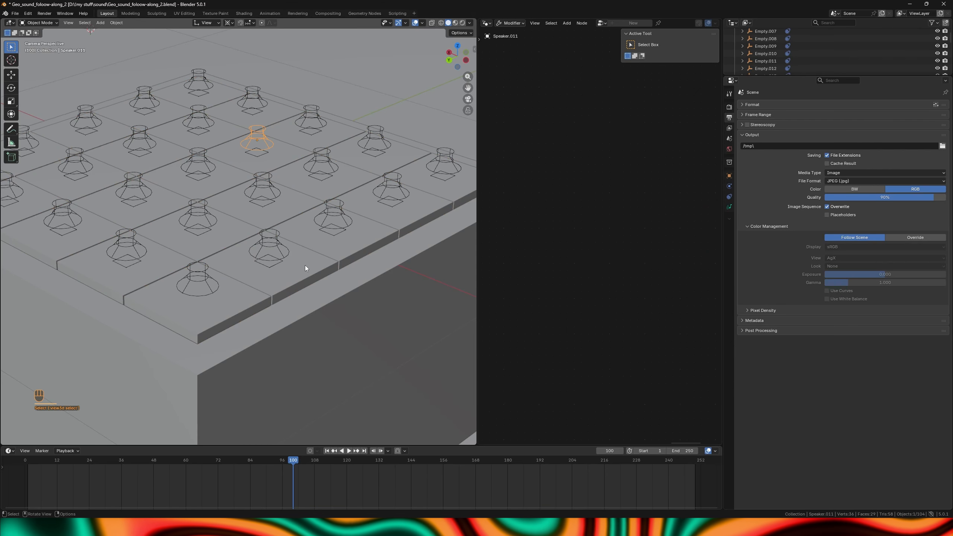